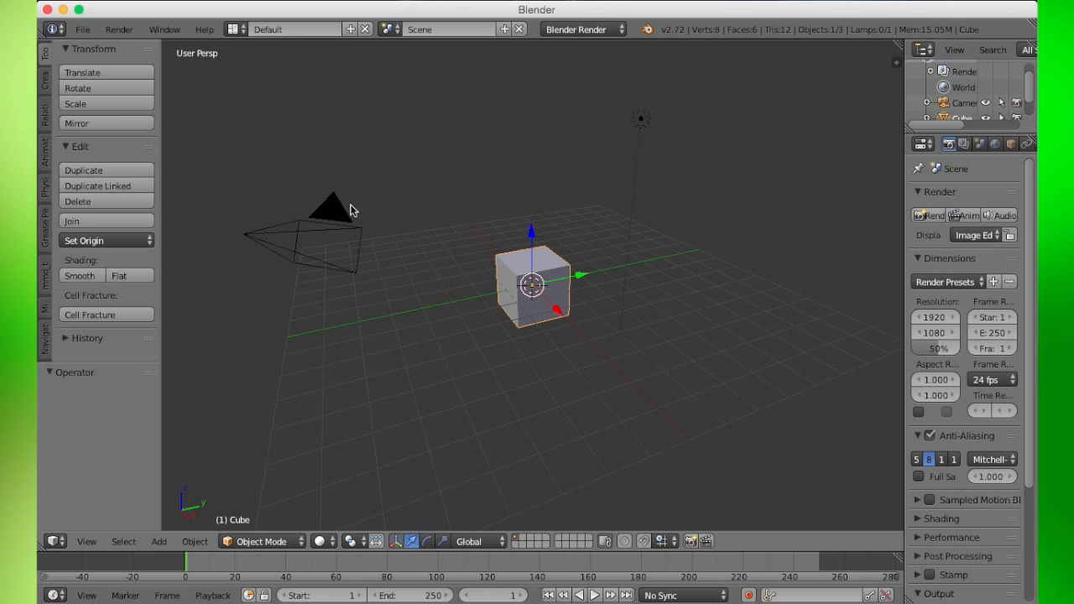
- Open the User Preferences and go to the list of add-ons
left_click(87, 30)
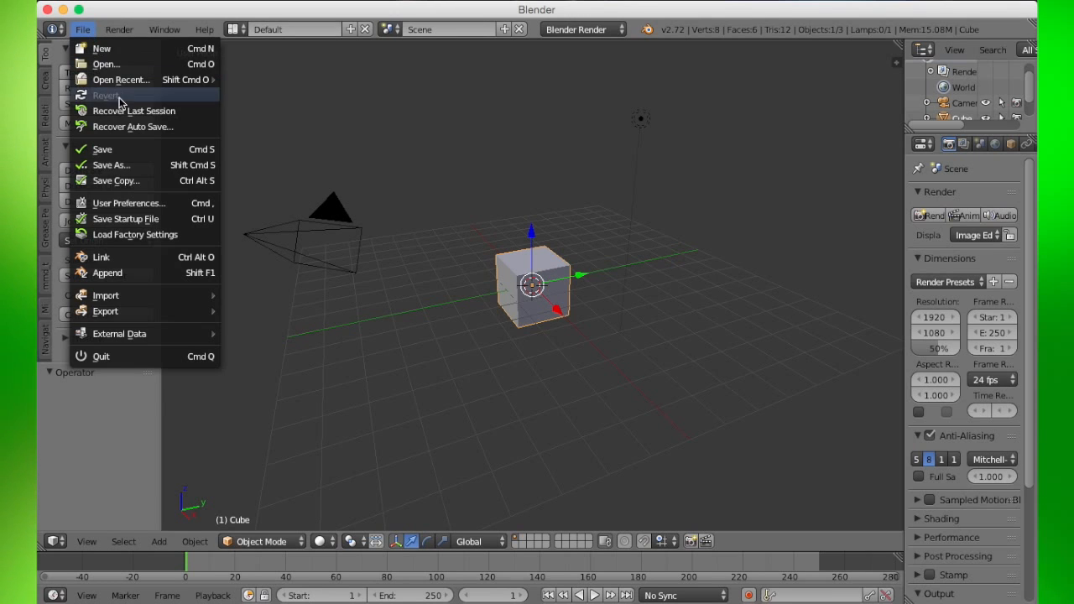
left_click(127, 204)
scroll(324, 210, "down", 3)
scroll(322, 213, "down", 1)
scroll(322, 213, "up", 4)
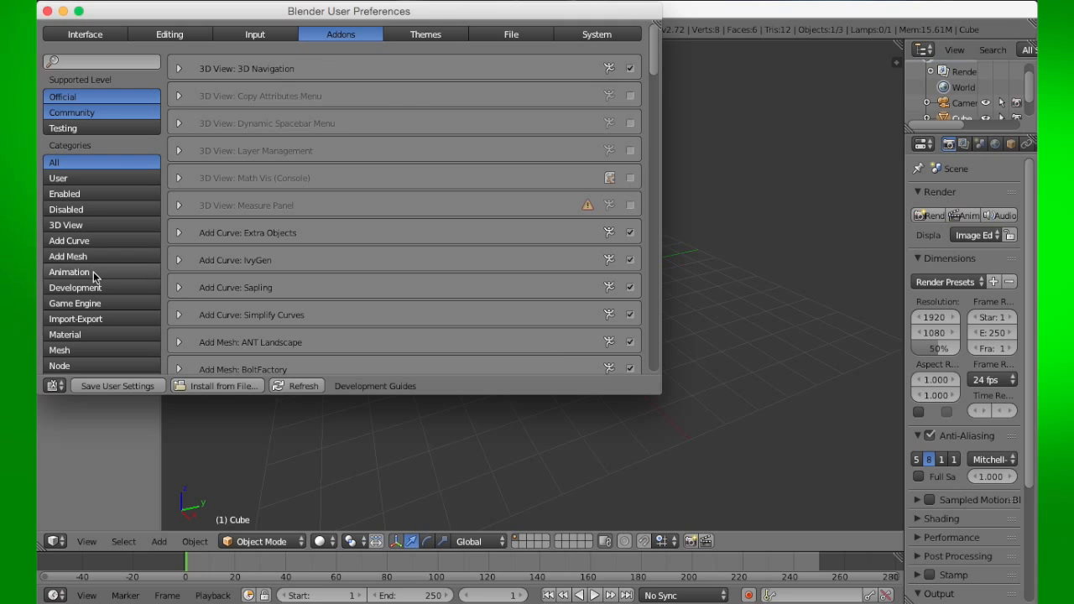
- Filter the add-ons to the Import-Export category and browse through them
left_click(101, 321)
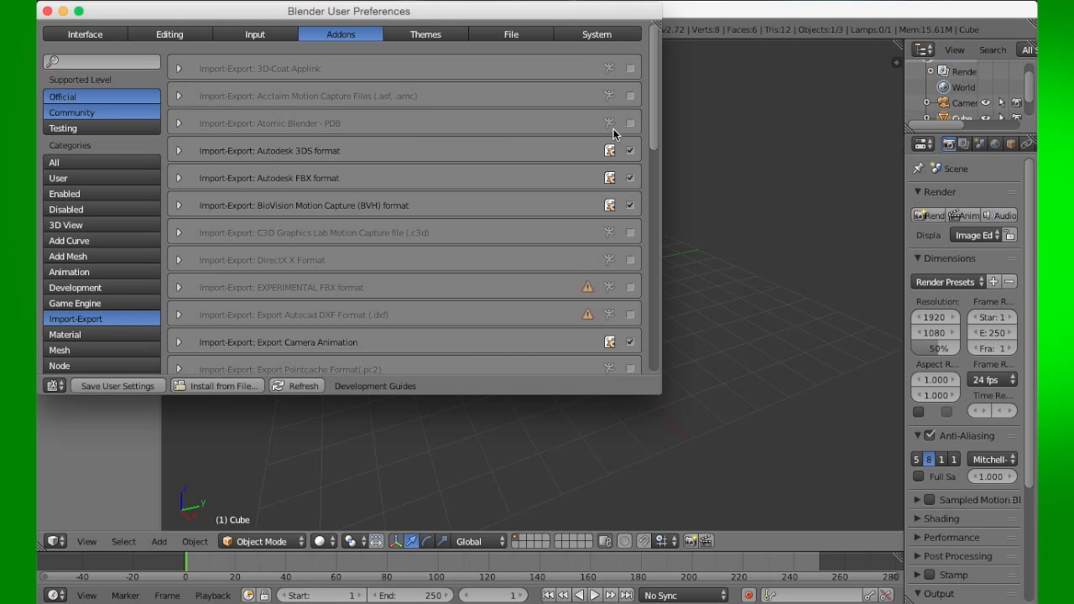
scroll(455, 208, "down", 8)
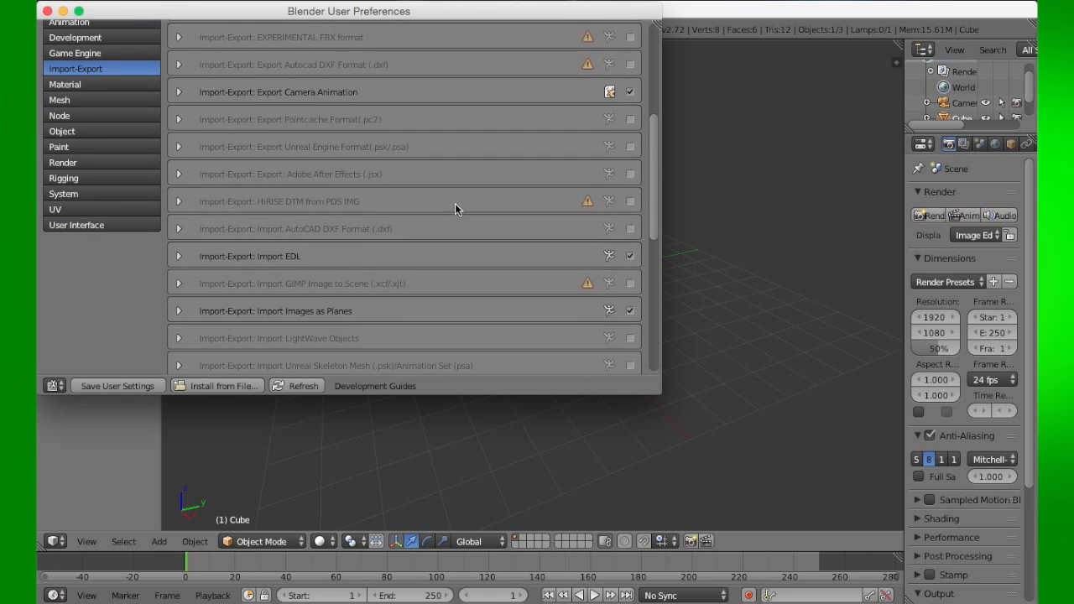
scroll(455, 209, "down", 5)
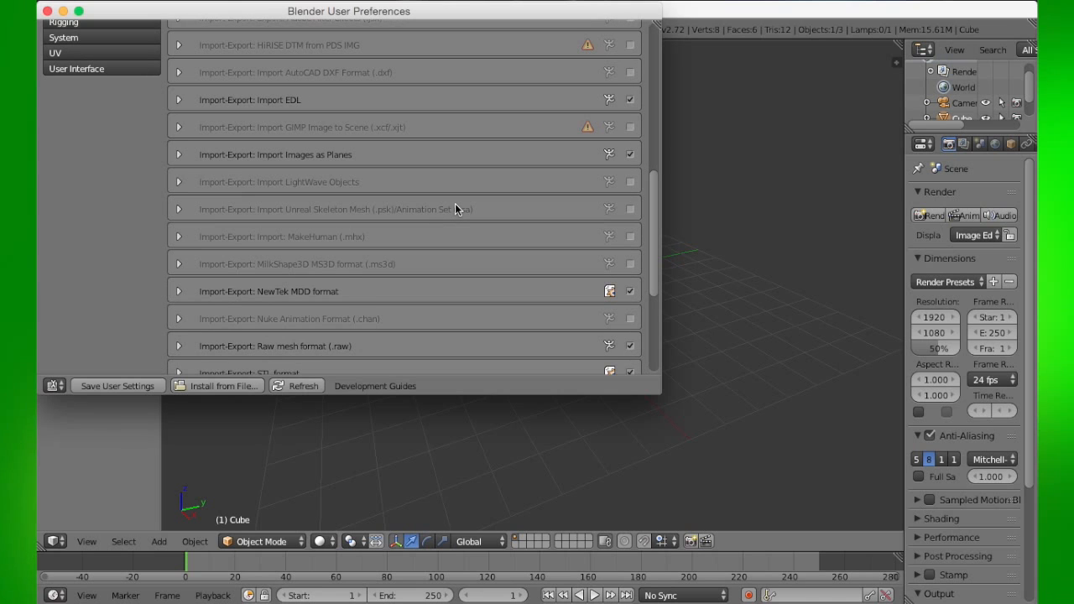
scroll(455, 209, "down", 6)
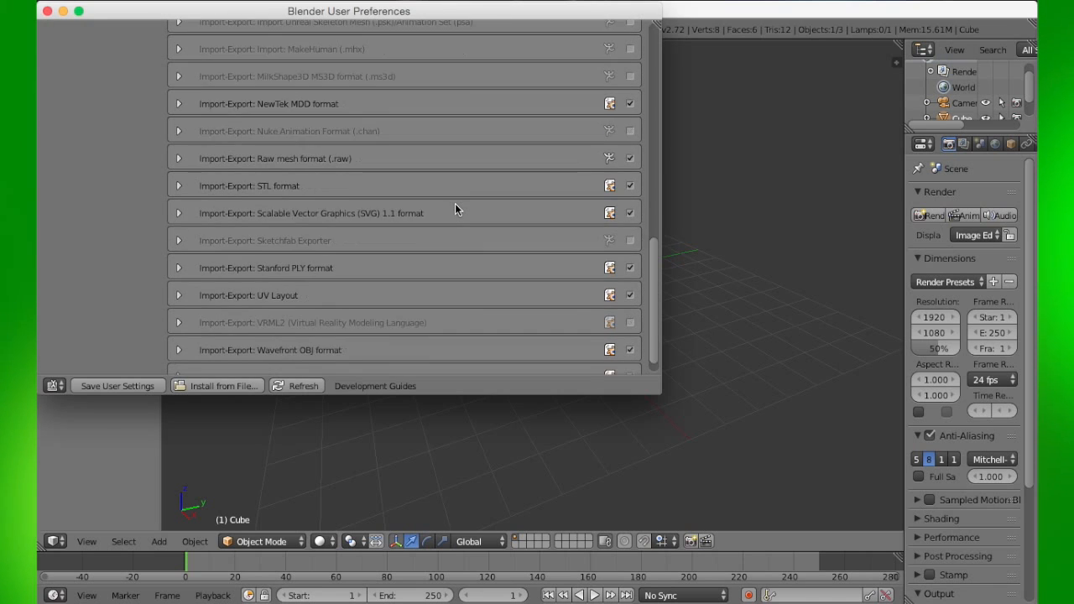
scroll(455, 204, "down", 1)
scroll(472, 211, "up", 2)
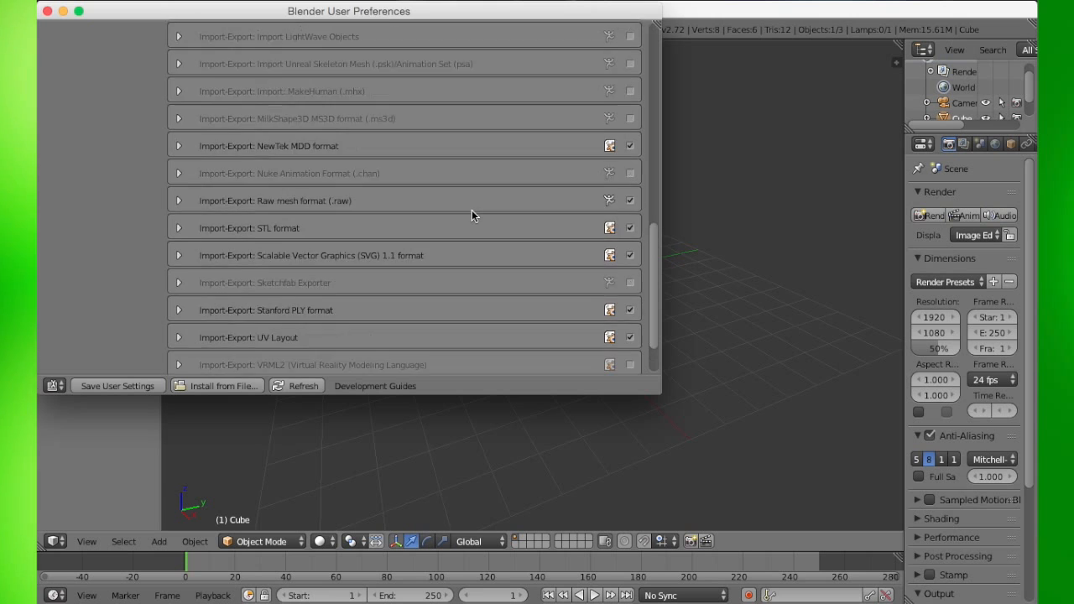
scroll(473, 214, "up", 18)
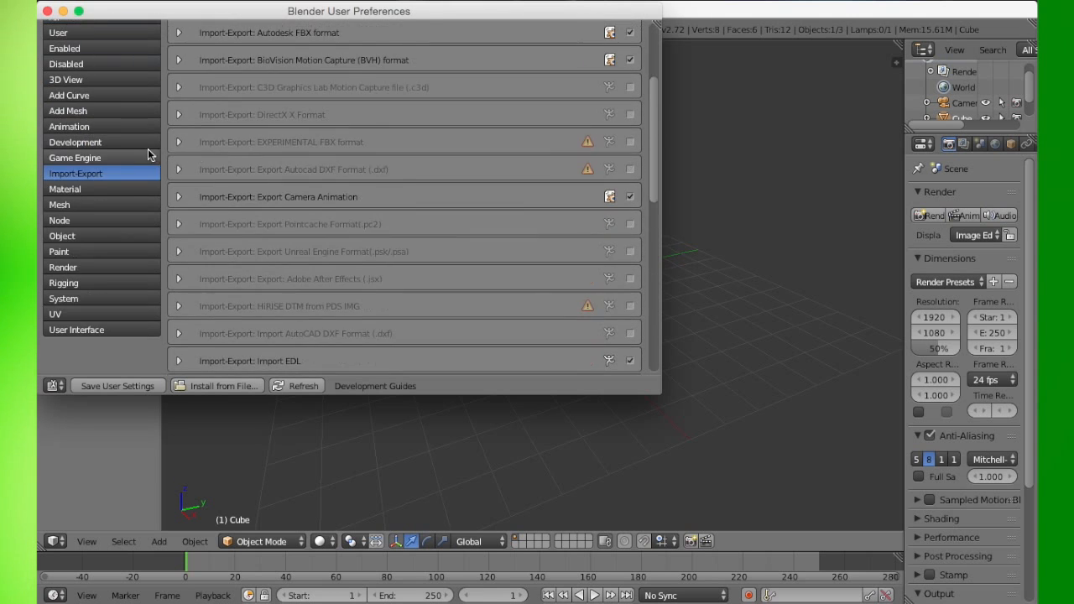
scroll(149, 154, "up", 3)
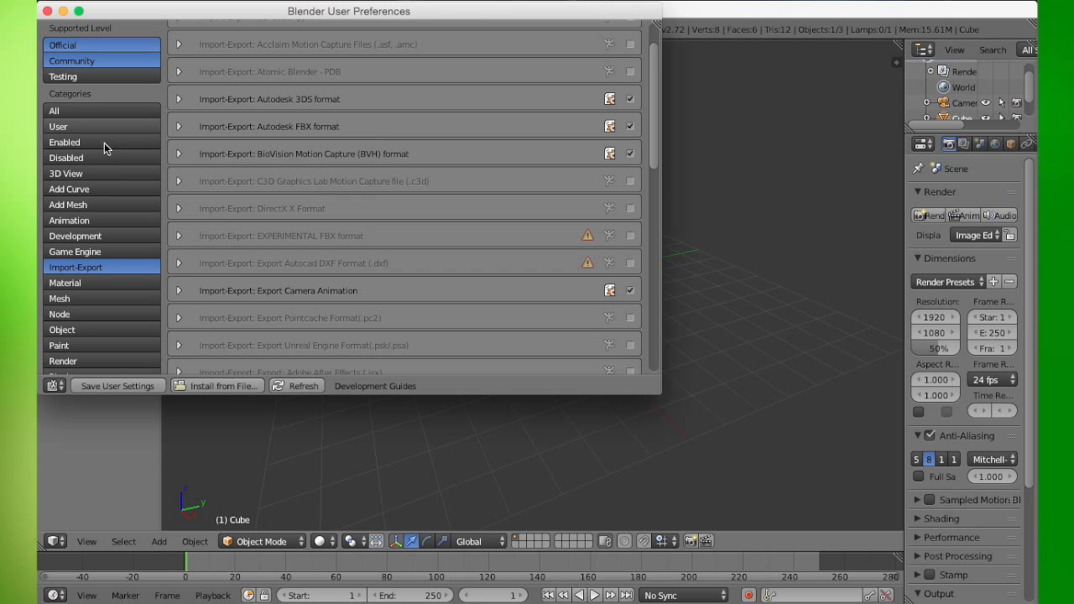
- Filter the add-ons to show only enabled ones and browse the list
left_click(93, 143)
scroll(447, 138, "down", 2)
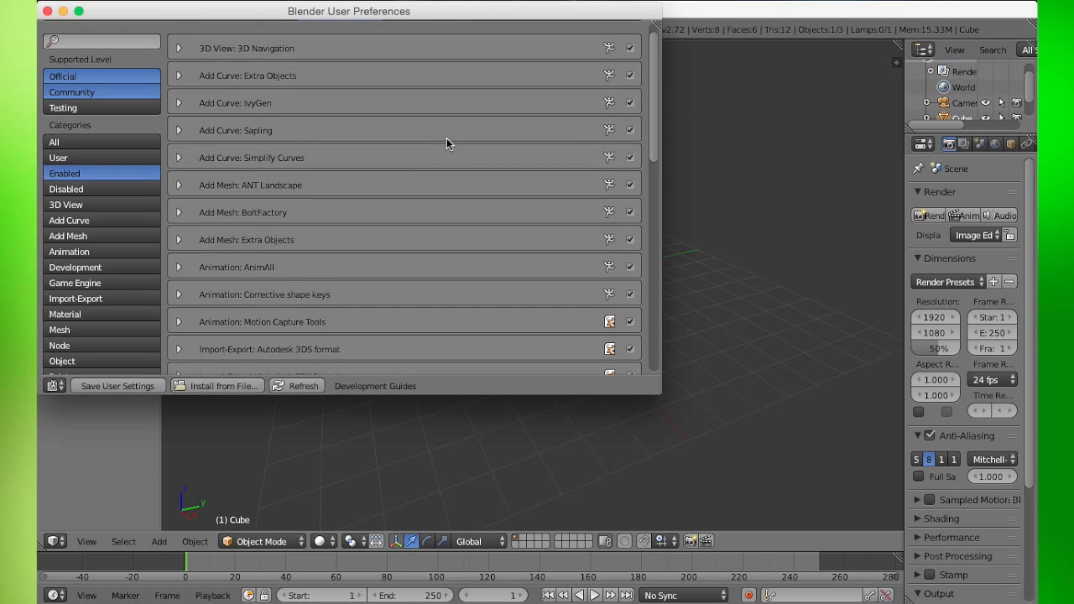
scroll(446, 137, "down", 1)
scroll(443, 142, "up", 1)
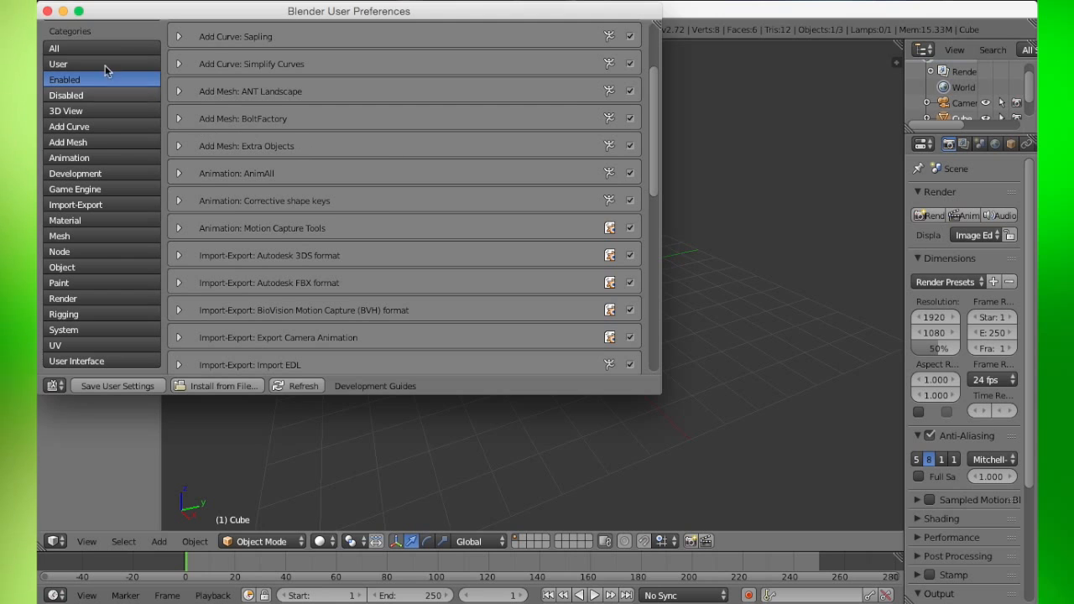
- Show all add-on categories and scroll through the full add-on list
left_click(104, 50)
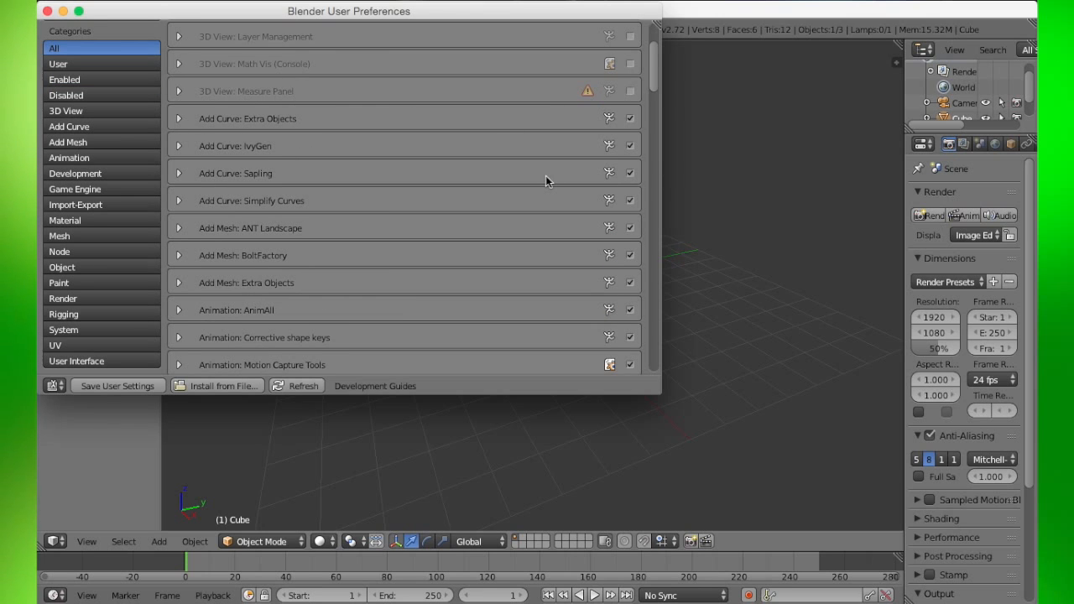
scroll(546, 179, "down", 7)
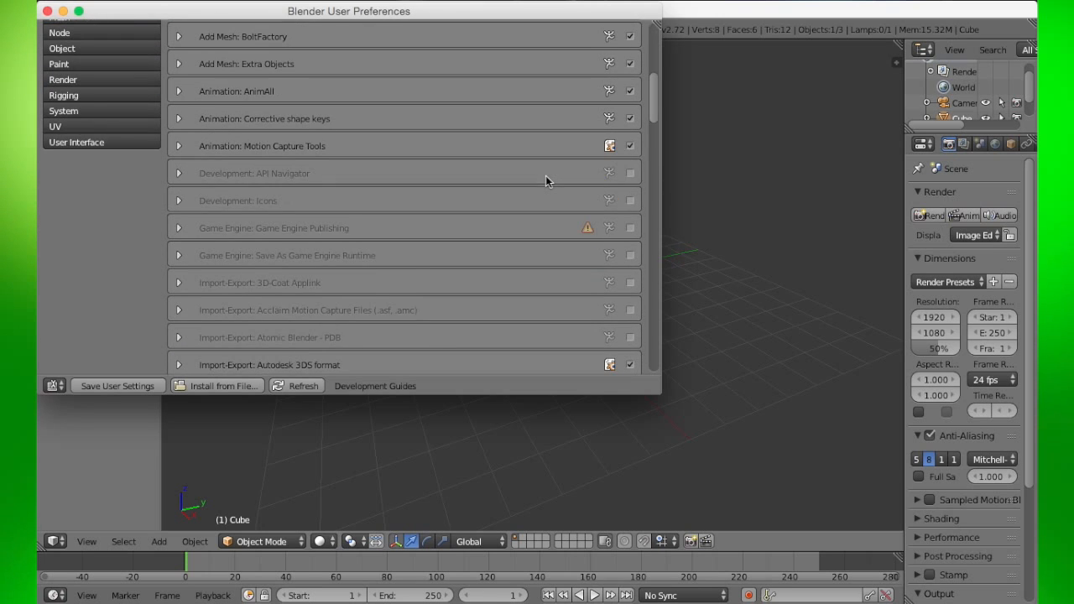
scroll(546, 178, "down", 7)
scroll(545, 179, "down", 8)
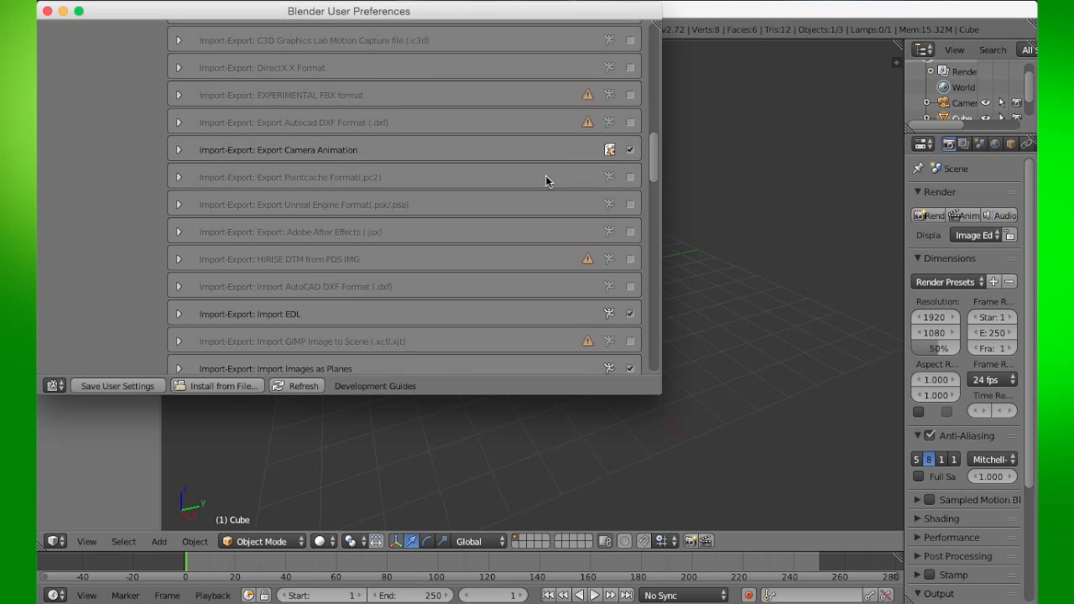
scroll(545, 178, "down", 7)
scroll(545, 182, "down", 7)
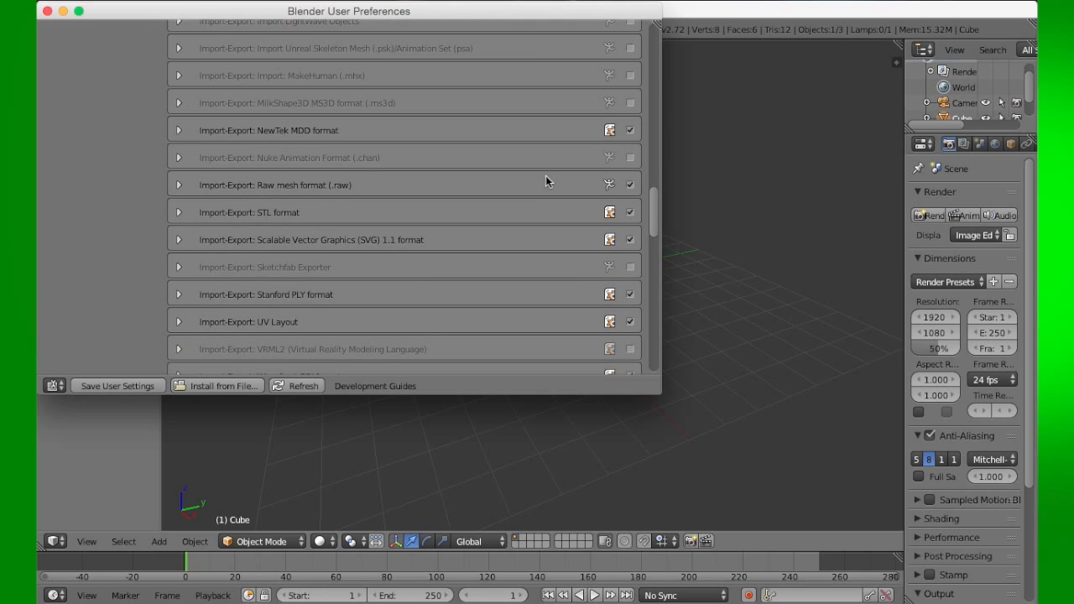
scroll(545, 182, "down", 2)
scroll(545, 181, "down", 2)
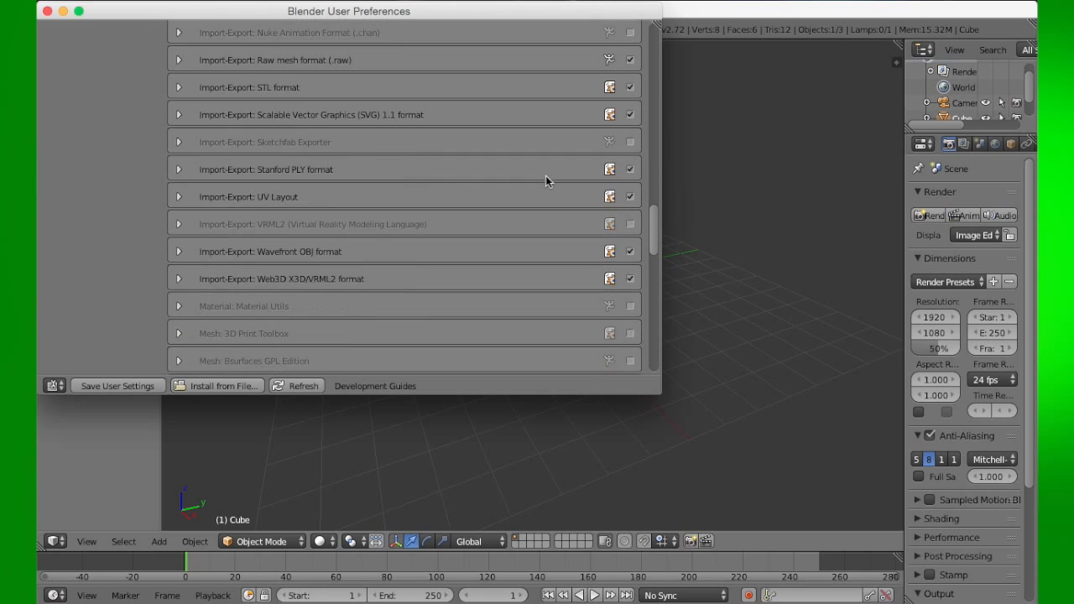
scroll(546, 181, "down", 5)
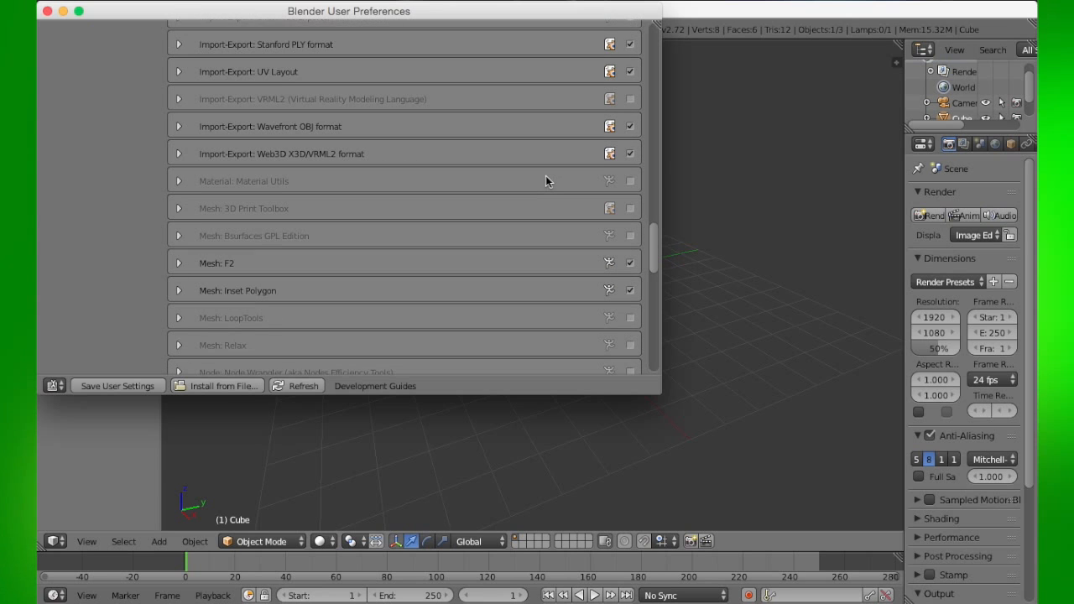
scroll(546, 181, "down", 6)
scroll(546, 182, "down", 2)
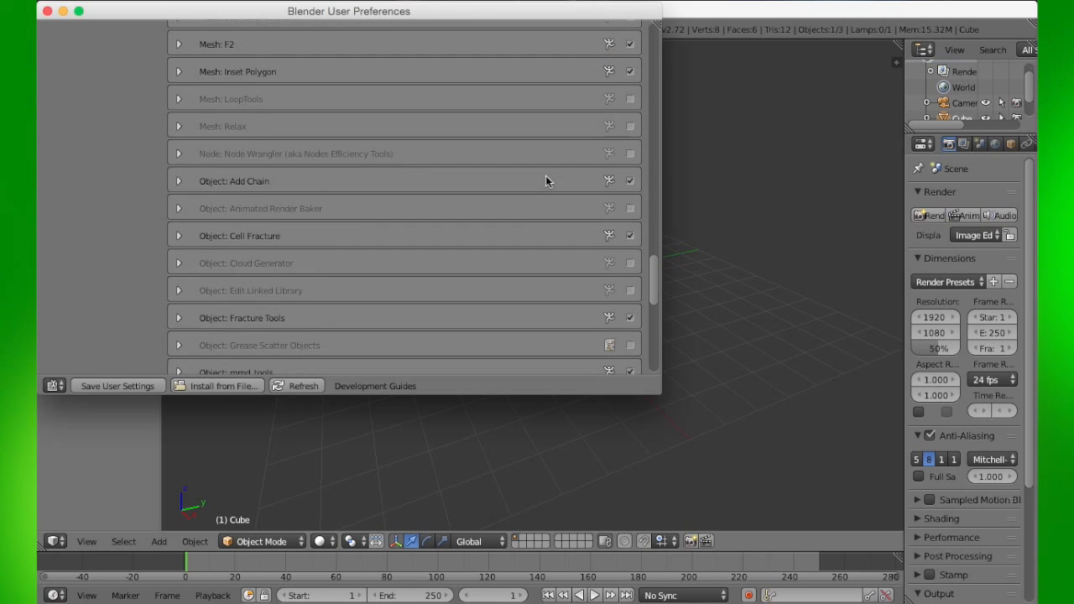
scroll(545, 180, "down", 5)
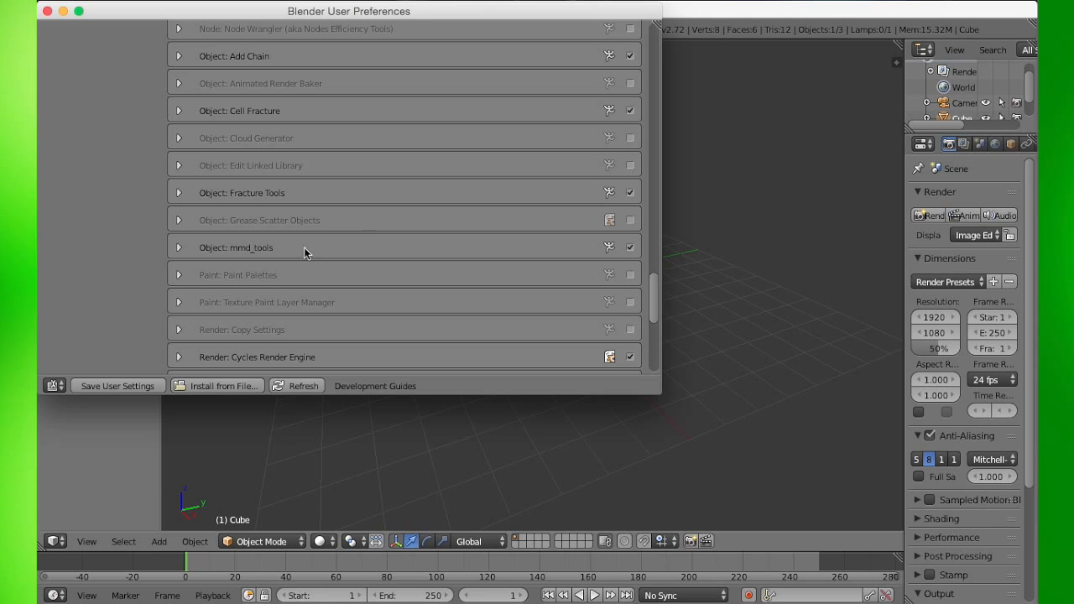
scroll(304, 247, "up", 20)
scroll(156, 209, "up", 15)
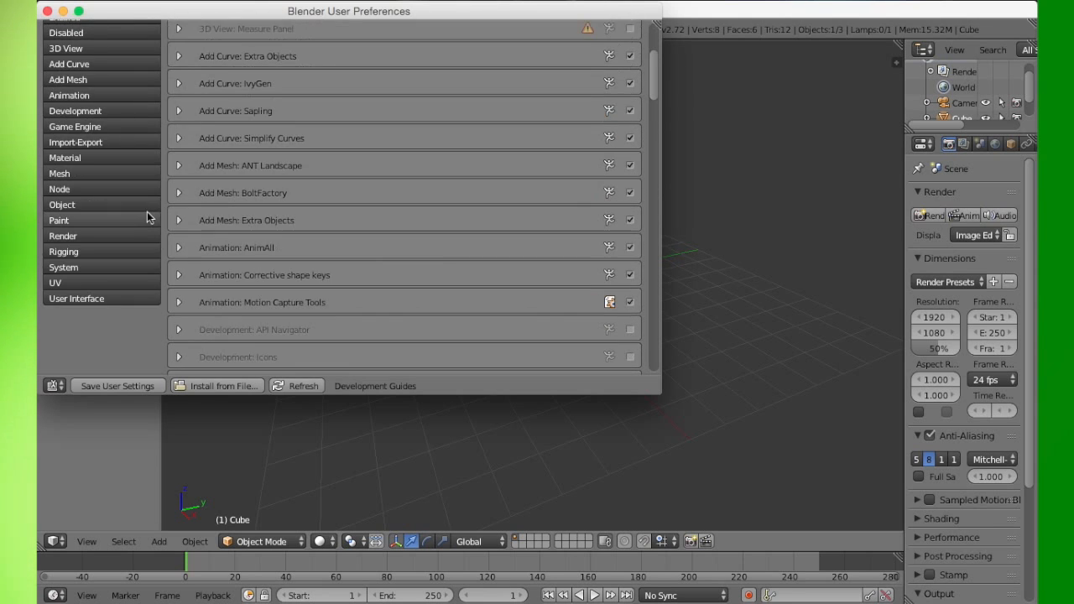
scroll(126, 227, "up", 6)
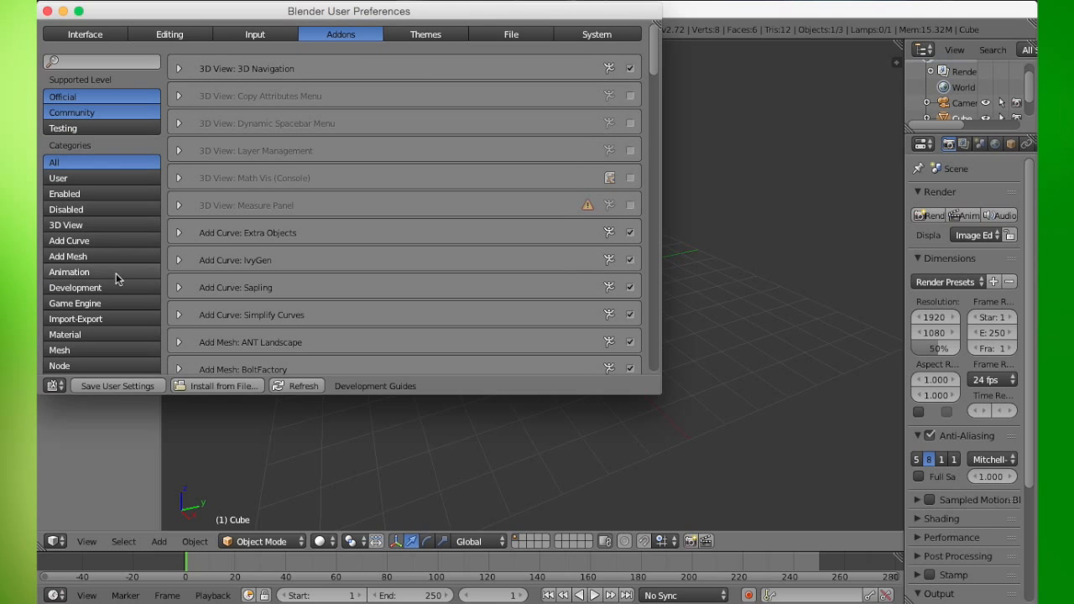
- Filter the add-ons to the Object category to check mmd_tools, then close the preferences window
scroll(115, 280, "down", 5)
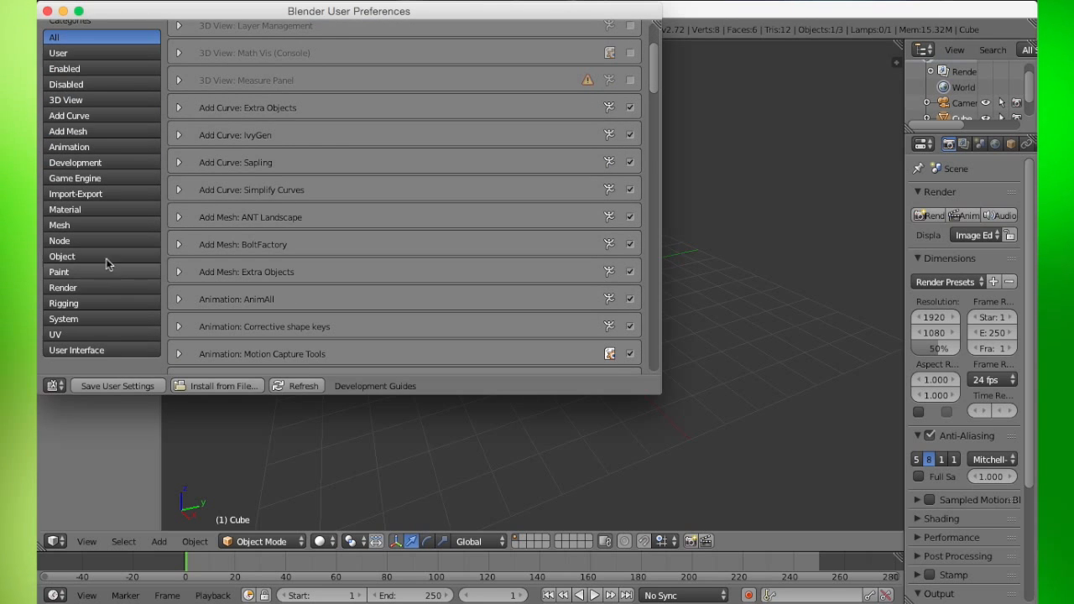
left_click(101, 252)
scroll(410, 194, "up", 5)
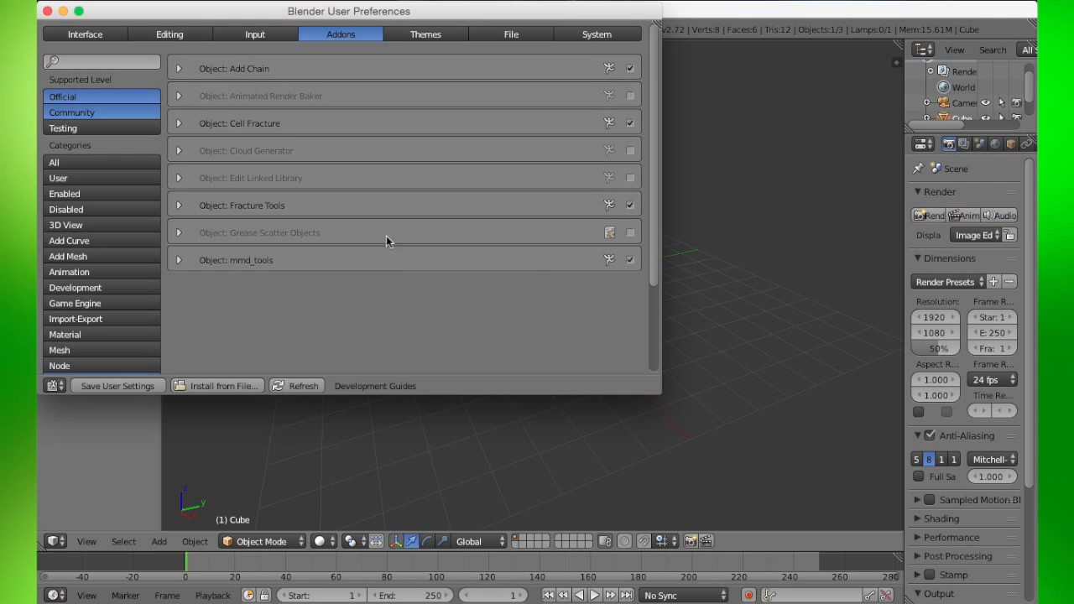
left_click(139, 171)
left_click(47, 11)
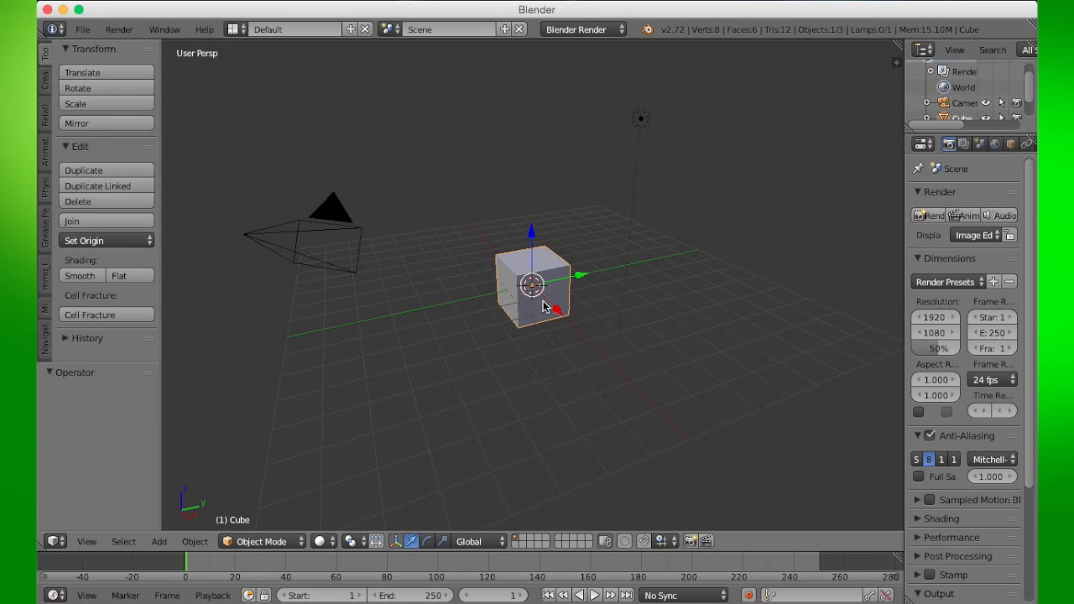
- Delete the default cube from the scene
key("x")
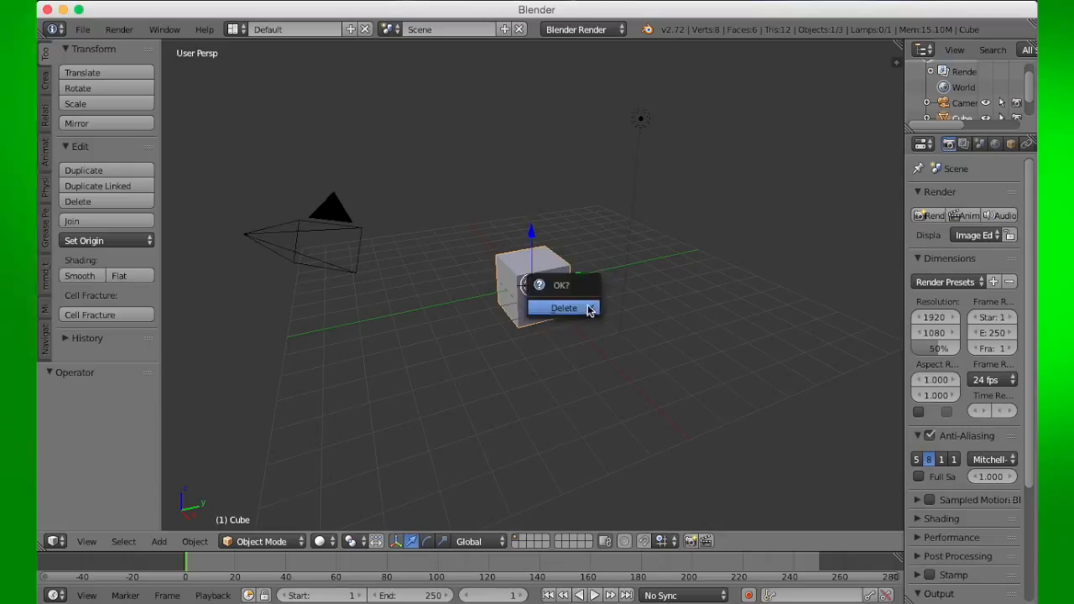
left_click(587, 309)
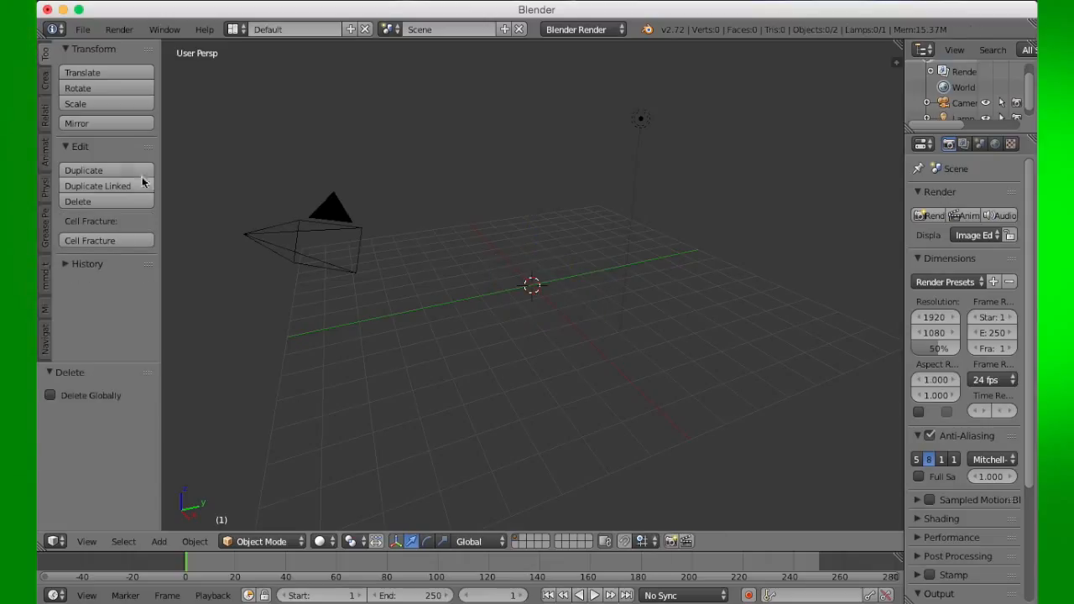
- Open the mmd_tools tab in the tool shelf and start the Import Model command
left_click(83, 29)
mouse_move(107, 297)
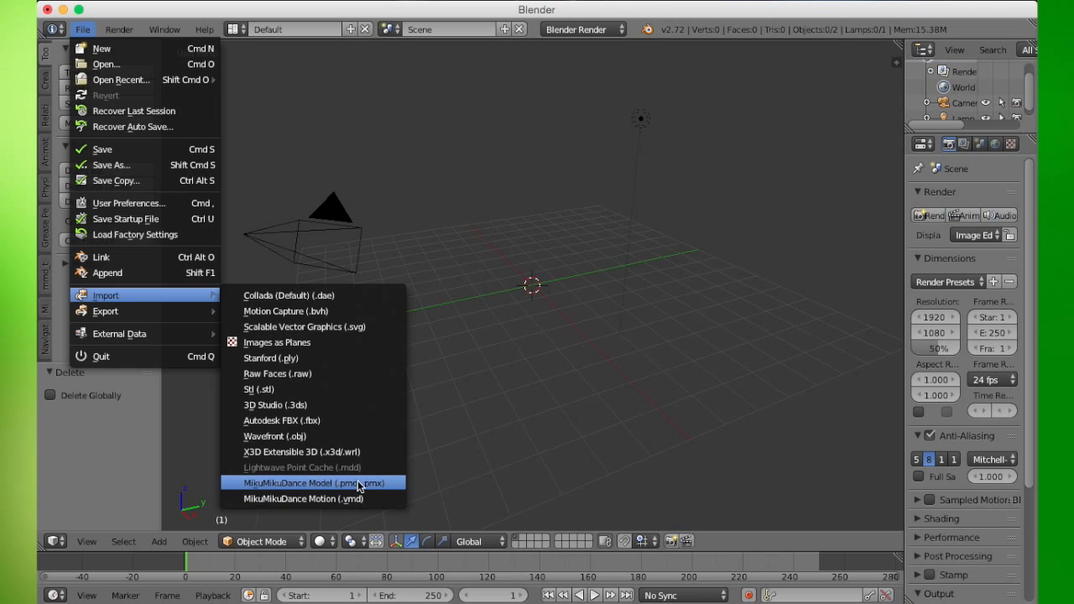
left_click(46, 274)
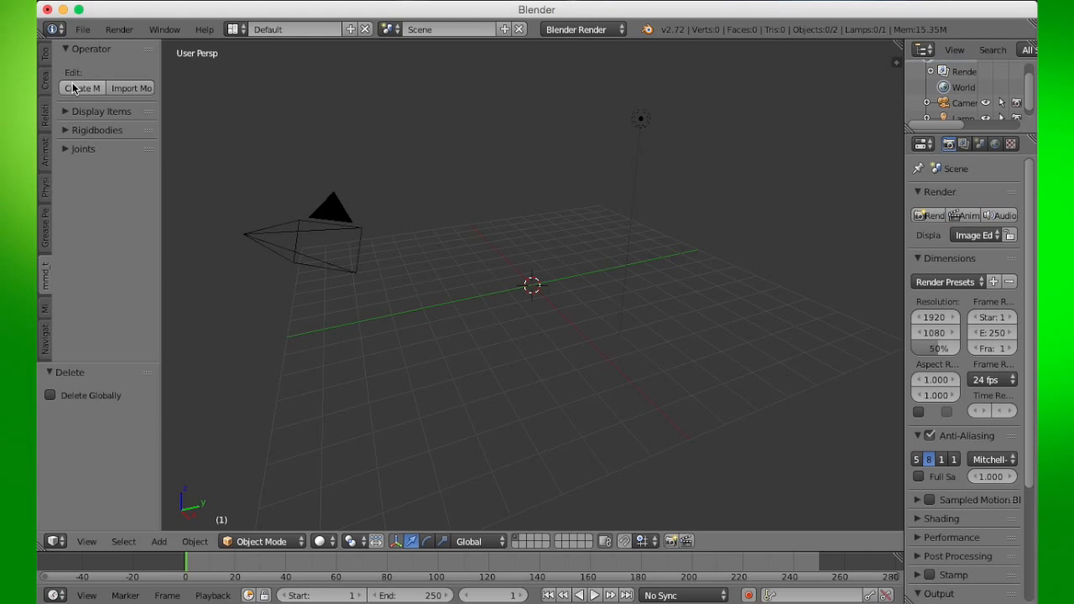
left_click(132, 88)
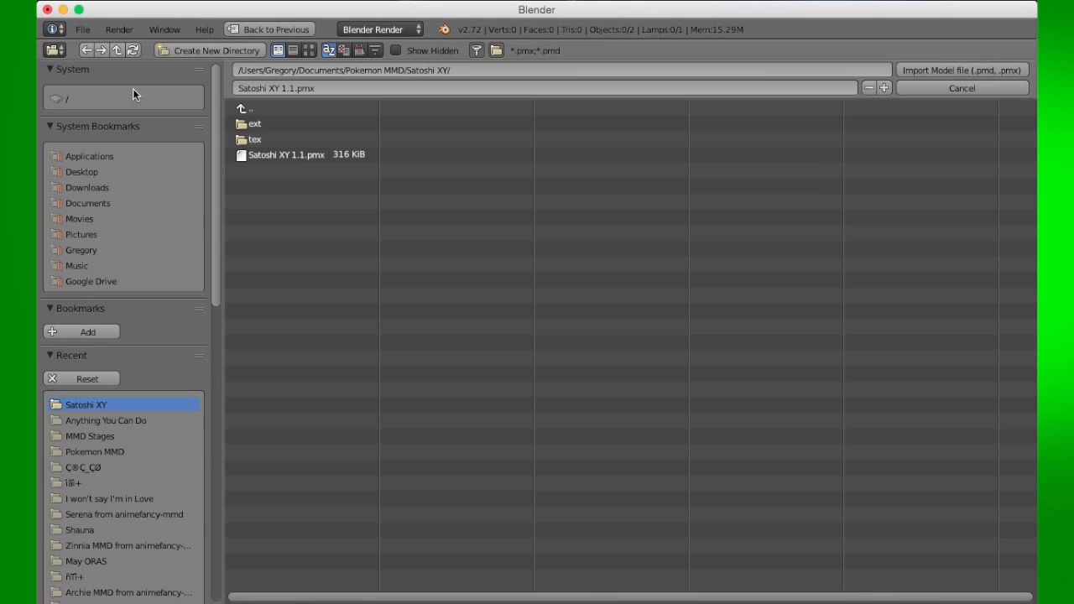
- Navigate the import file browser to the MMD Stages folder and scroll through the recent folders and import options
left_click(111, 436)
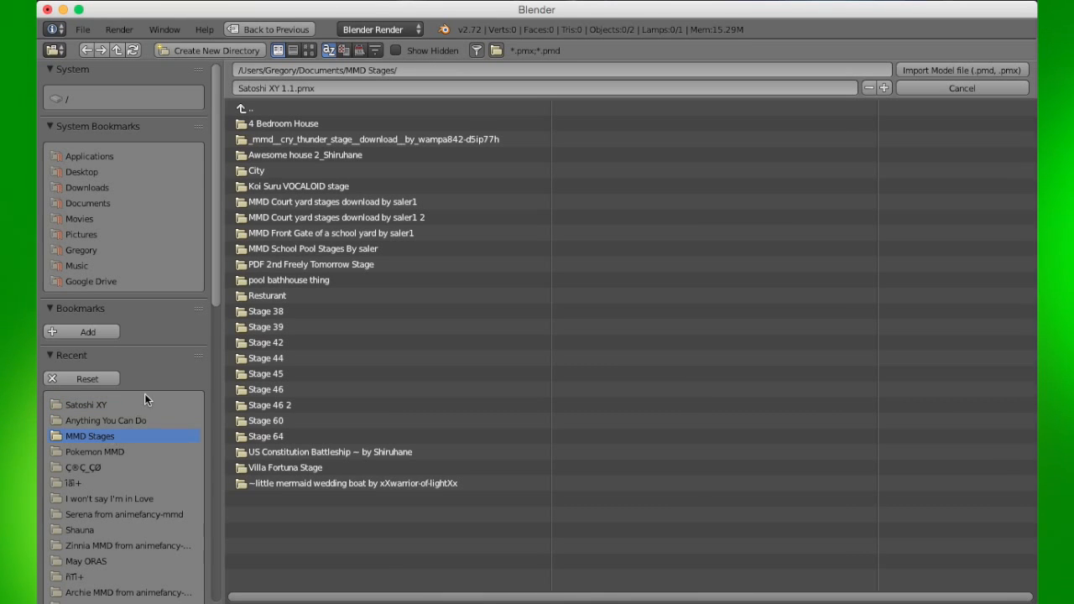
scroll(143, 445, "down", 3)
scroll(142, 453, "down", 9)
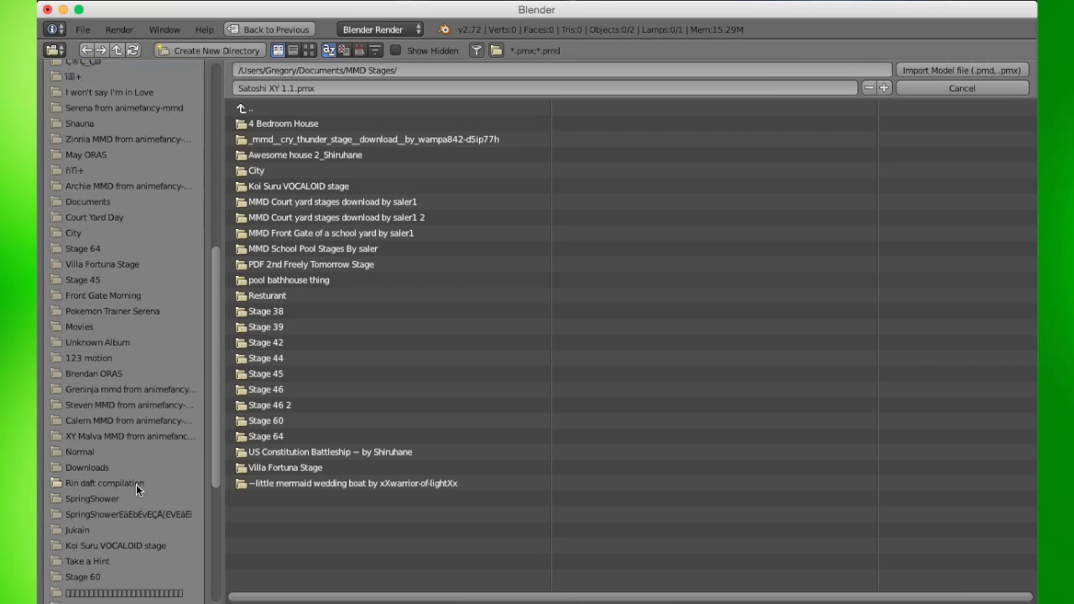
scroll(138, 482, "up", 7)
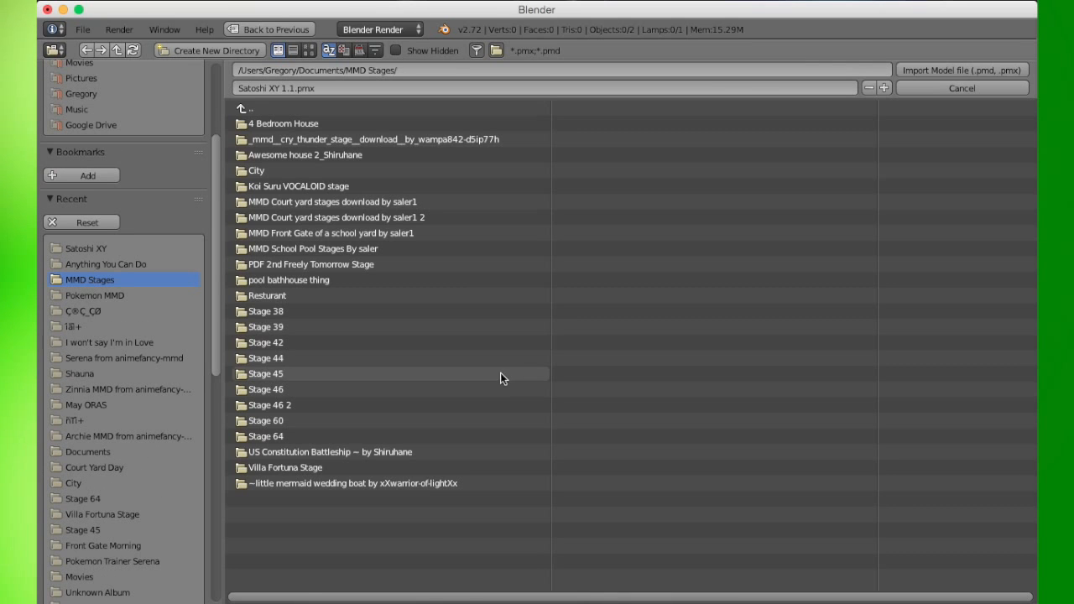
scroll(110, 435, "down", 7)
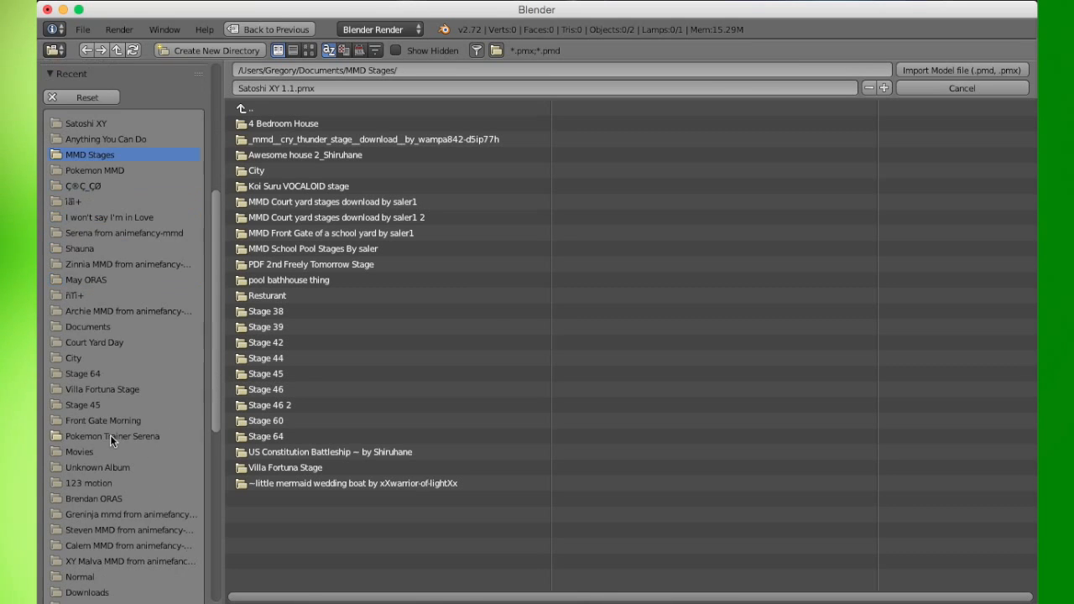
scroll(105, 445, "down", 9)
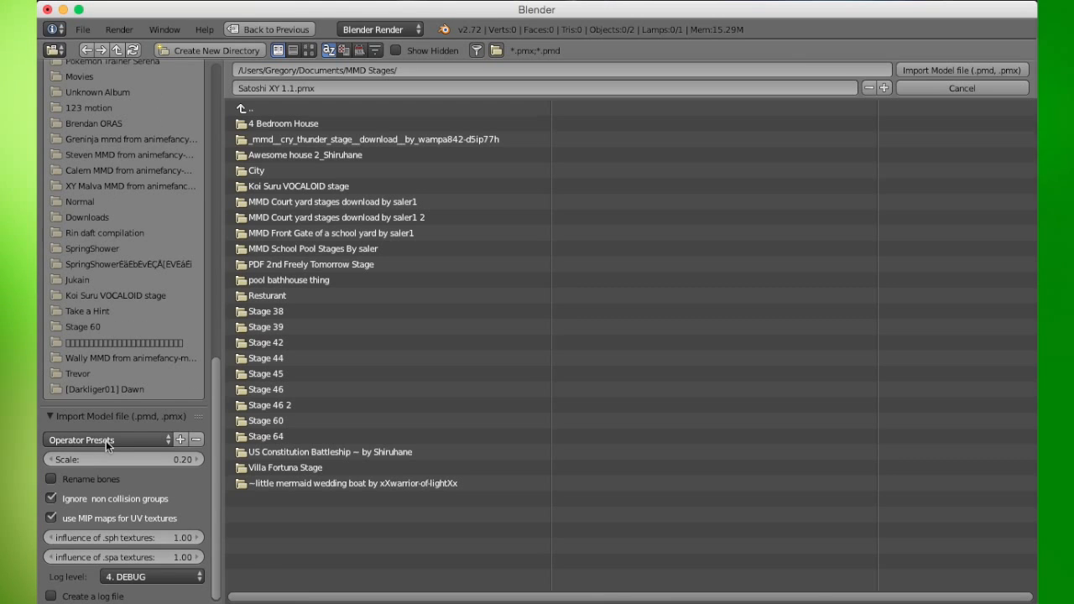
scroll(159, 414, "up", 9)
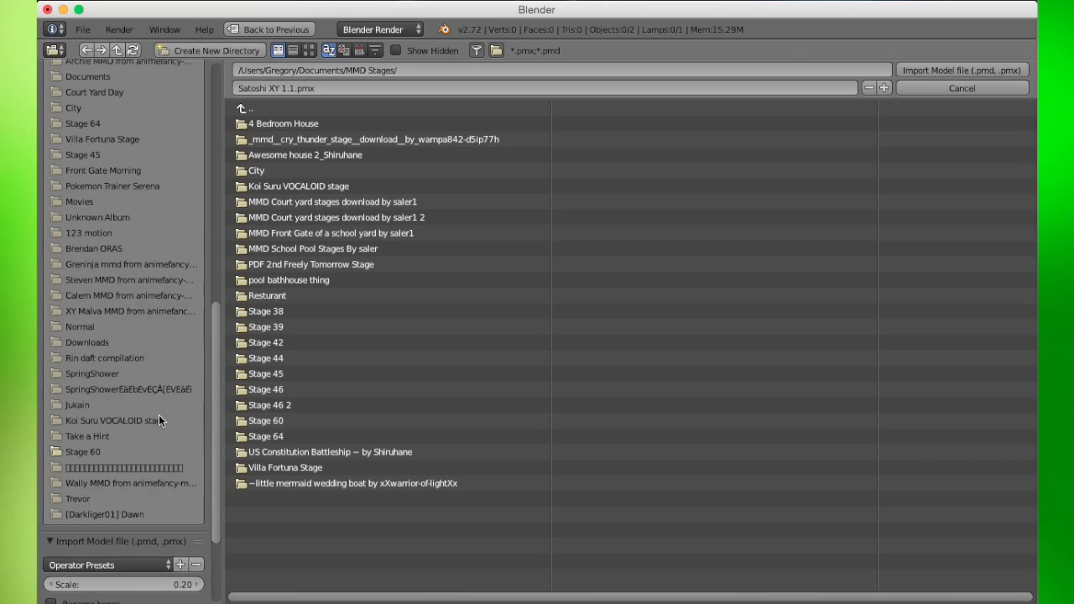
scroll(159, 415, "up", 12)
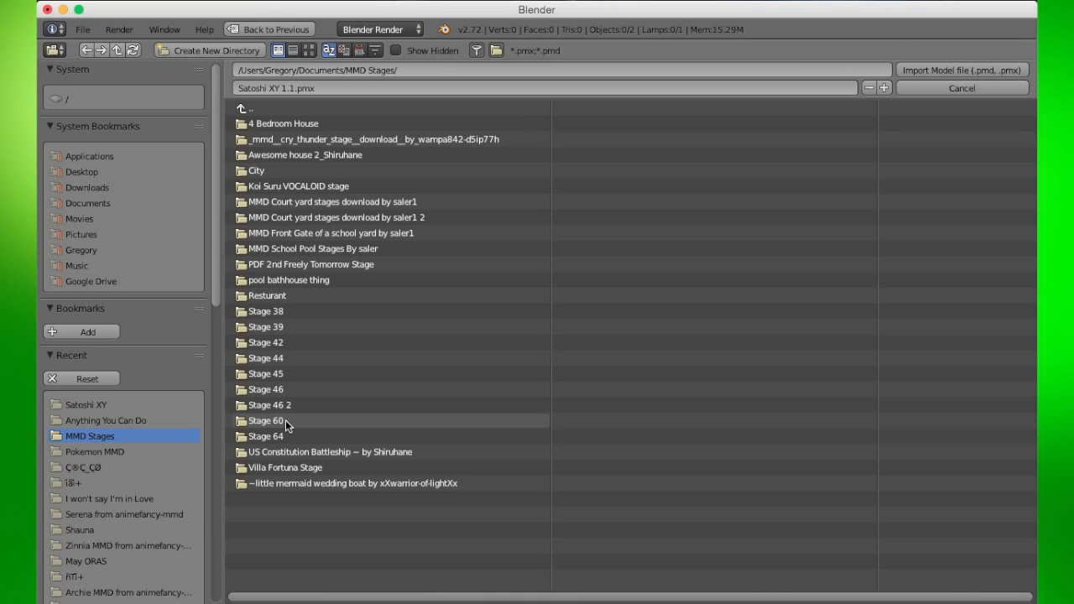
left_click(282, 342)
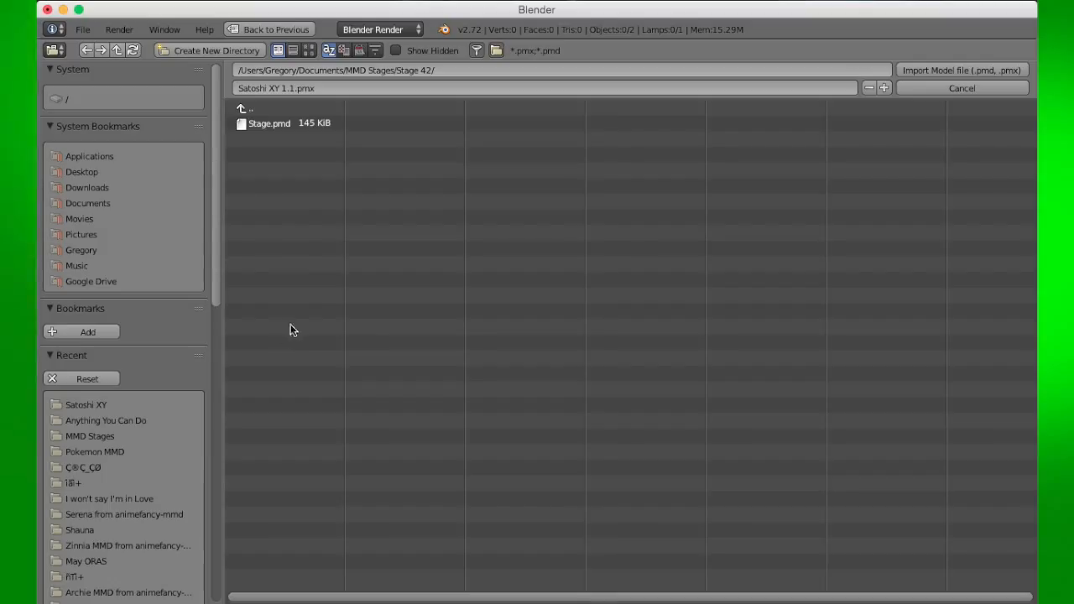
left_click(272, 126)
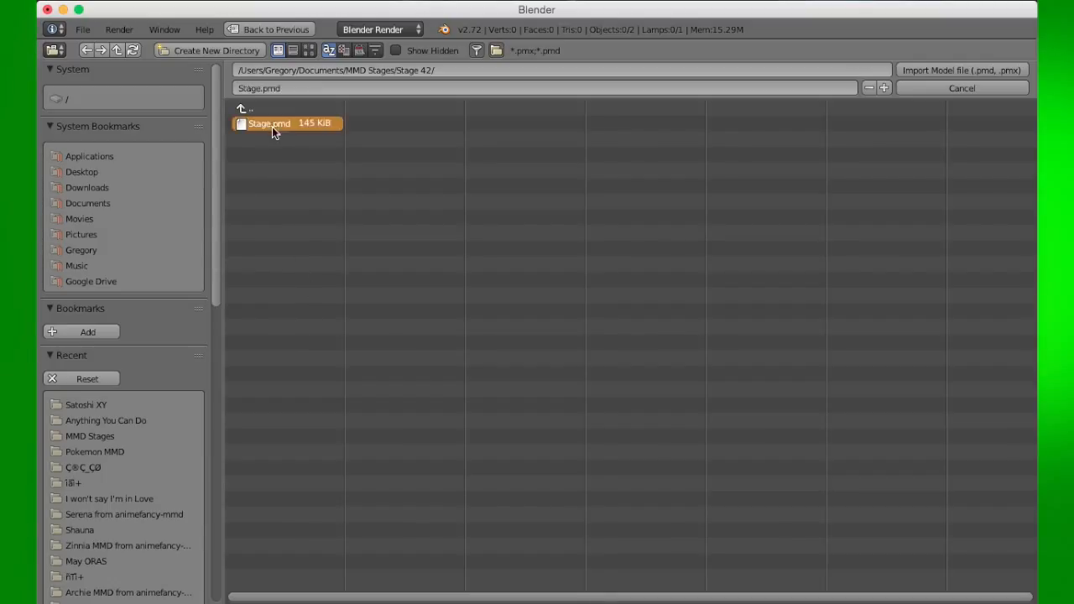
scroll(151, 285, "down", 6)
scroll(149, 302, "down", 10)
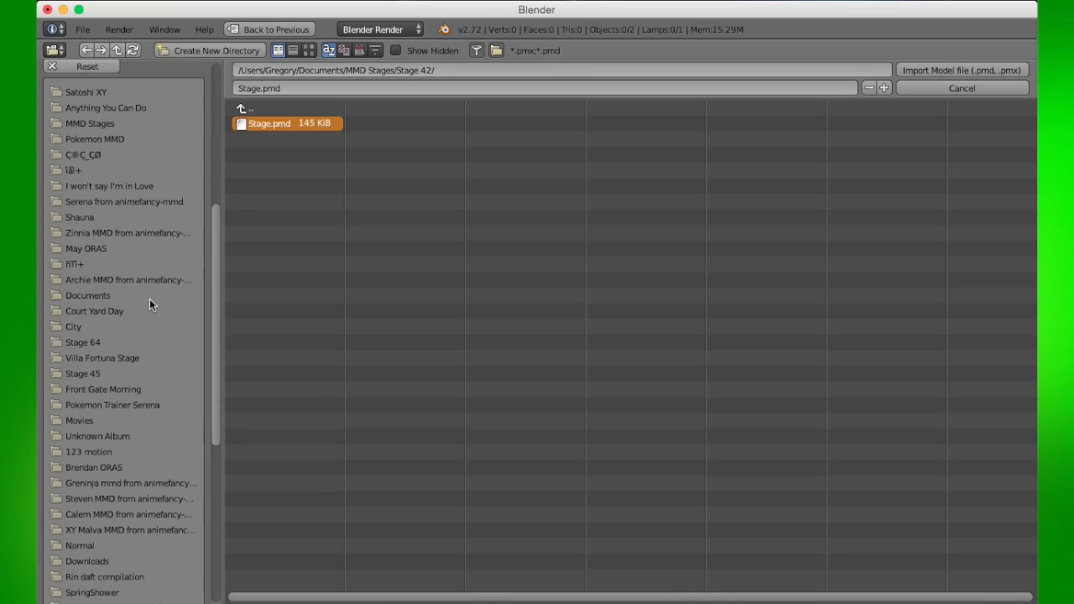
scroll(150, 299, "down", 5)
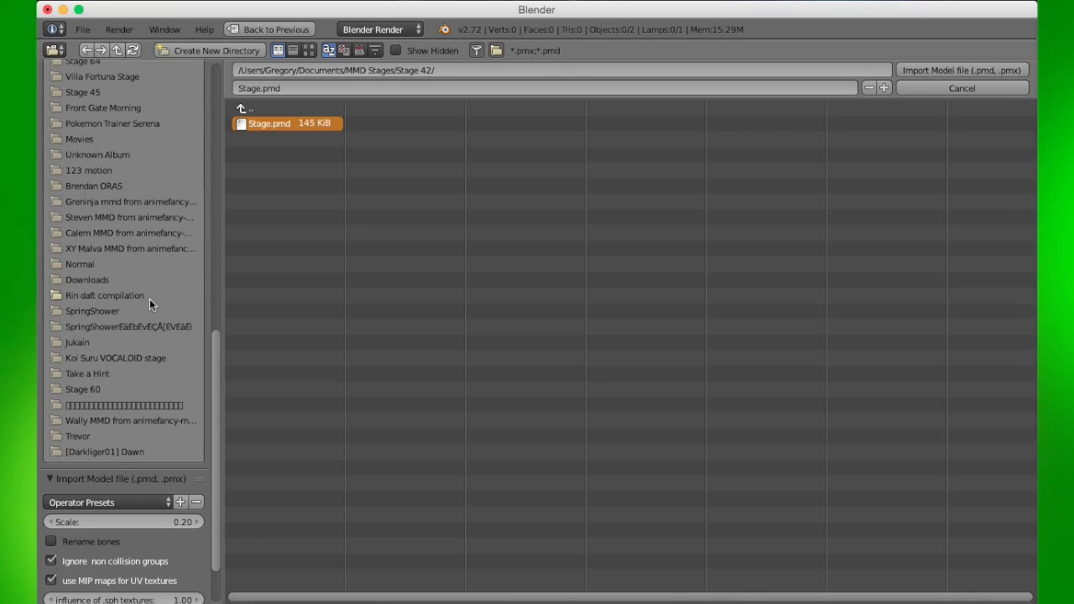
left_click(244, 111)
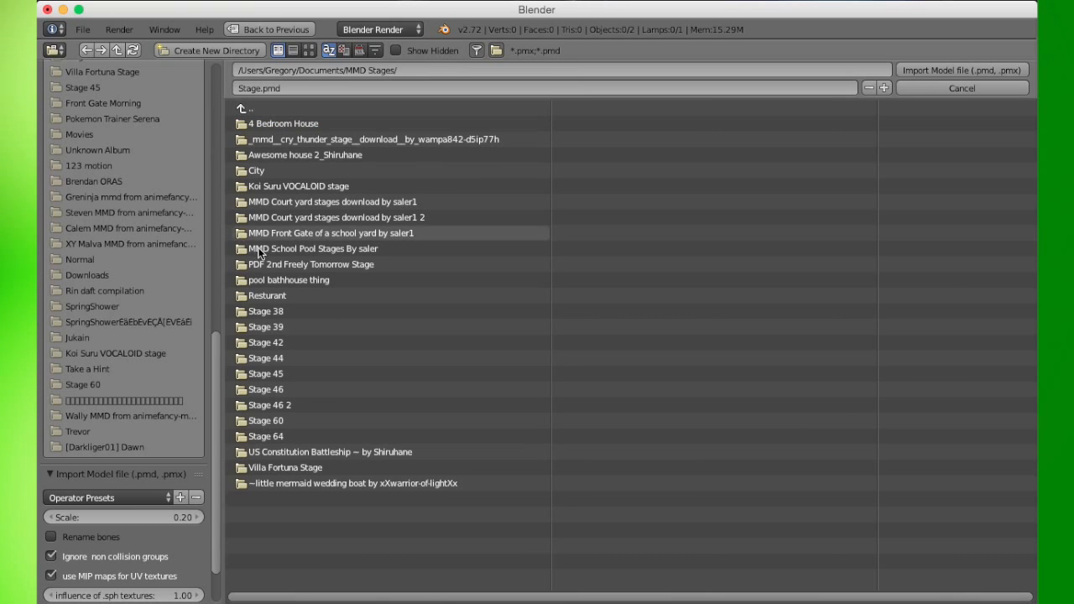
- Open the Court Yard Day folder inside MMD Court yard stages download by saler1 and import its .pmd stage model
left_click(284, 201)
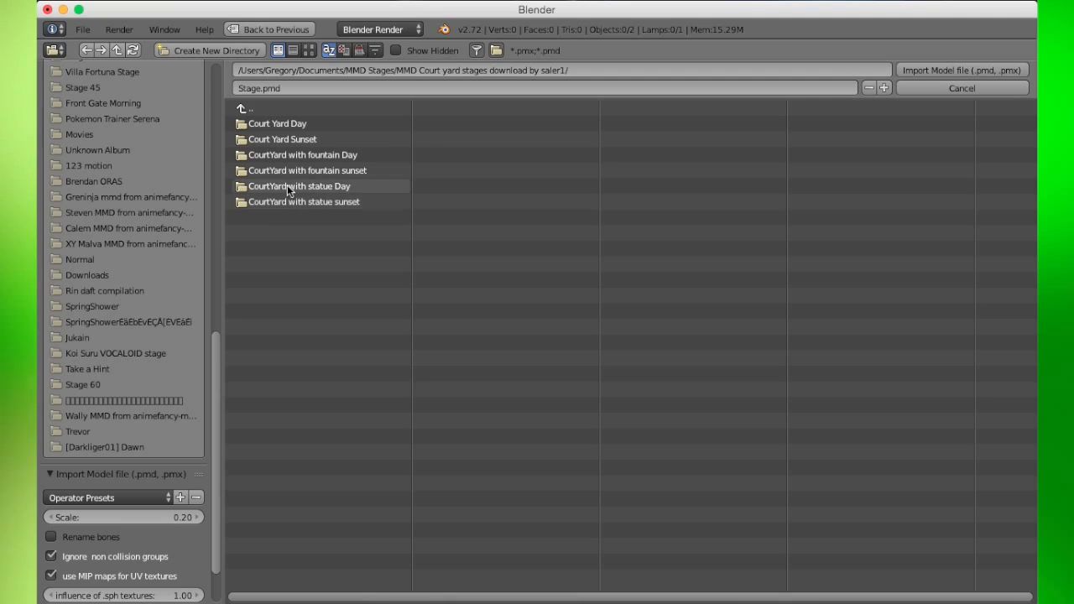
left_click(293, 124)
left_click(293, 124)
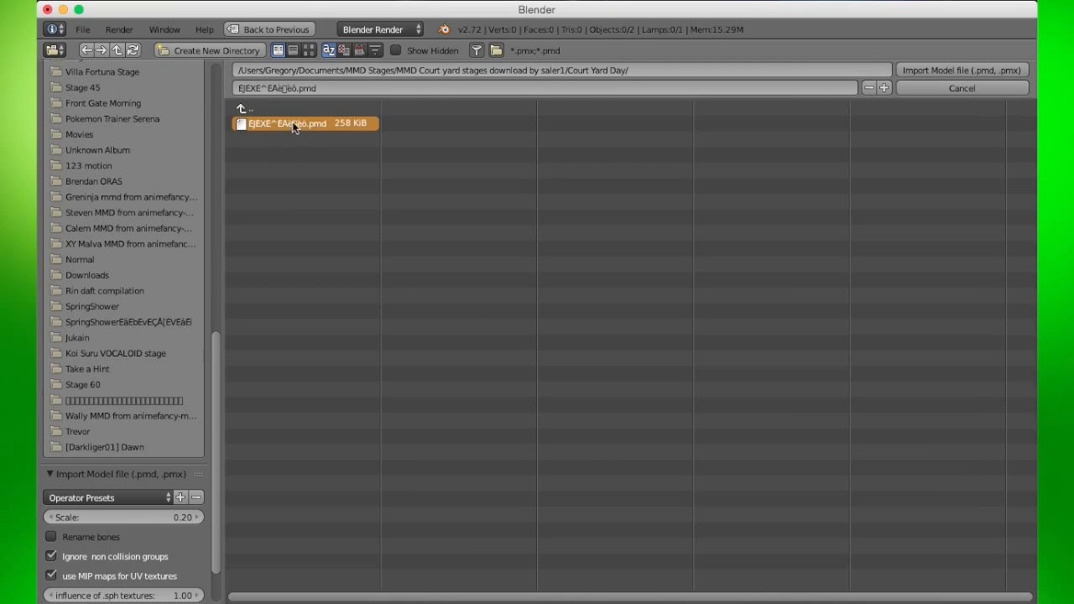
scroll(142, 418, "down", 3)
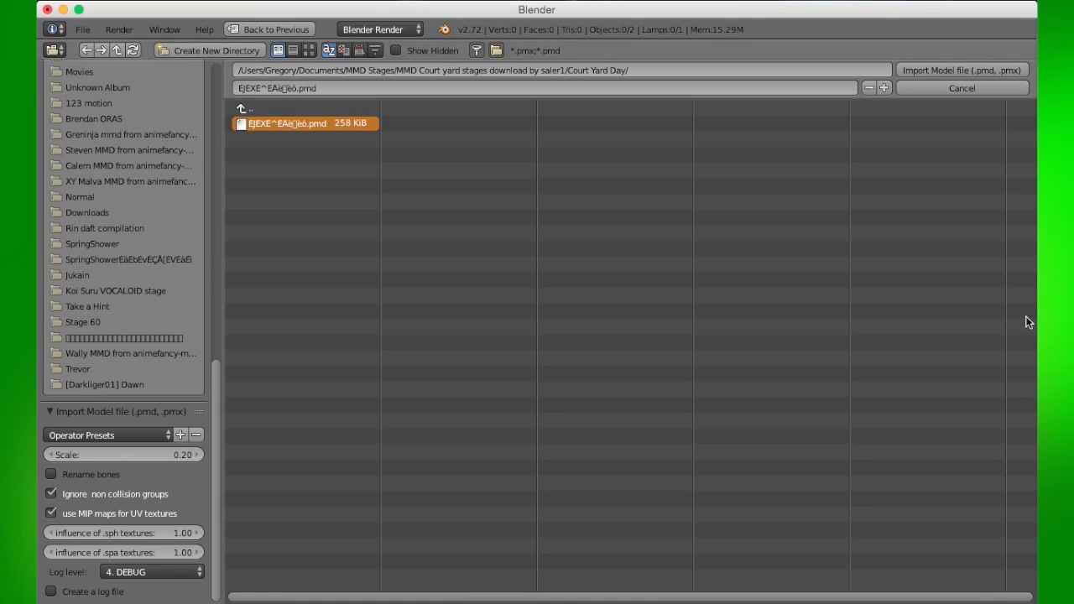
left_click(932, 73)
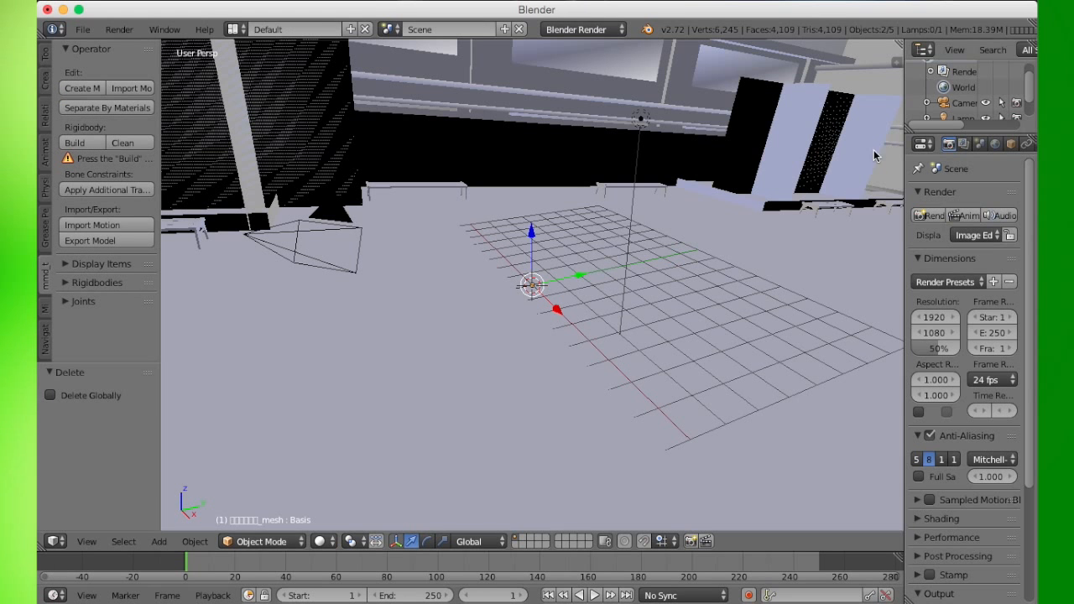
- Open the properties sidebar and apply GLSL MMD shading to the imported stage
middle_click_drag(700, 337, 845, 363)
middle_click_drag(705, 323, 641, 230)
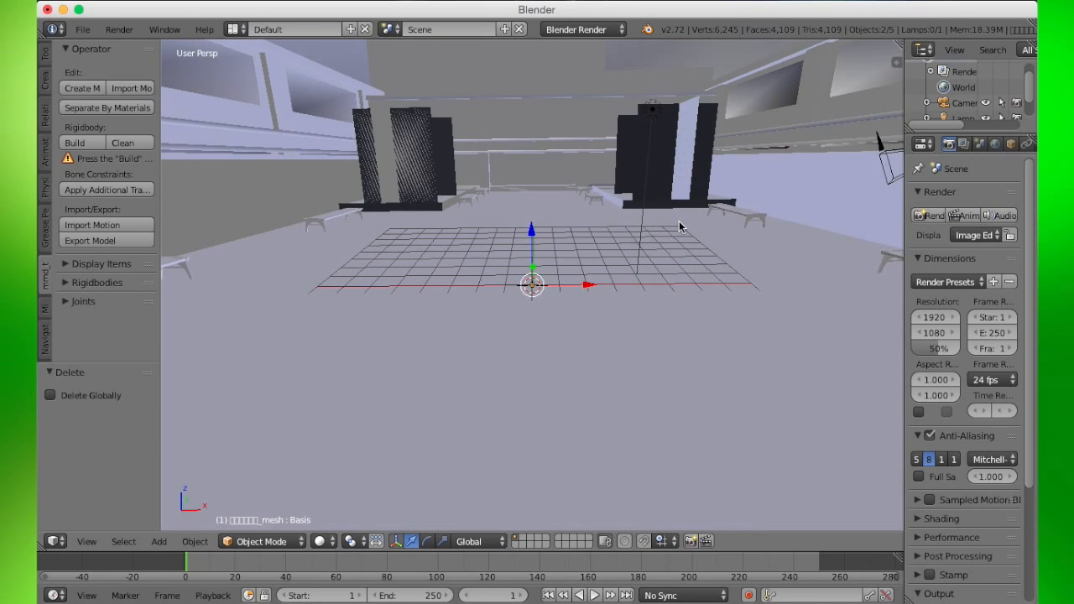
key("n")
scroll(927, 390, "down", 4)
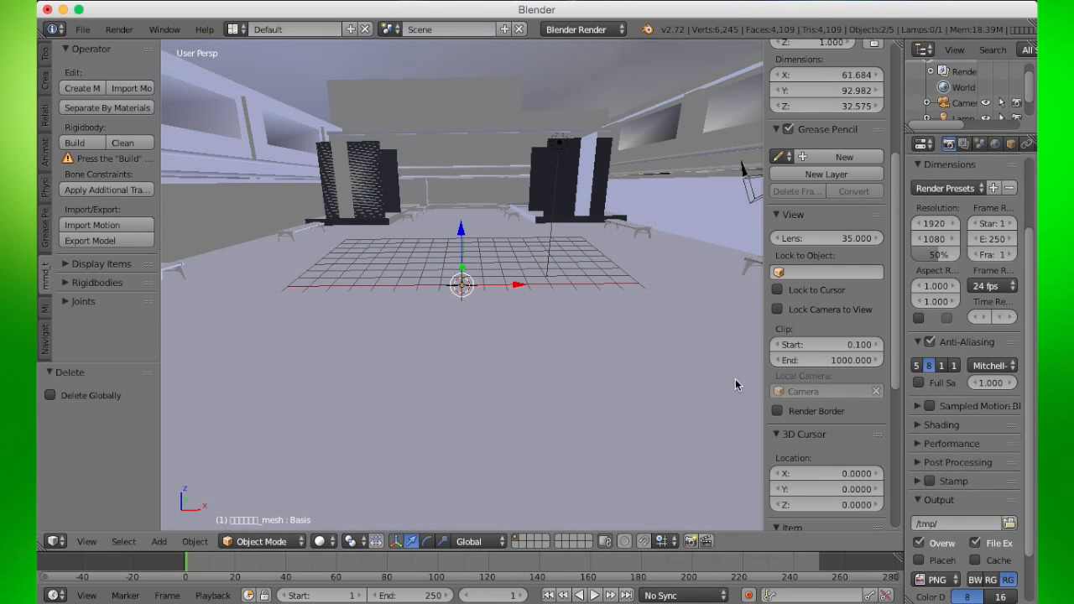
scroll(839, 357, "down", 8)
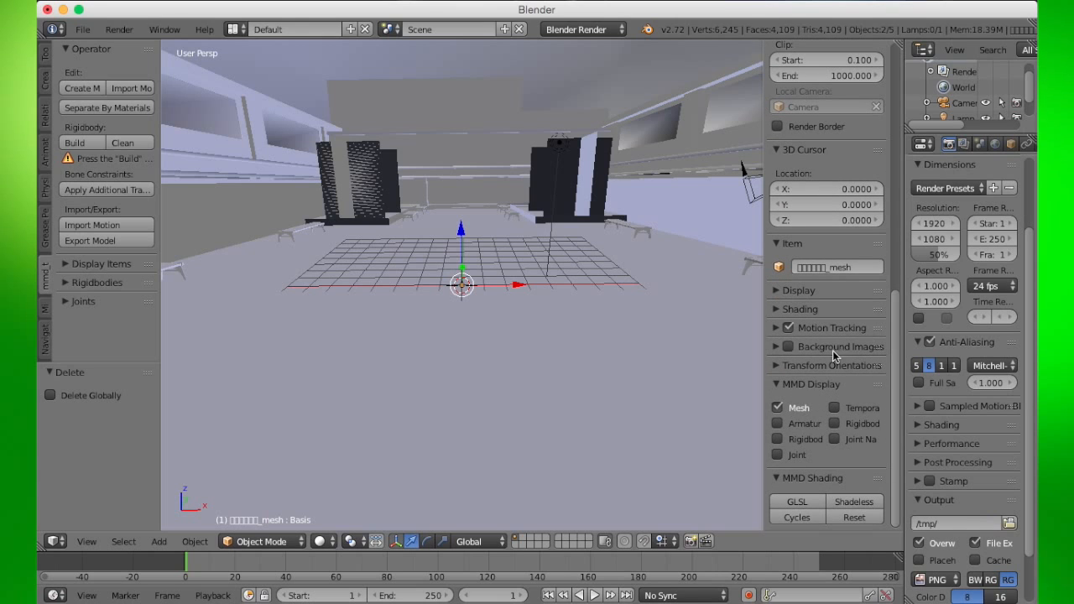
scroll(797, 407, "up", 3)
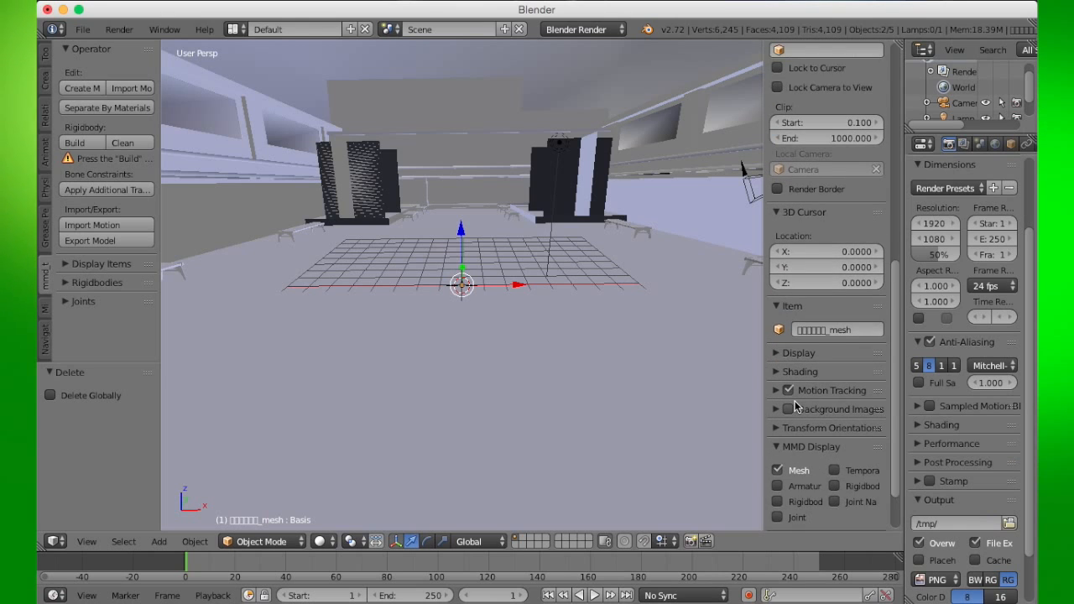
scroll(798, 407, "down", 3)
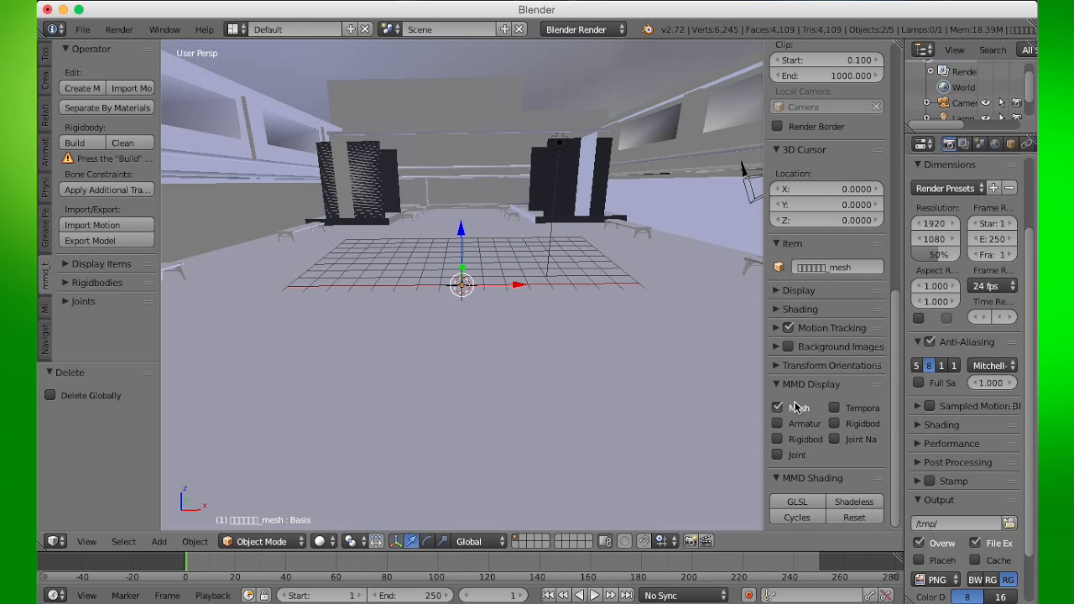
left_click(799, 504)
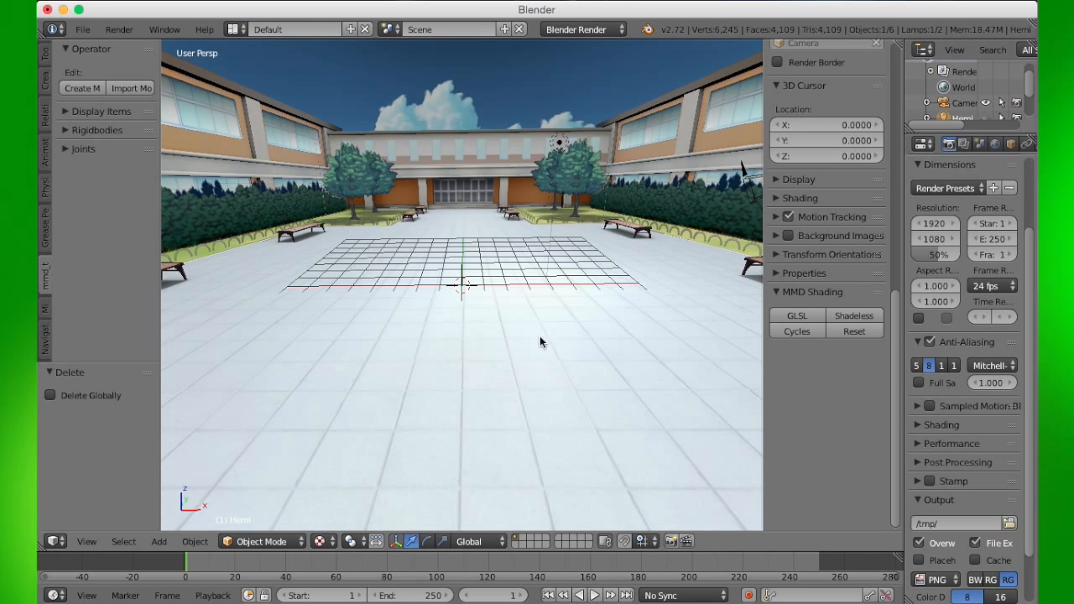
- Select the stage mesh and enable armature display in the MMD Display options
middle_click_drag(621, 262, 476, 281)
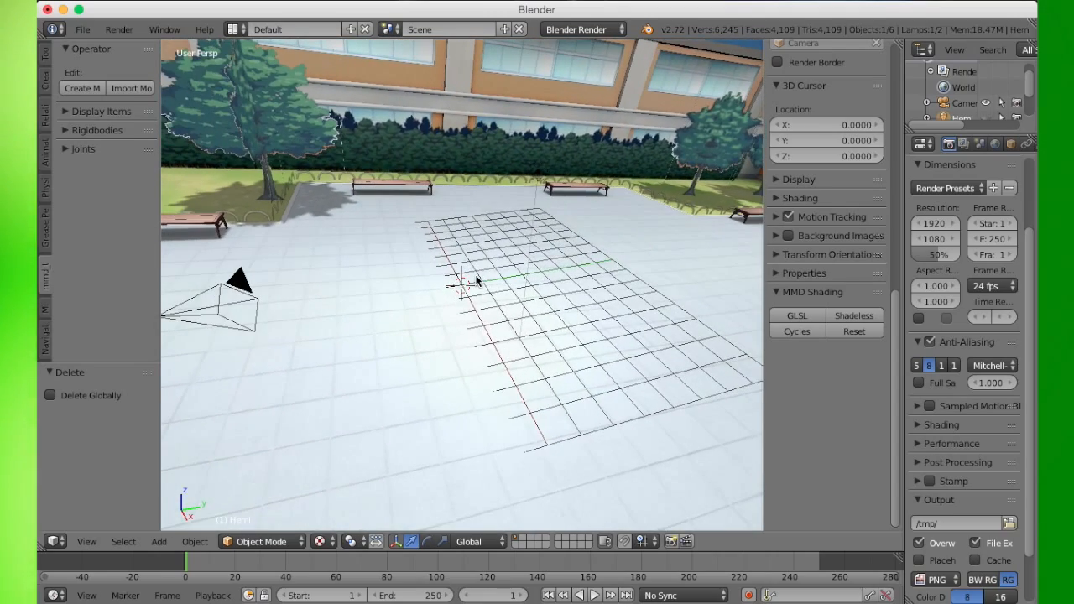
middle_click_drag(555, 280, 545, 304)
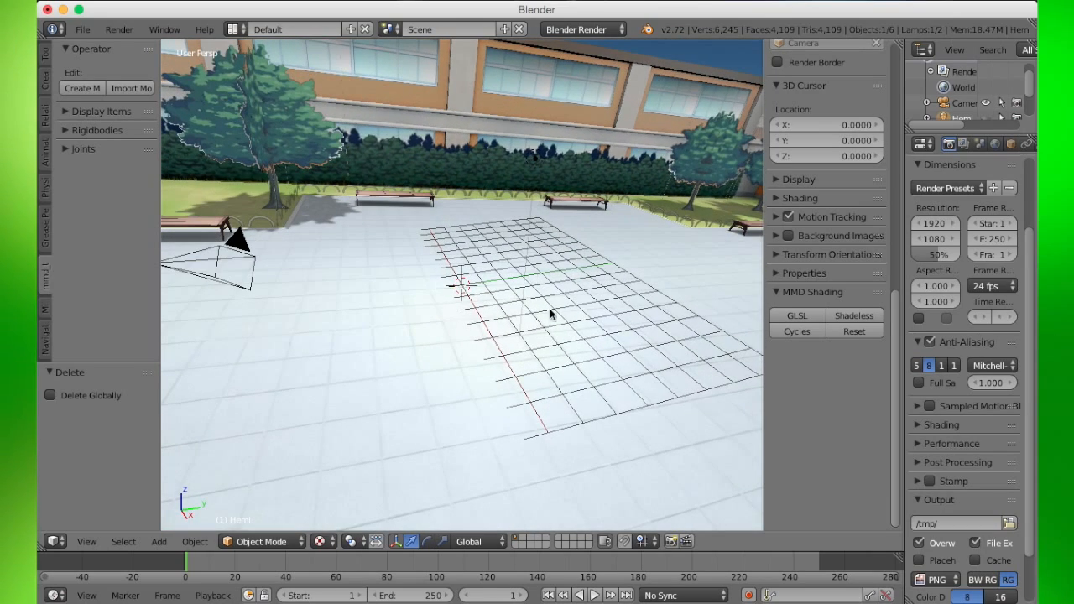
right_click(654, 263)
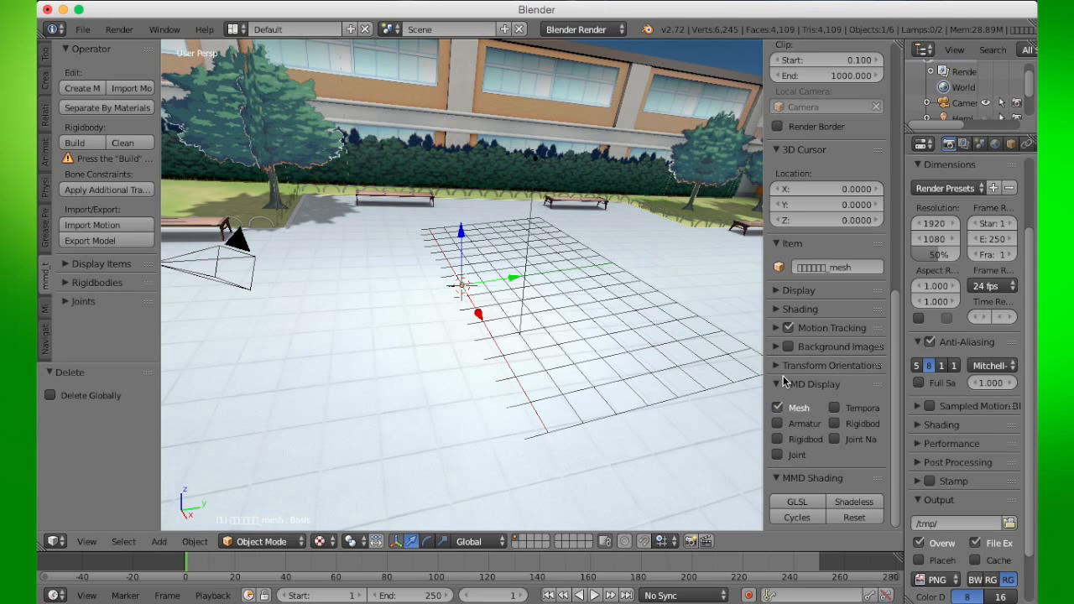
left_click(778, 424)
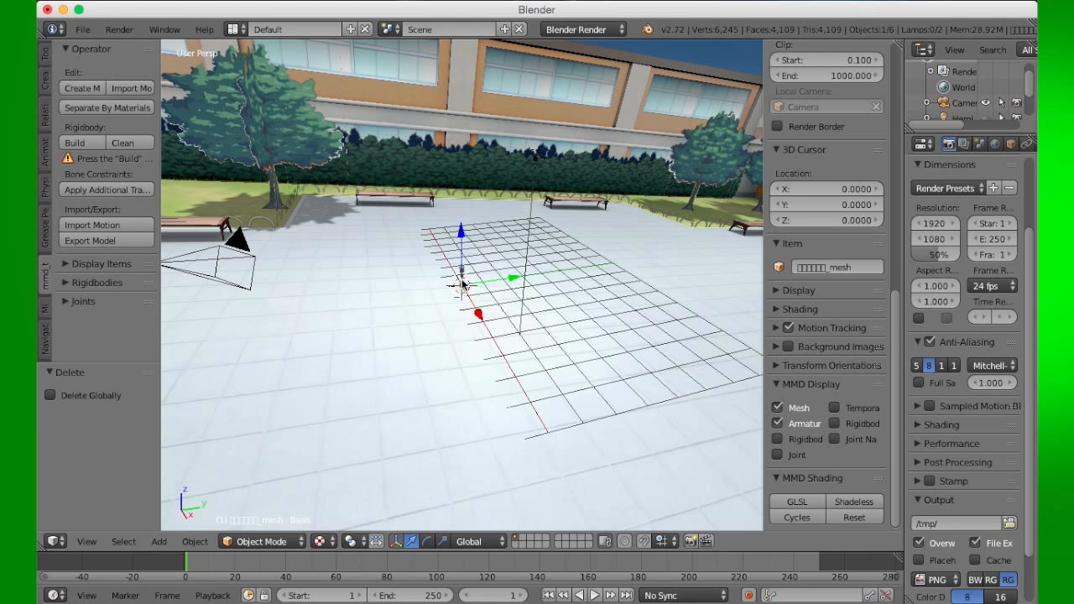
- Select the stage armature and rotate it about the global X axis by about 6 degrees
scroll(461, 287, "up", 3)
right_click(469, 243)
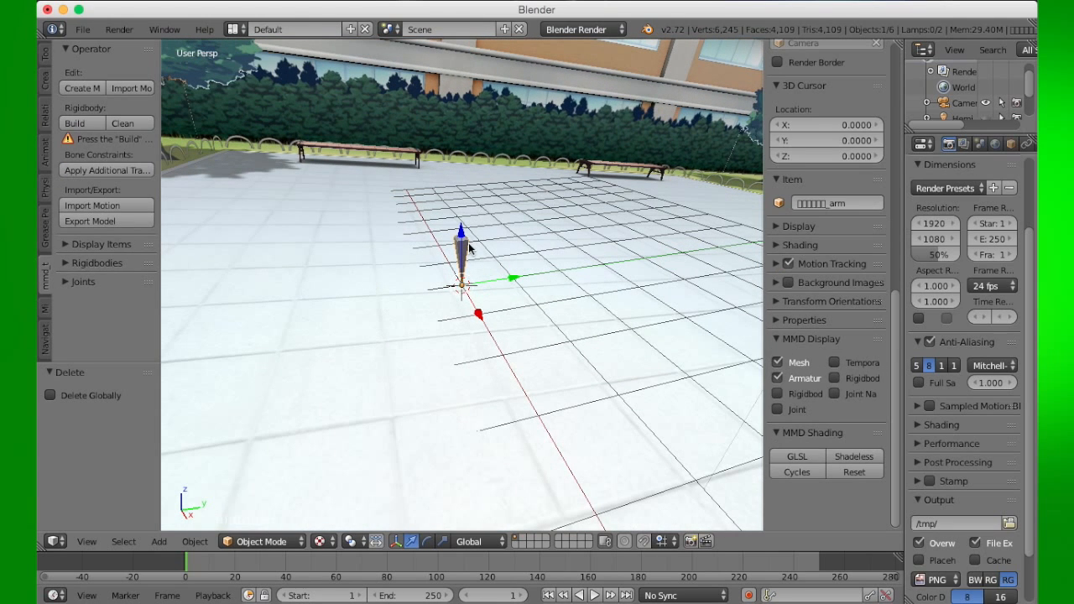
middle_click_drag(519, 314, 512, 290)
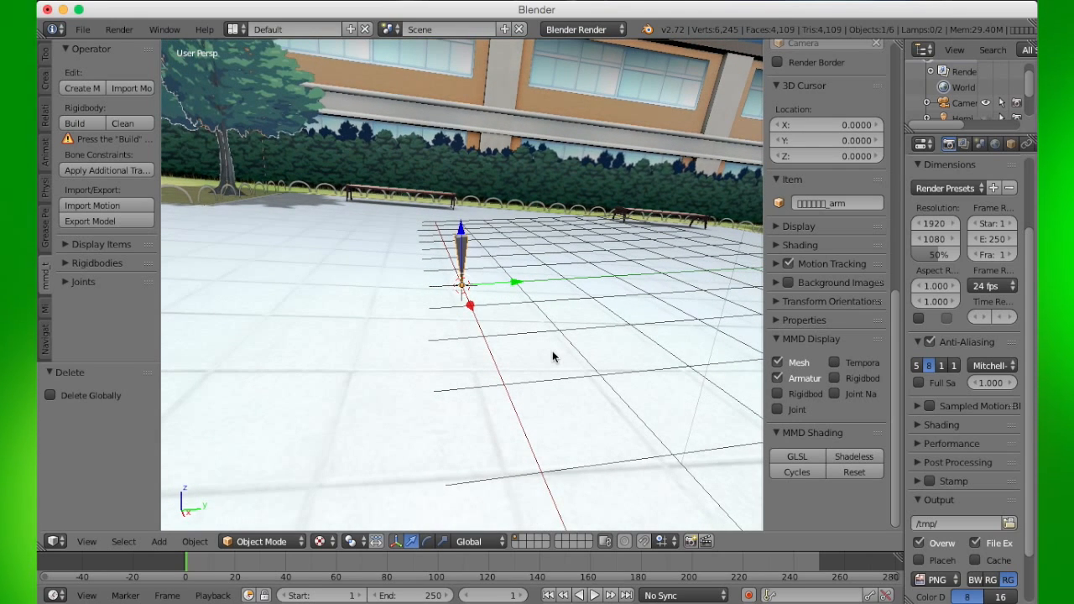
key("r")
key("x")
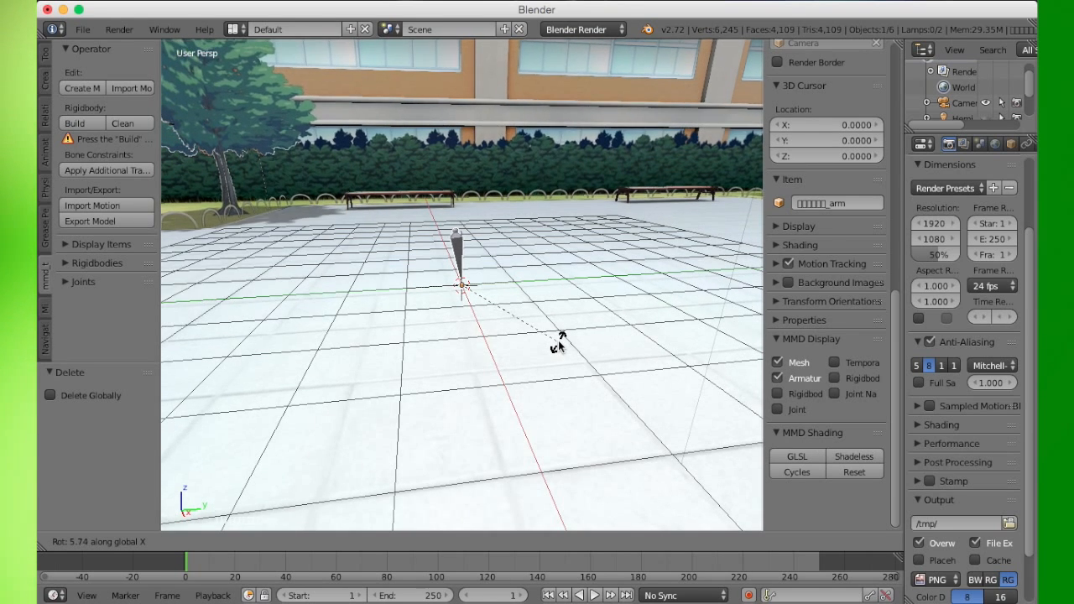
left_click(558, 340)
- Select the scene lamp and change its lamp type to Sun
middle_click_drag(562, 371, 678, 367)
scroll(482, 321, "down", 3)
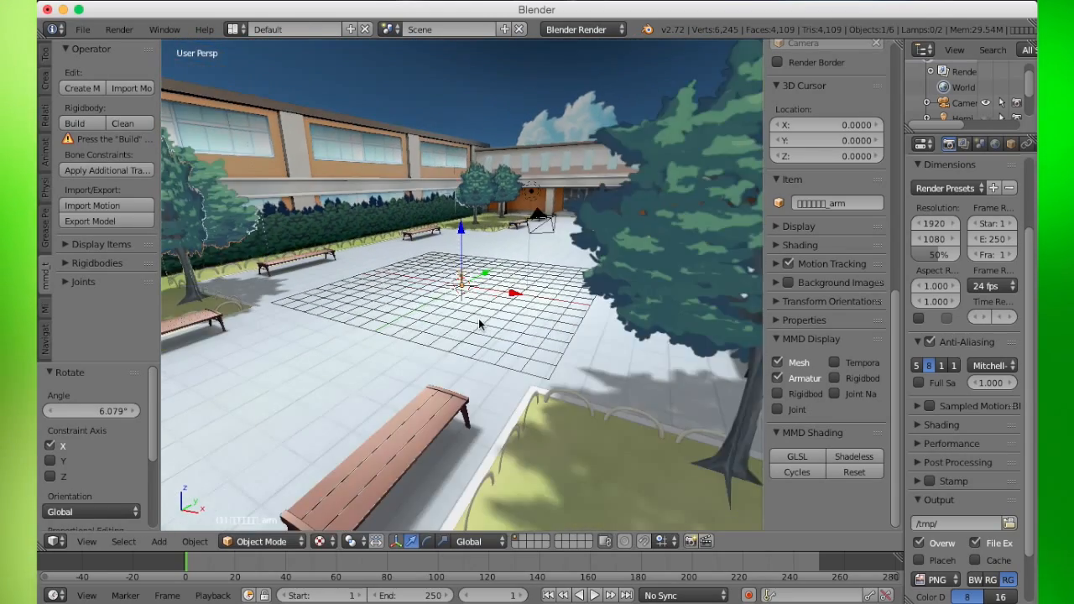
scroll(482, 321, "up", 3)
middle_click_drag(492, 313, 540, 328)
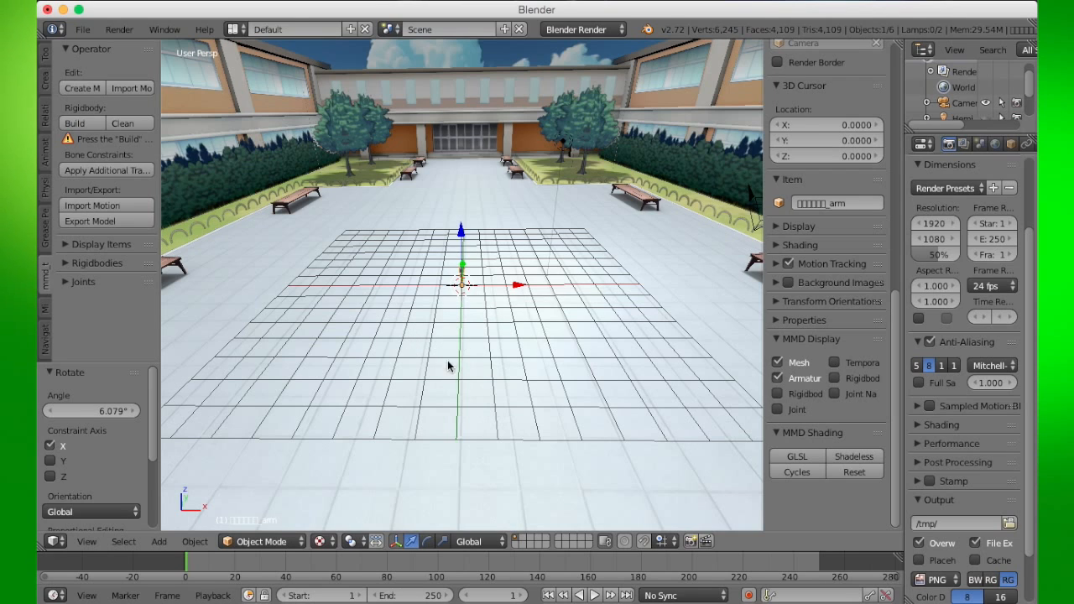
right_click(562, 140)
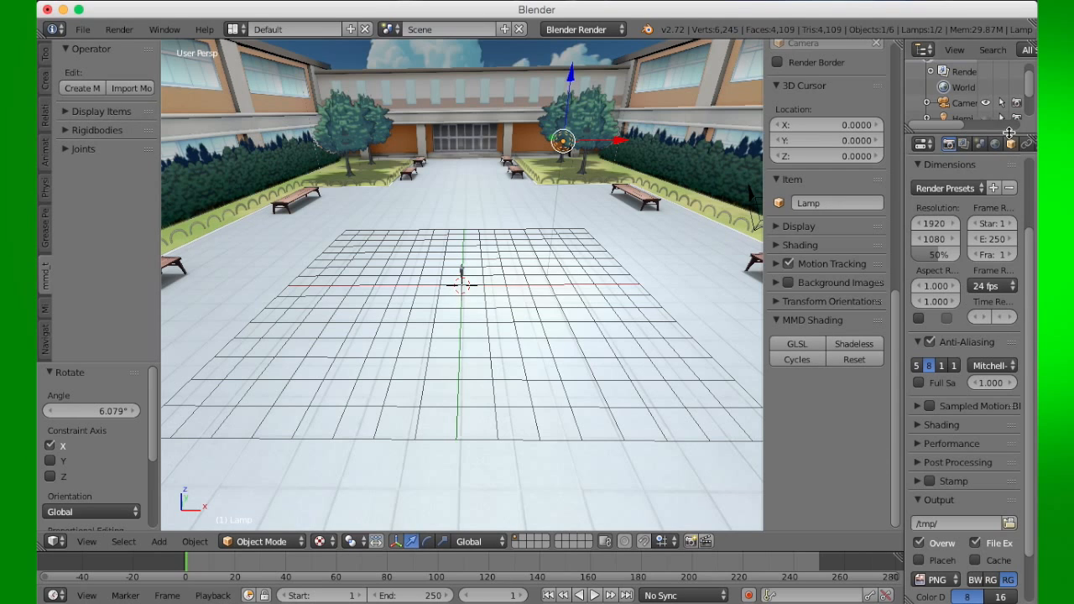
scroll(999, 147, "down", 5)
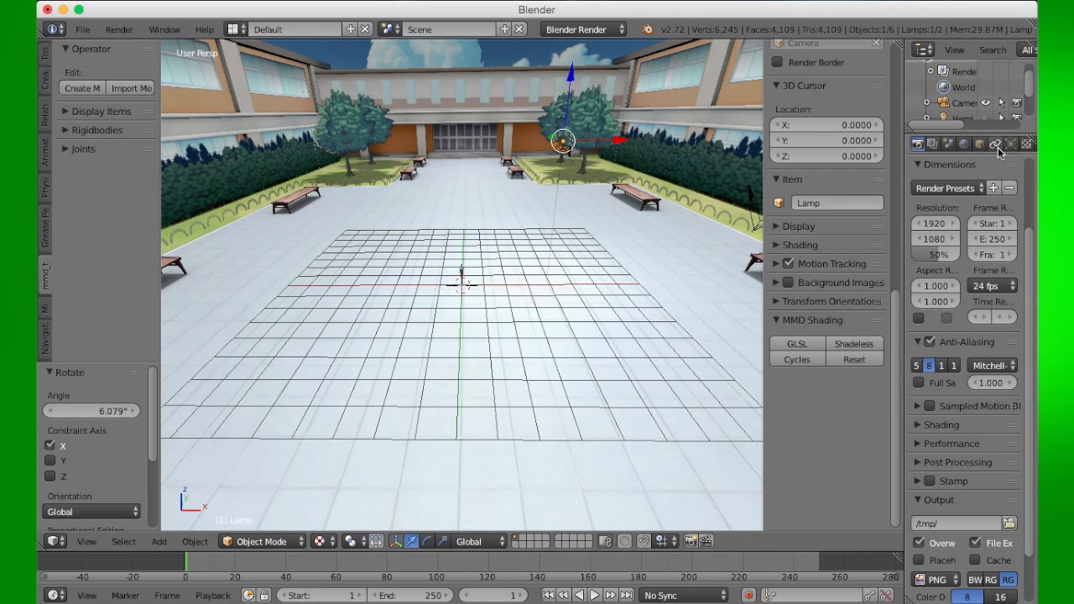
left_click(979, 144)
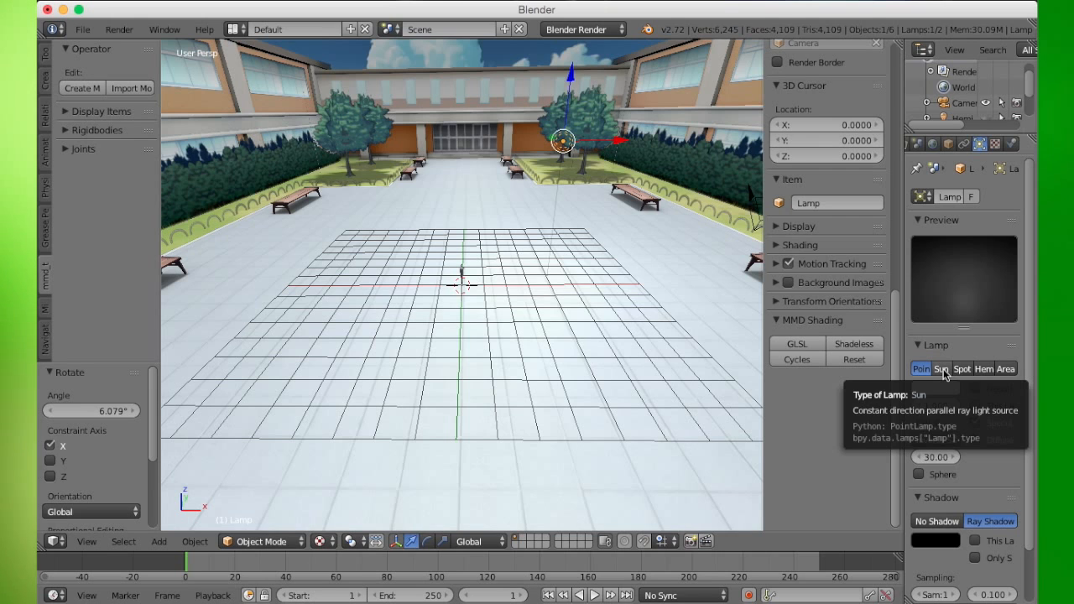
left_click(942, 370)
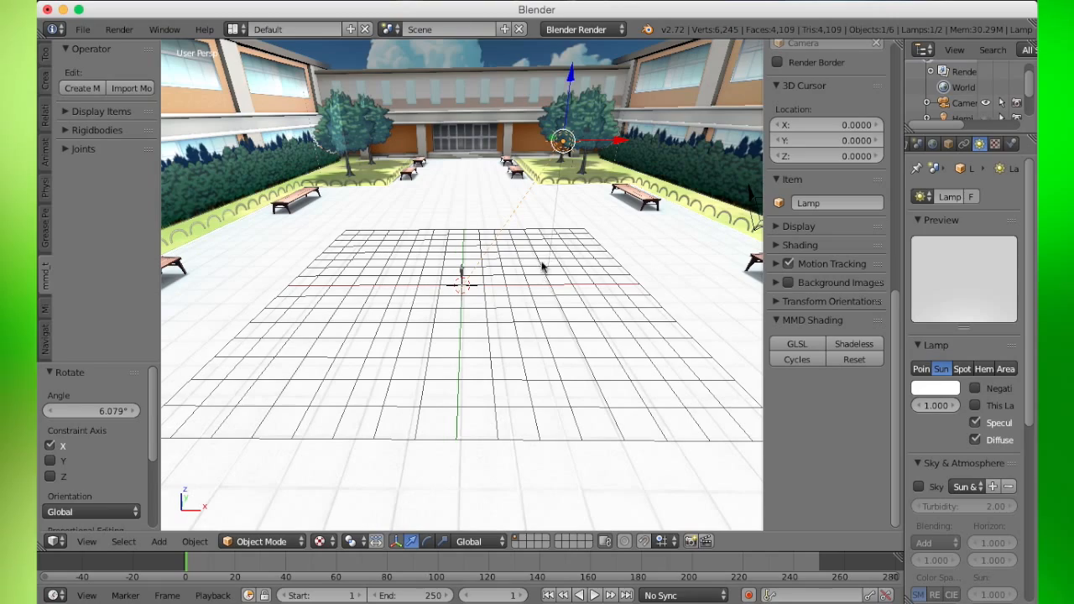
- Hide the sun lamp and select the stage mesh
key("h")
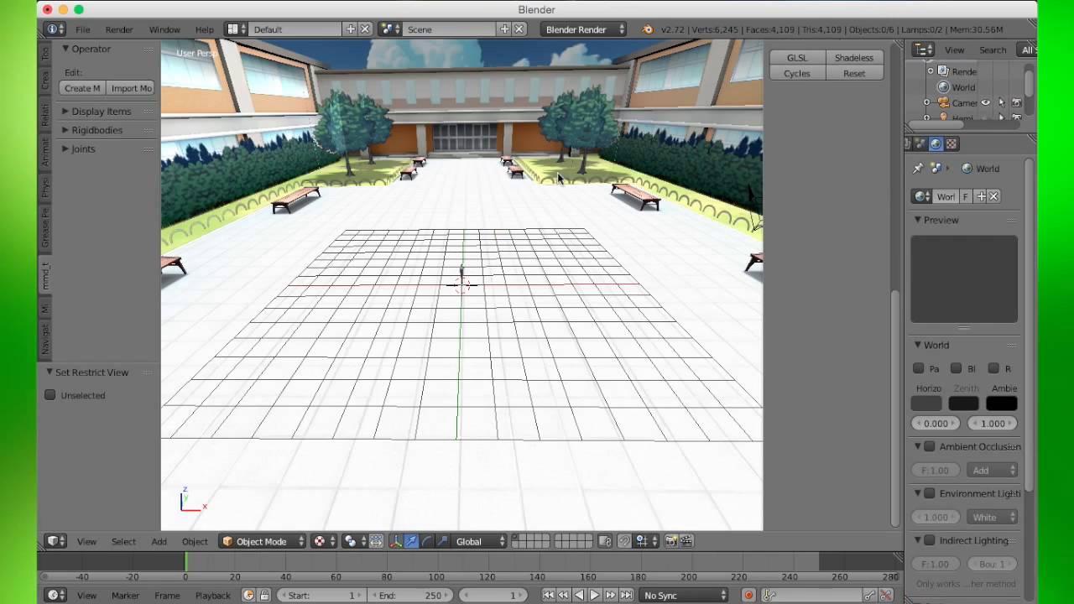
middle_click_drag(559, 177, 474, 302)
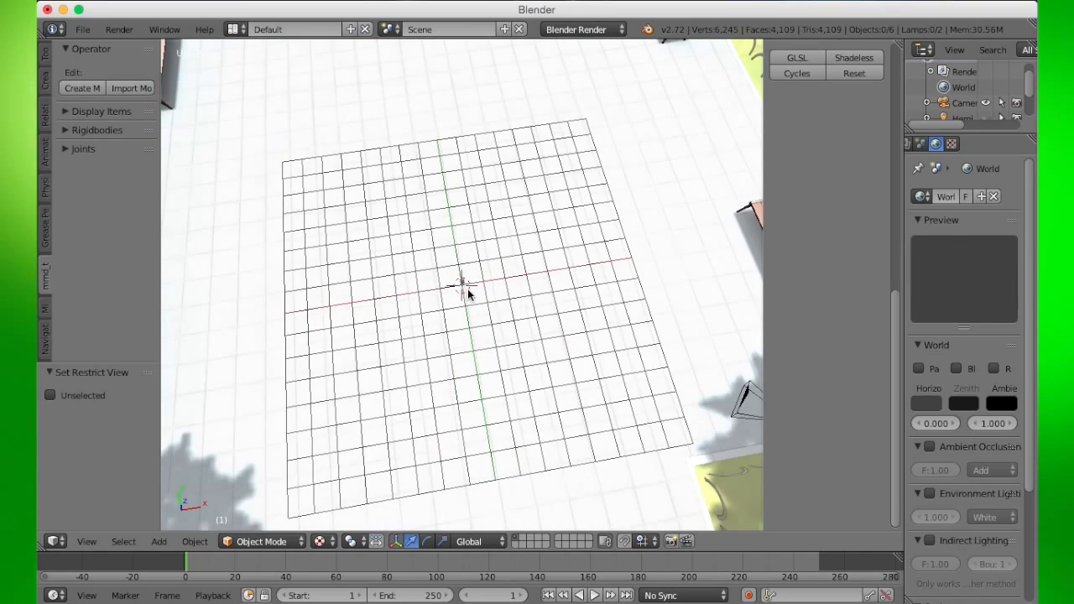
right_click(467, 293)
left_click(777, 424)
middle_click_drag(578, 364, 450, 288)
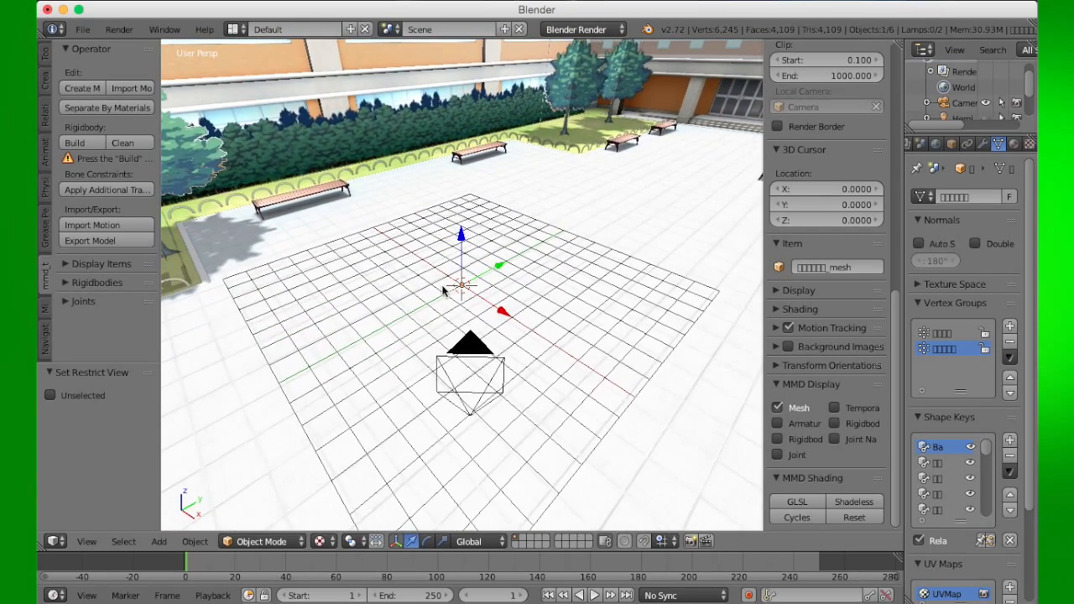
- Import the model file from the Brendan ORAS folder into the scene with mmd_tools
left_click(142, 87)
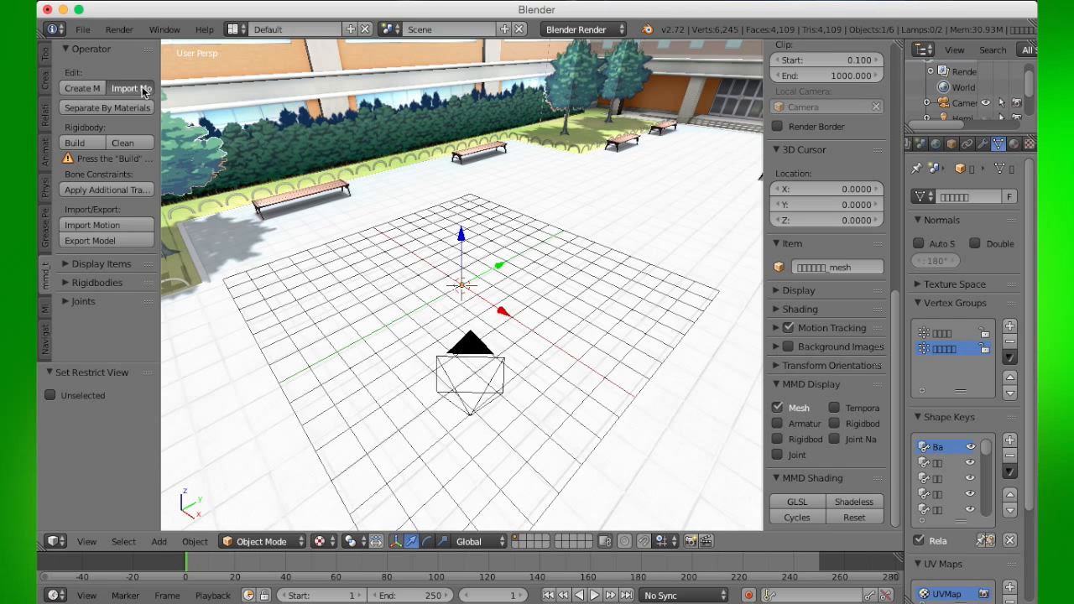
scroll(93, 242, "up", 8)
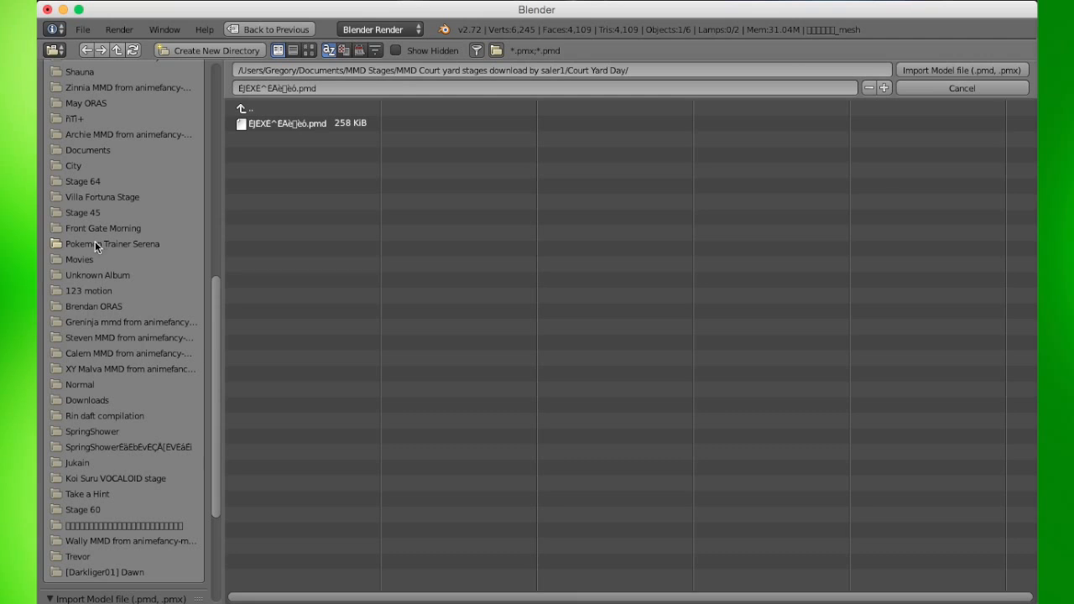
left_click(108, 307)
left_click(271, 122)
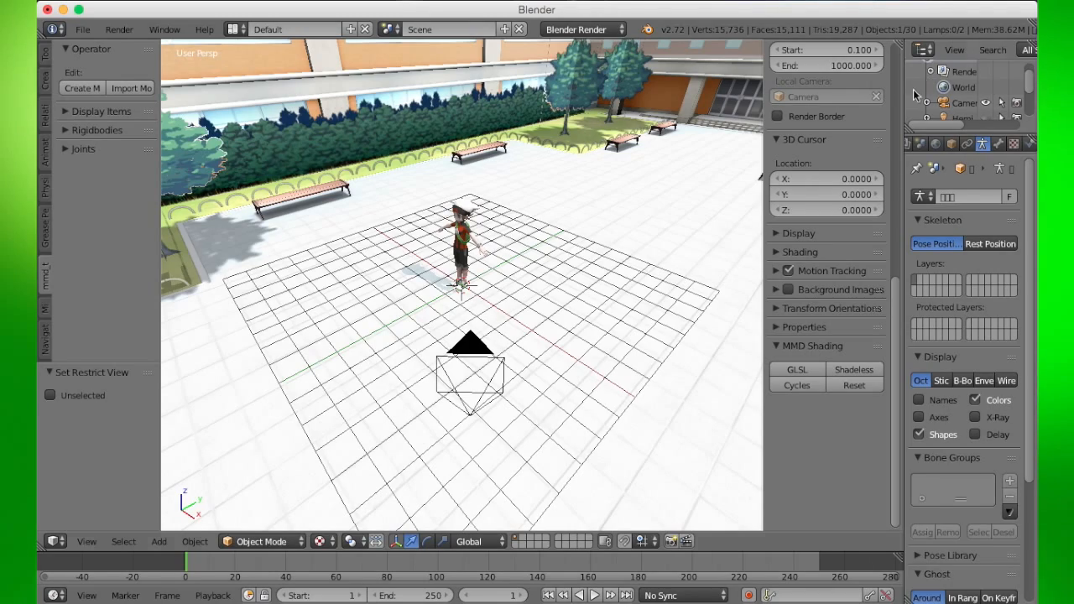
- Set the current frame to 106 on the timeline
mouse_move(611, 271)
middle_mouse_down()
mouse_move(575, 288)
mouse_move(601, 267)
middle_mouse_up()
scroll(473, 252, "up", 5)
middle_click_drag(403, 308, 377, 305)
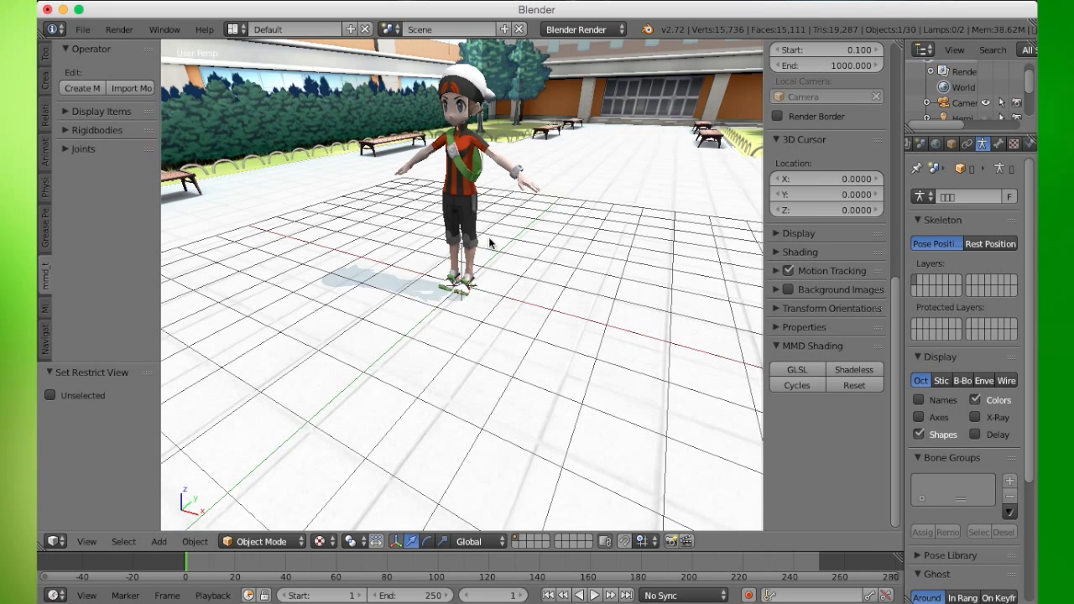
left_click(453, 566)
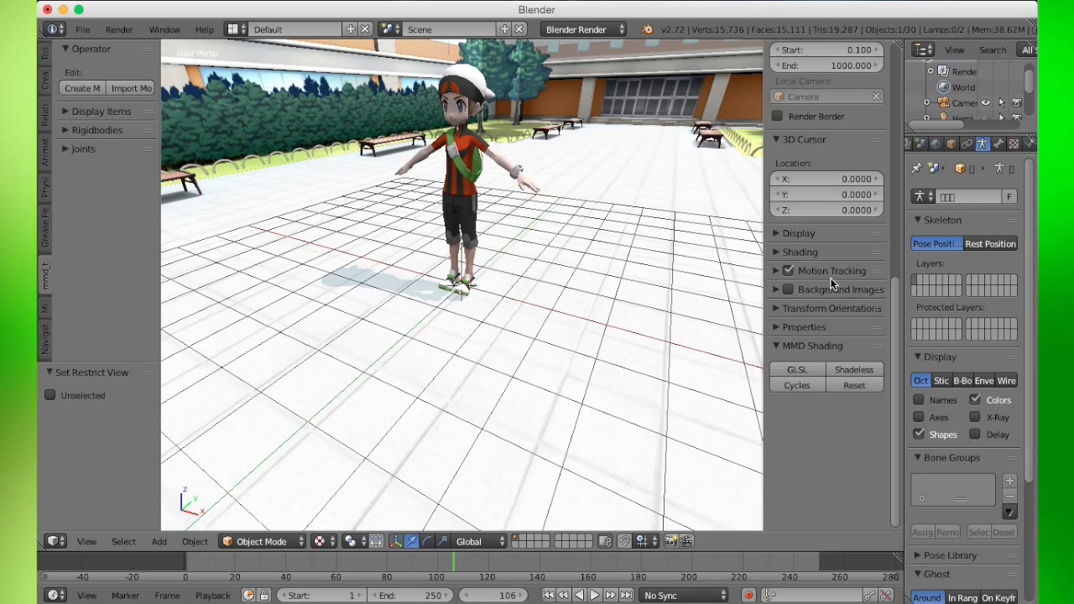
- Select the character mesh and enable armature display in the MMD Display options
scroll(831, 284, "up", 5)
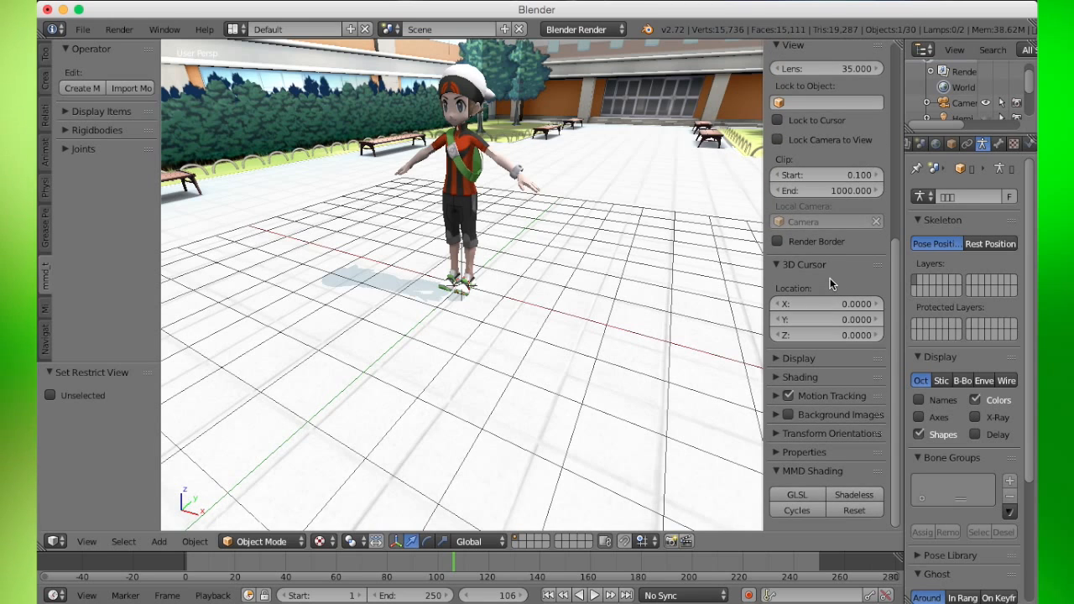
right_click(473, 95)
scroll(779, 508, "down", 3)
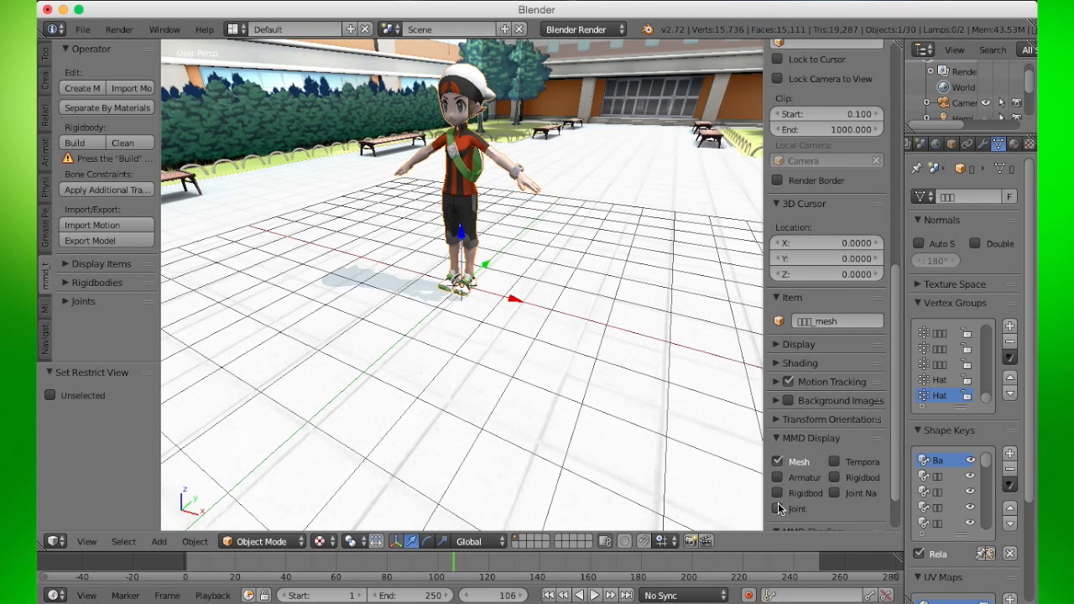
left_click(782, 477)
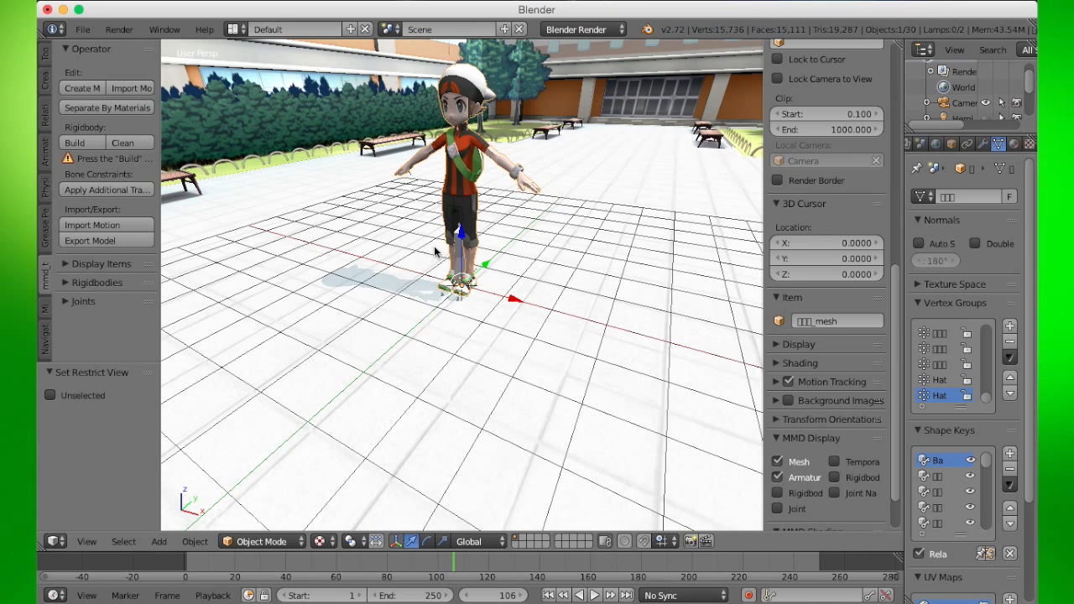
- Select the character armature and move it to about X 3.930, Y 3.972, Z 2.547
right_click(462, 244)
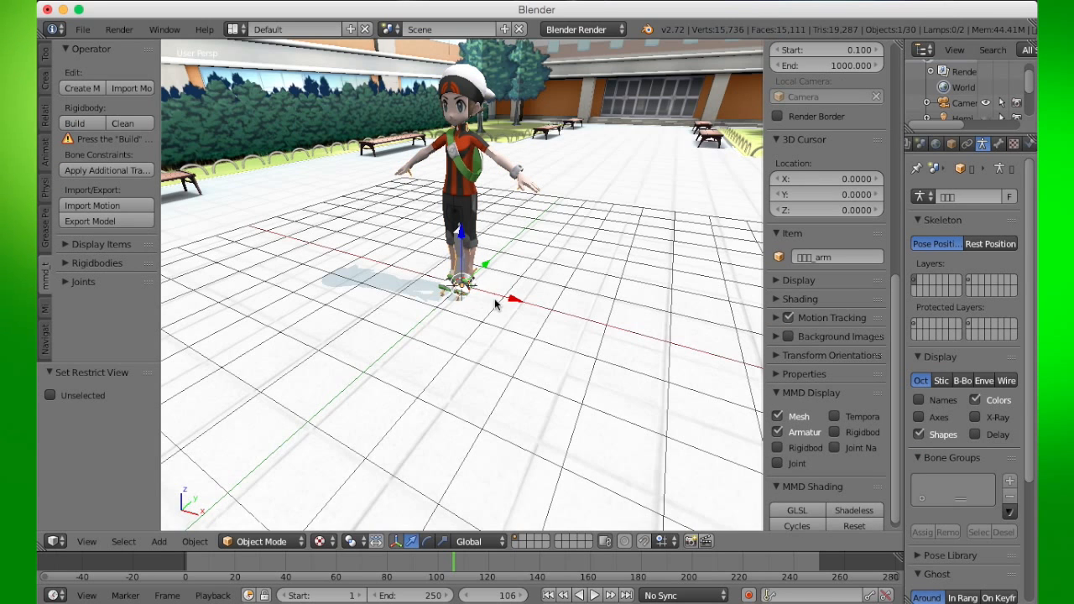
key("g")
left_click(740, 160)
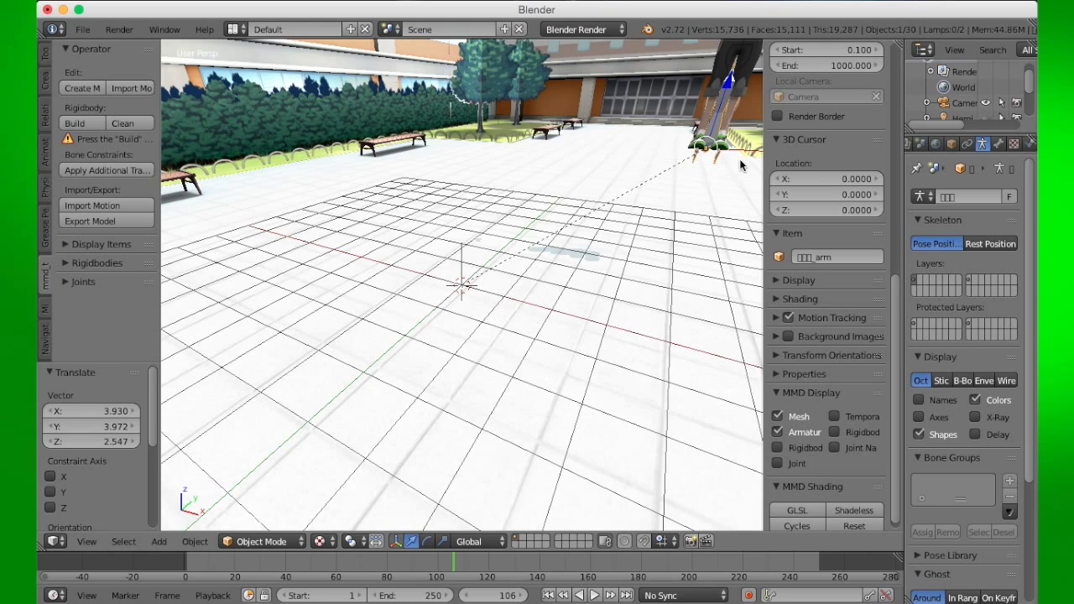
- Jump to frame 1 and insert a LocRot keyframe on the character armature
scroll(626, 253, "up", 1)
scroll(626, 253, "down", 2)
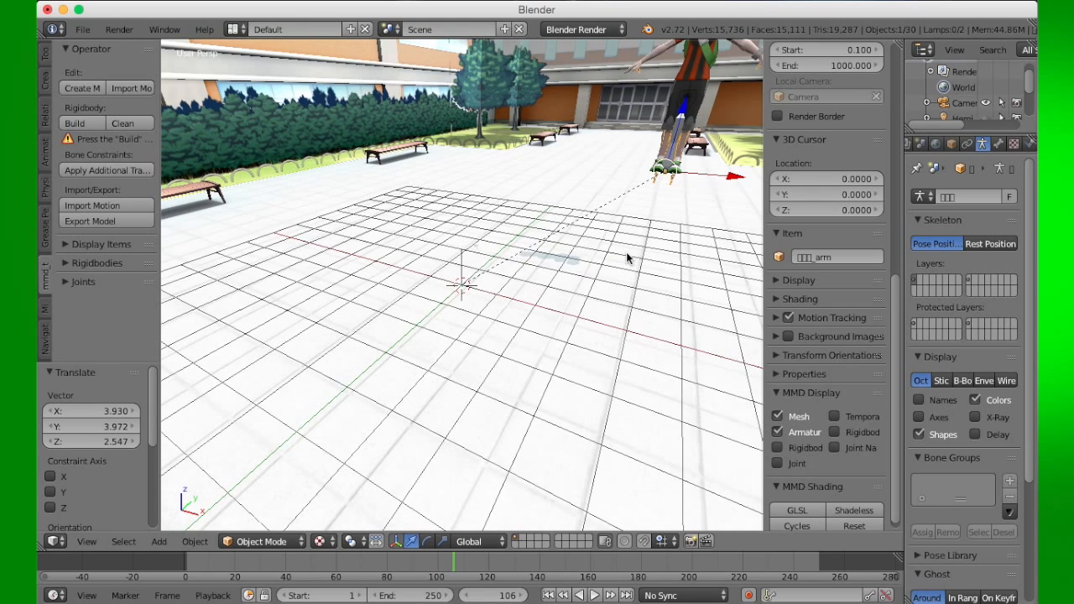
scroll(627, 254, "down", 1)
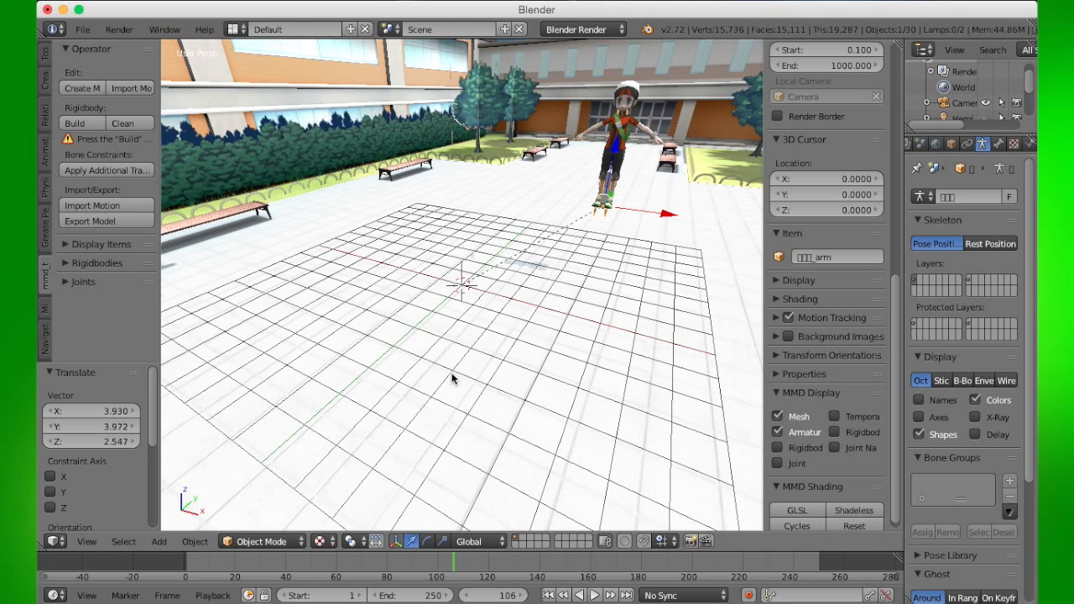
left_click(547, 596)
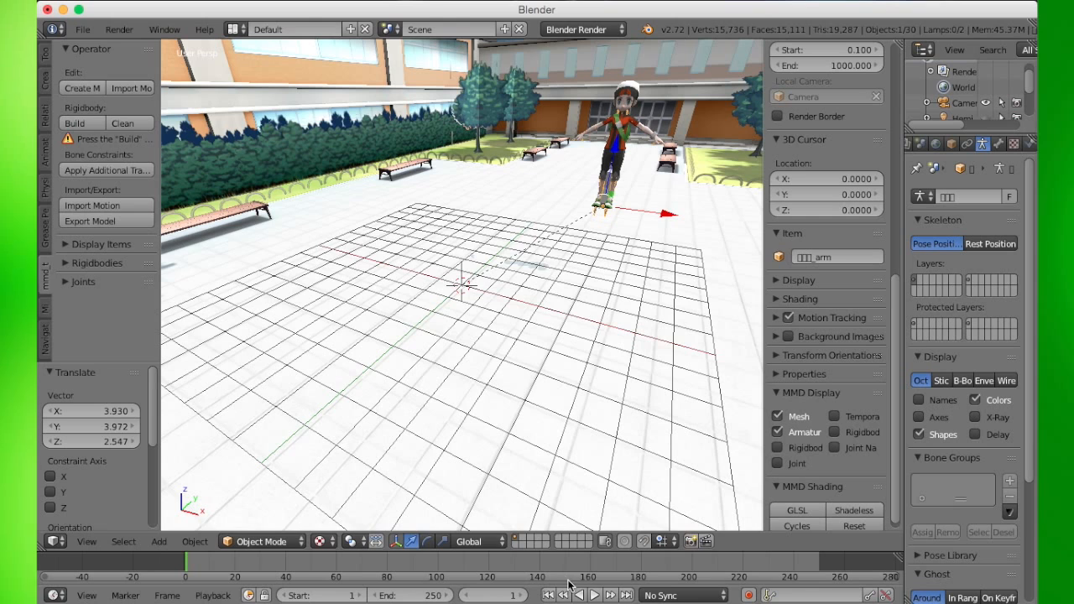
key("i")
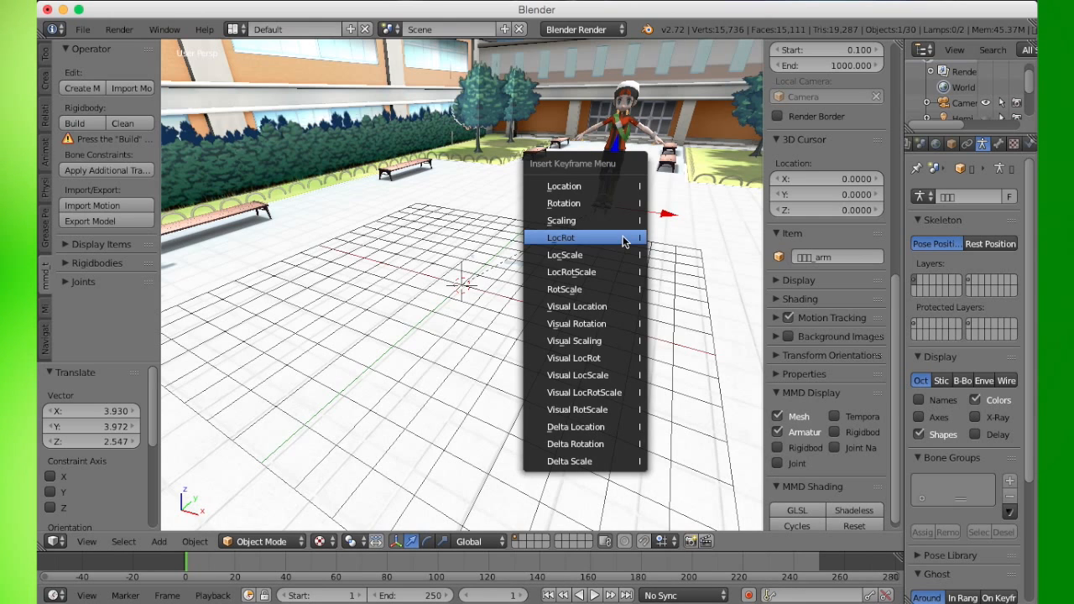
left_click(623, 240)
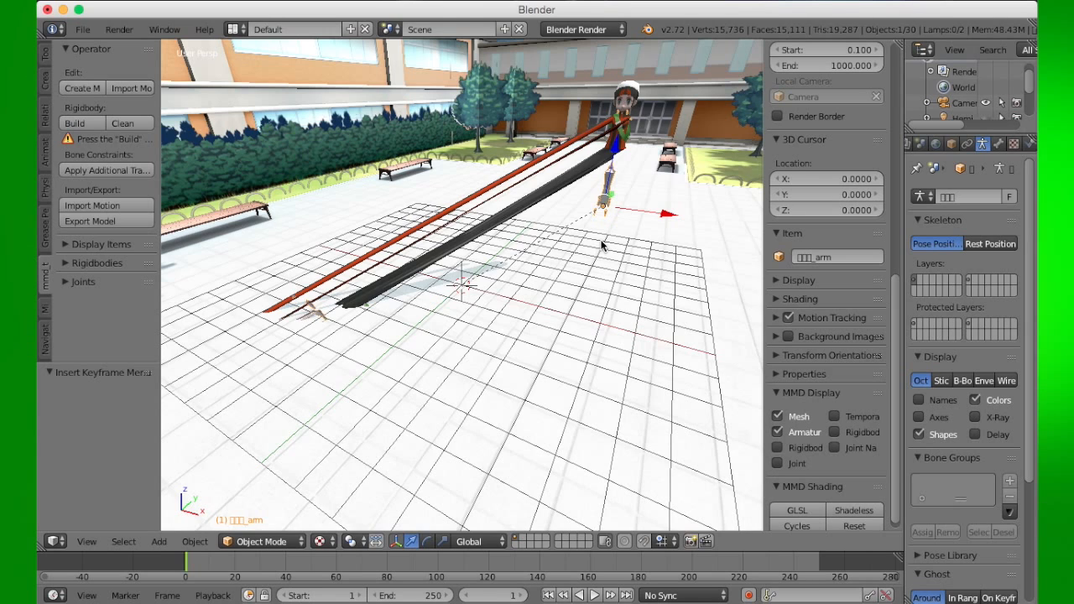
- Undo the inserted keyframe and the armature move, playing the animation in between
key("ctrl+z")
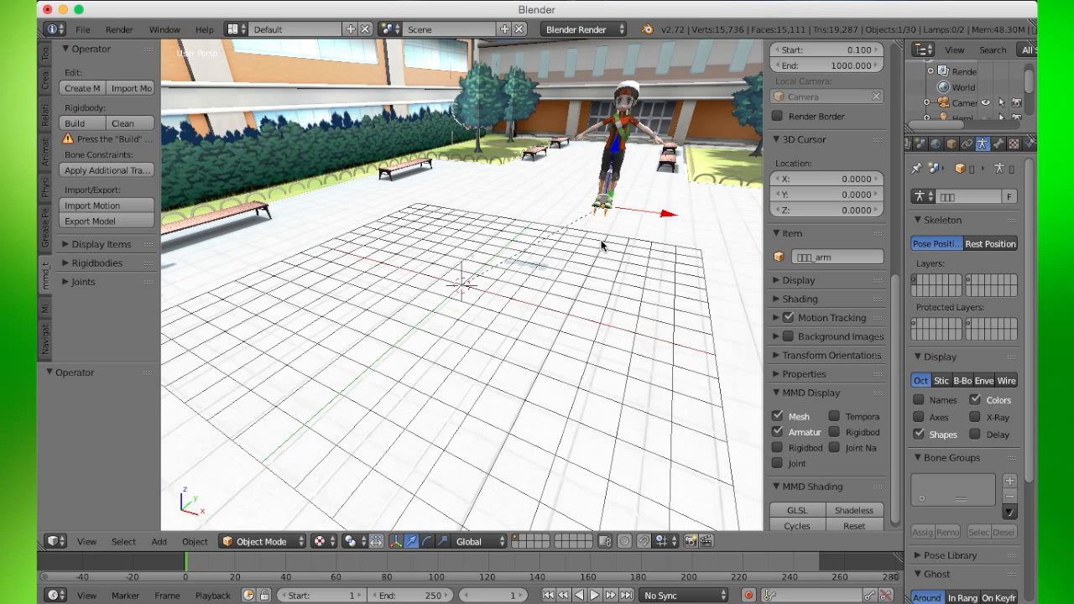
key("alt+a")
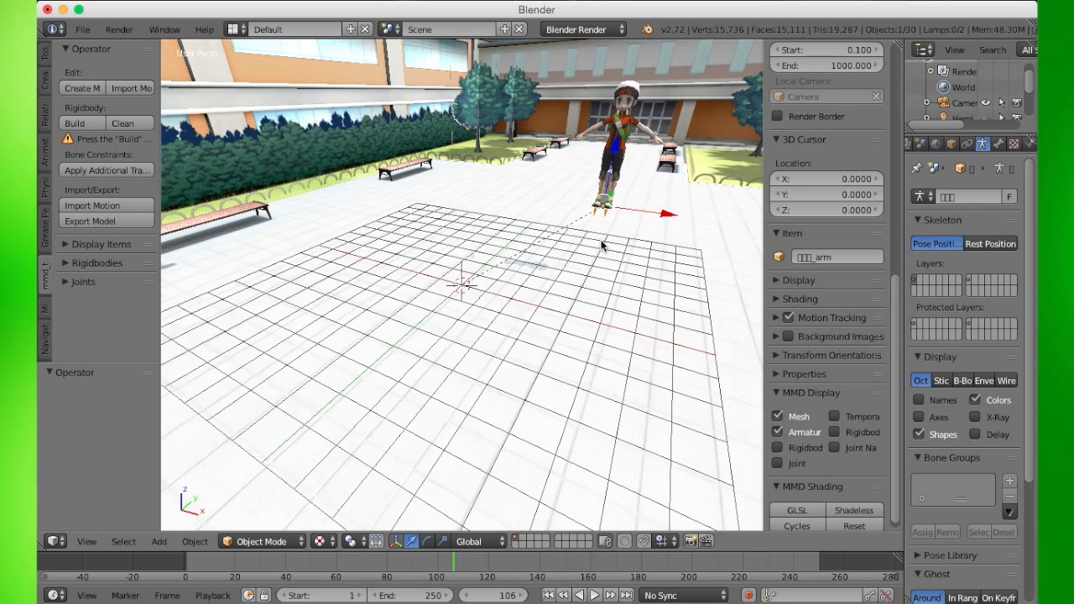
key("ctrl+z")
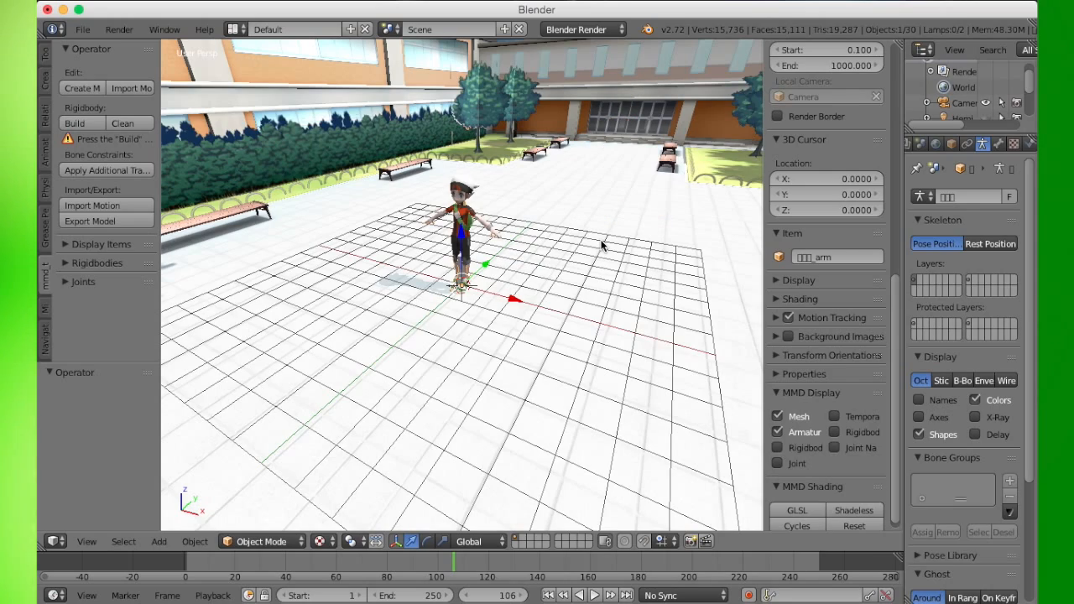
- Enter edit mode on the character armature, select the bone between the legs and disconnect it from its parent
middle_click_drag(544, 243, 608, 239)
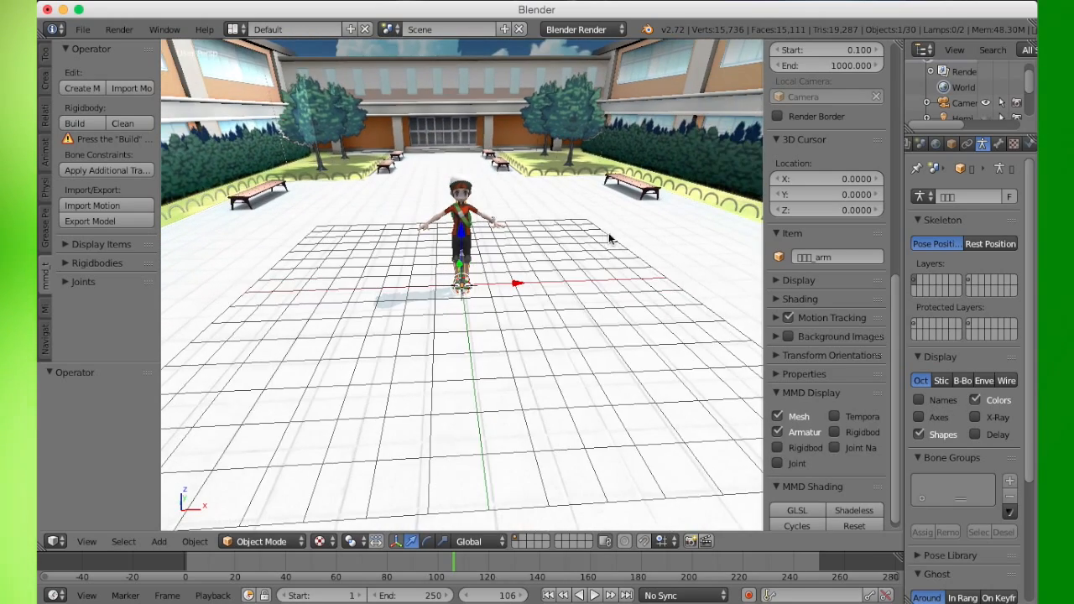
scroll(543, 237, "up", 10)
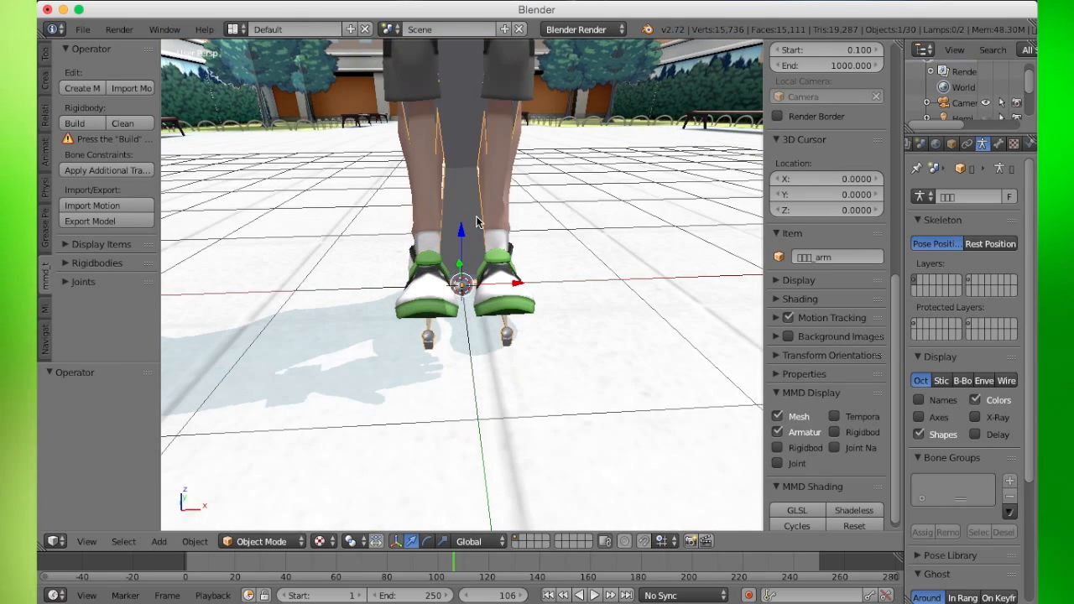
middle_click_drag(514, 277, 530, 297)
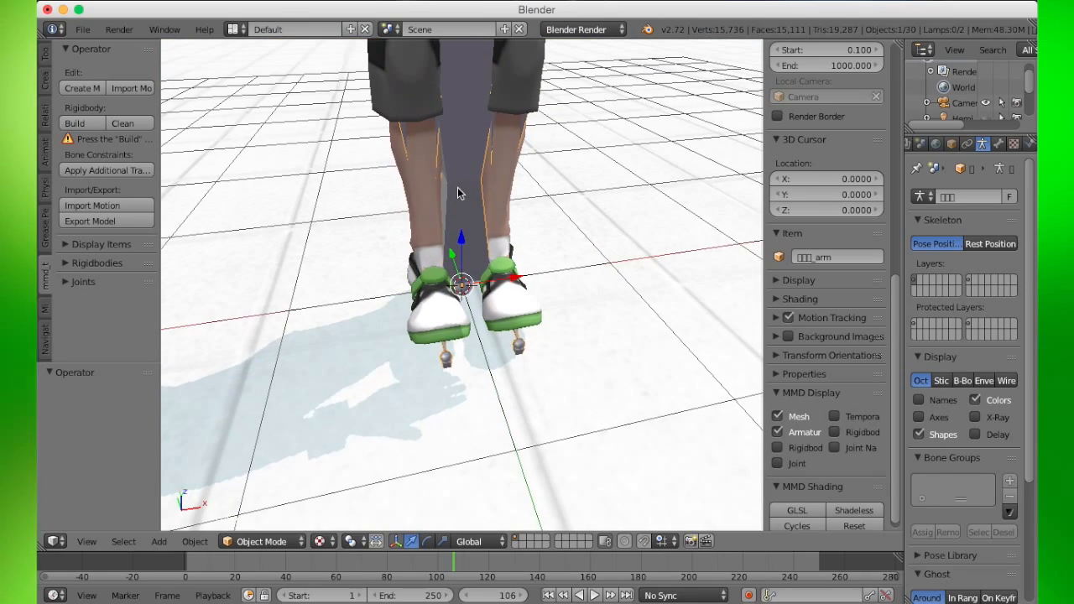
middle_click_drag(491, 231, 322, 222)
middle_click_drag(472, 240, 725, 309)
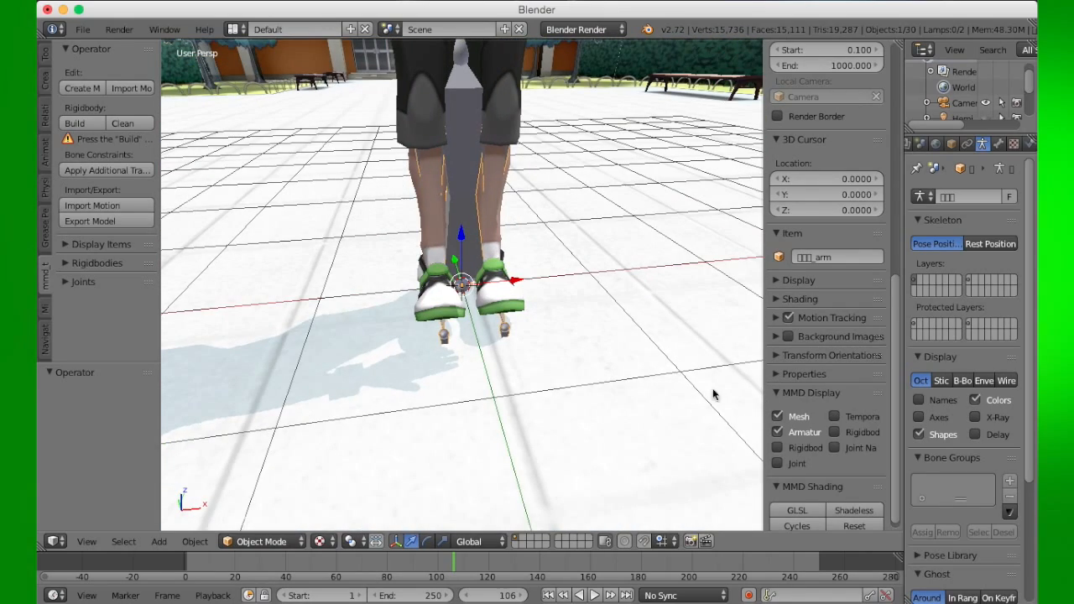
middle_click_drag(479, 311, 448, 317)
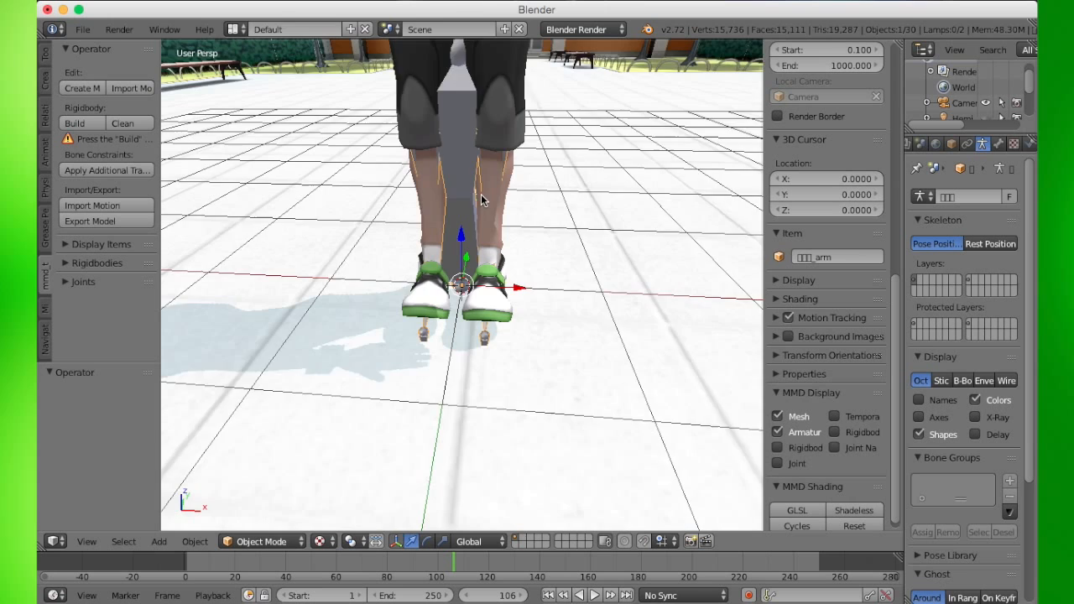
scroll(481, 202, "up", 2)
scroll(482, 204, "down", 2)
scroll(510, 256, "up", 2, "shift")
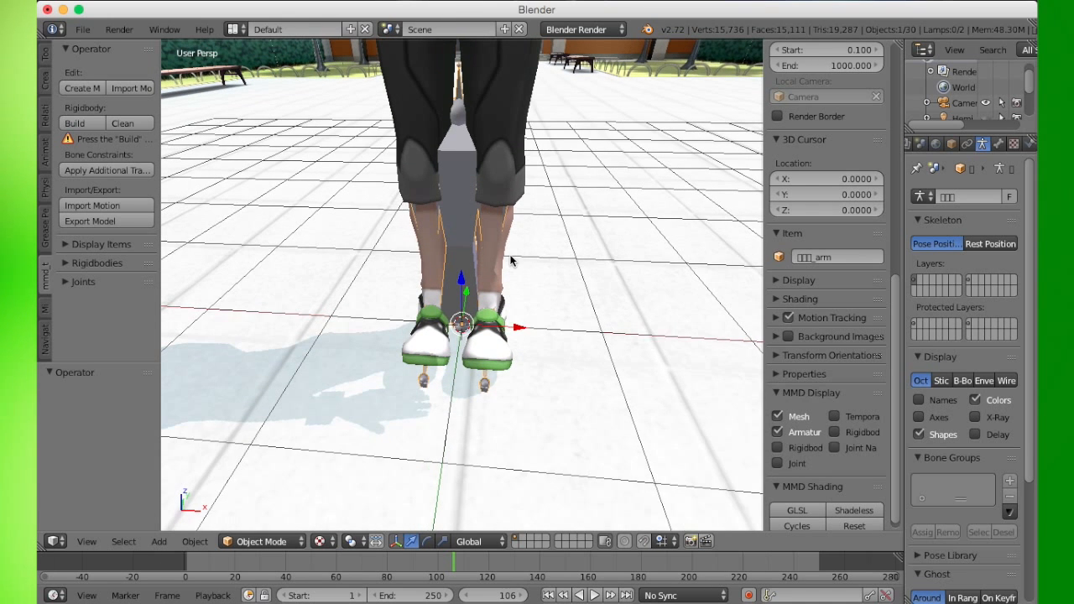
scroll(510, 261, "up", 2, "shift")
key("Tab")
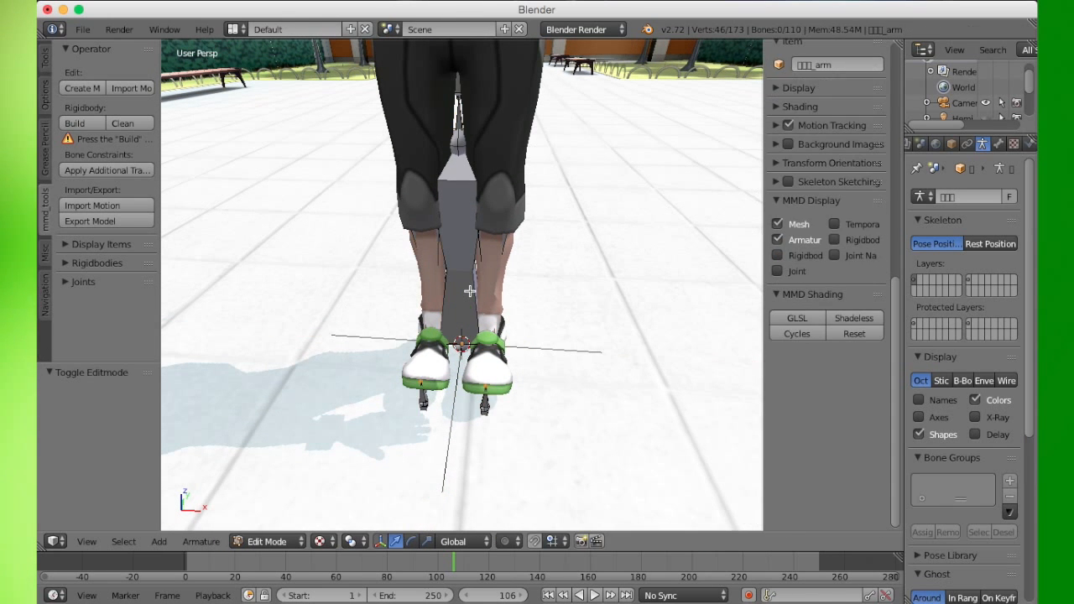
right_click(469, 290)
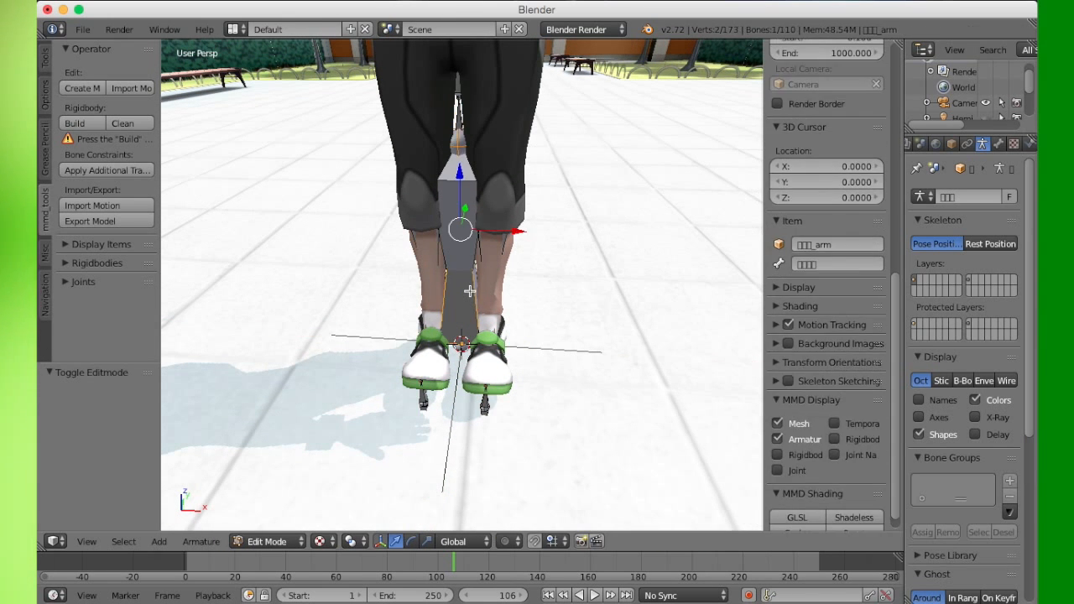
right_click(477, 188)
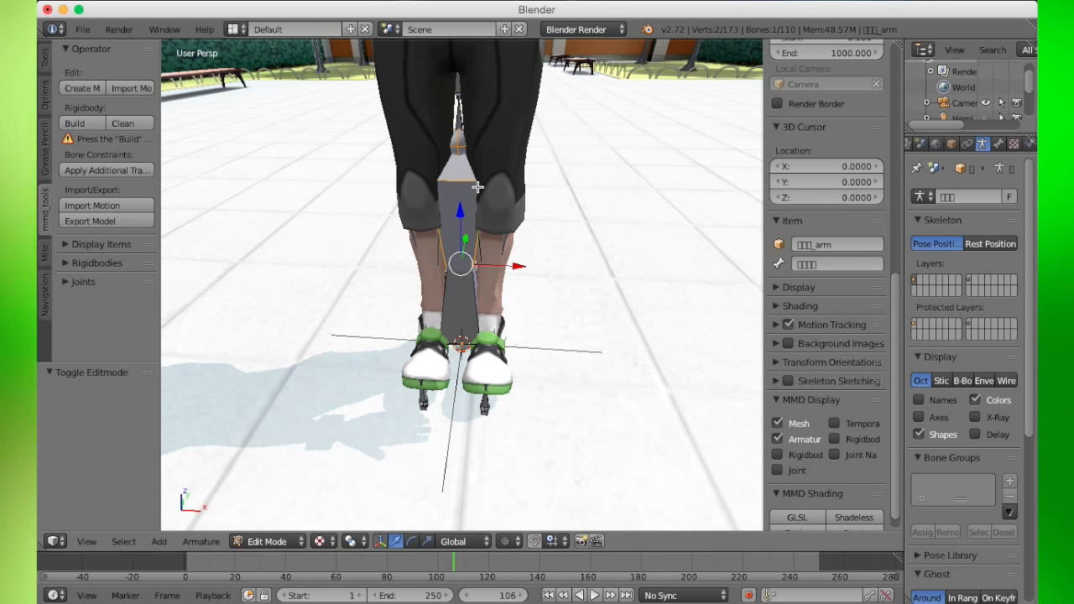
key("alt+p")
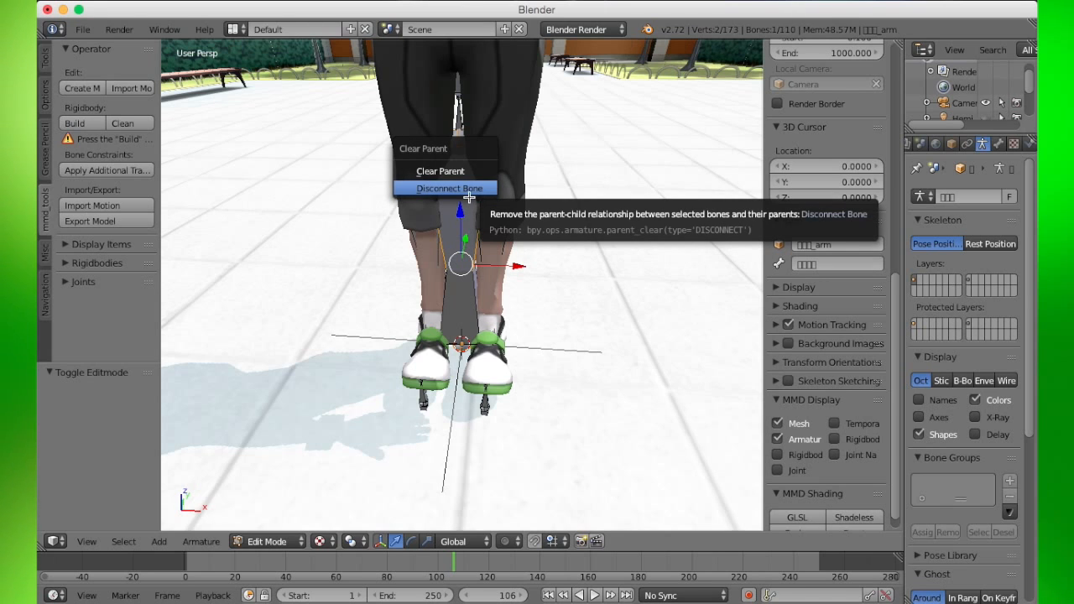
left_click(469, 189)
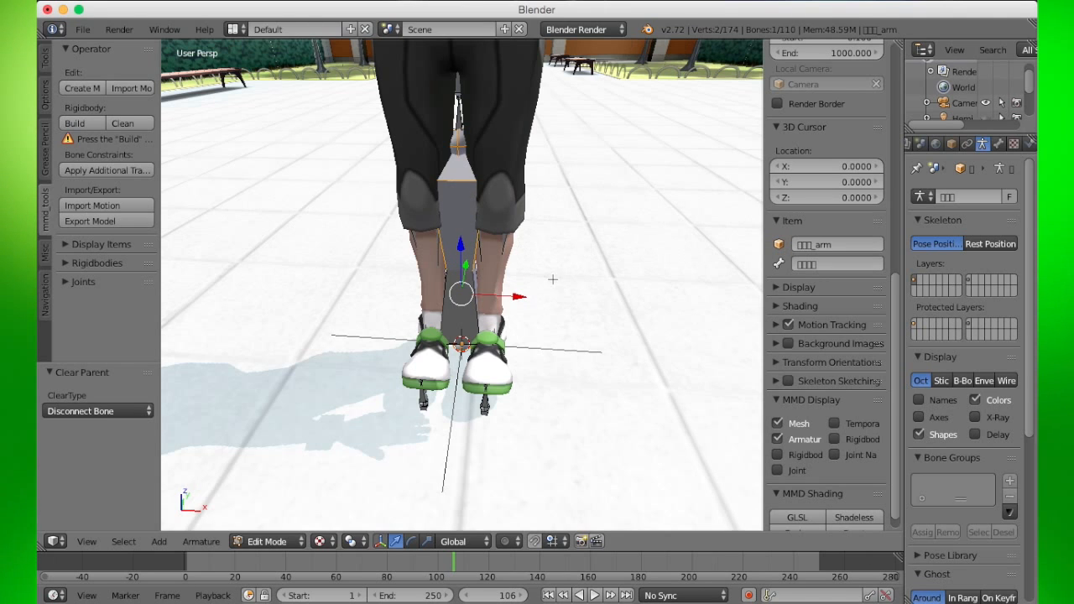
- Zoom in on the character's feet and switch the viewport to wireframe display
middle_click_drag(510, 327, 452, 320)
scroll(452, 324, "up", 4)
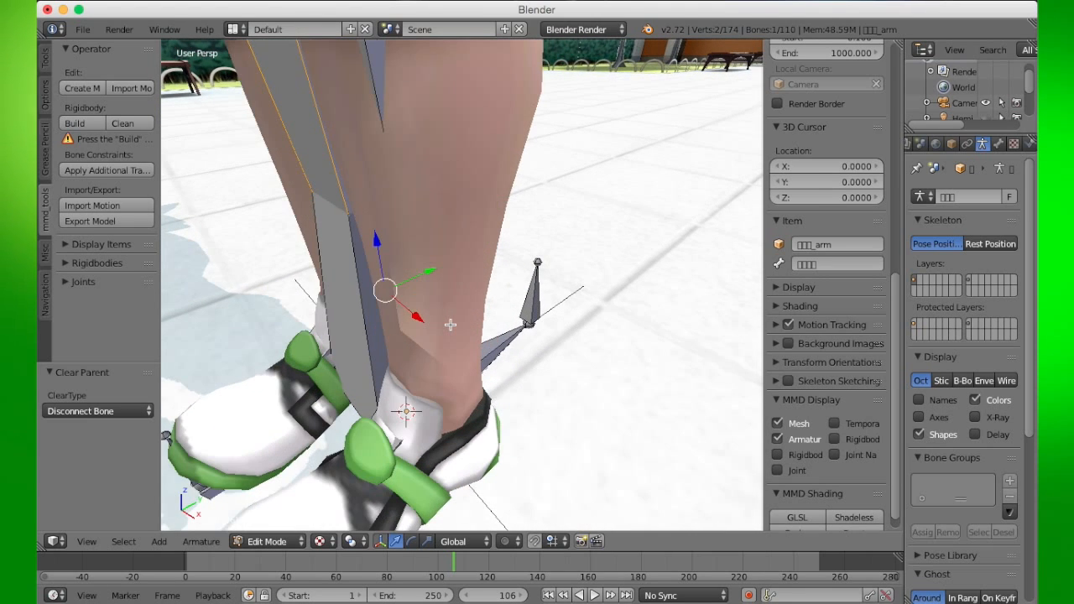
scroll(450, 325, "down", 8, "shift")
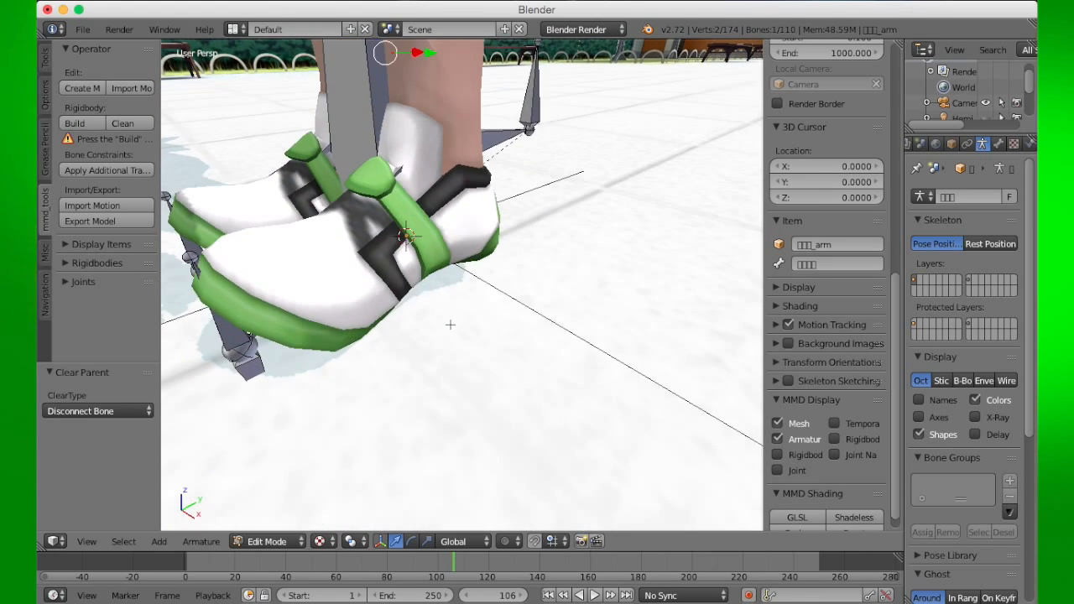
key("z")
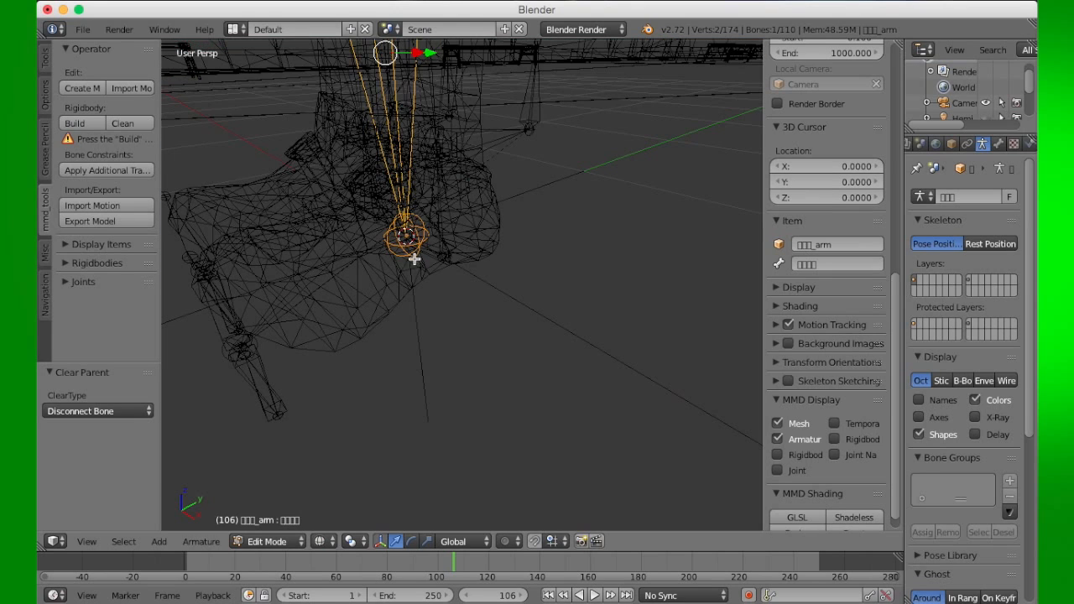
- Select both foot bones of the character armature and disconnect them from their parent bones
right_click(438, 237)
middle_click_drag(494, 285, 246, 323)
right_click(386, 241)
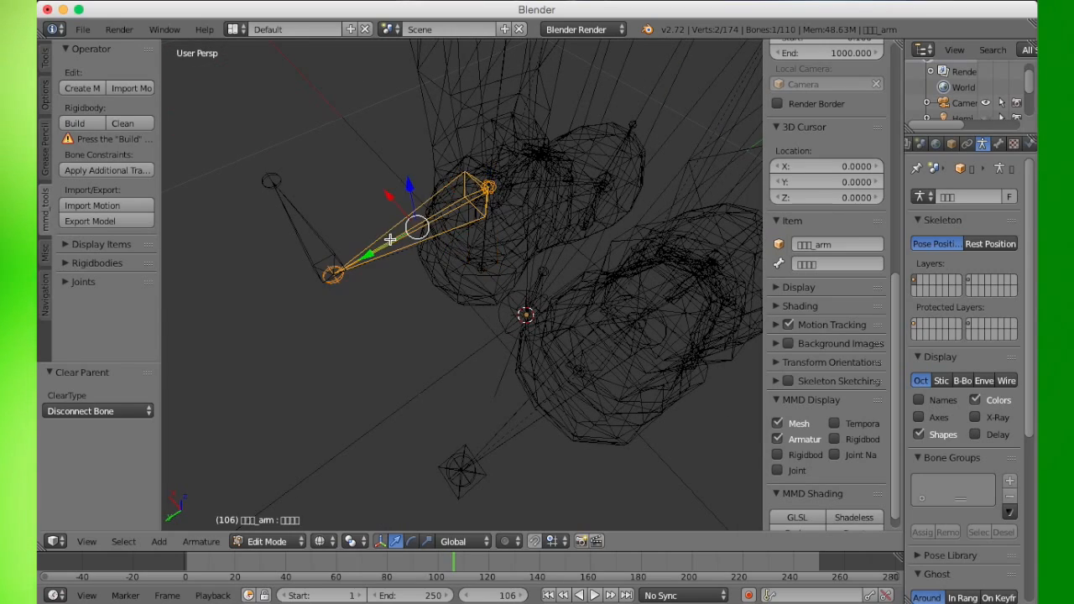
right_click(553, 417, "shift")
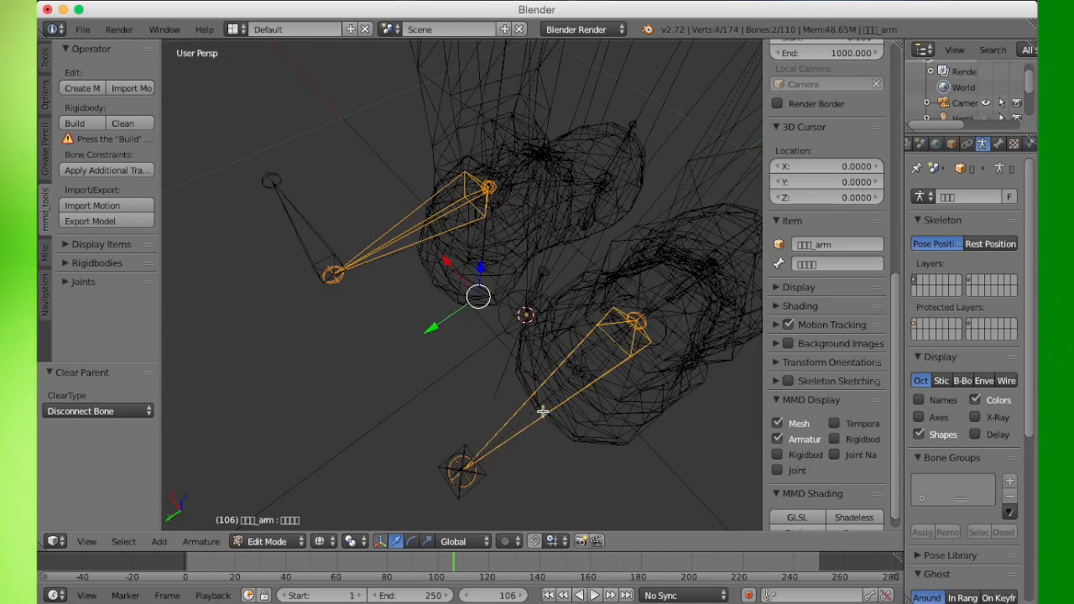
middle_click_drag(347, 372, 609, 309)
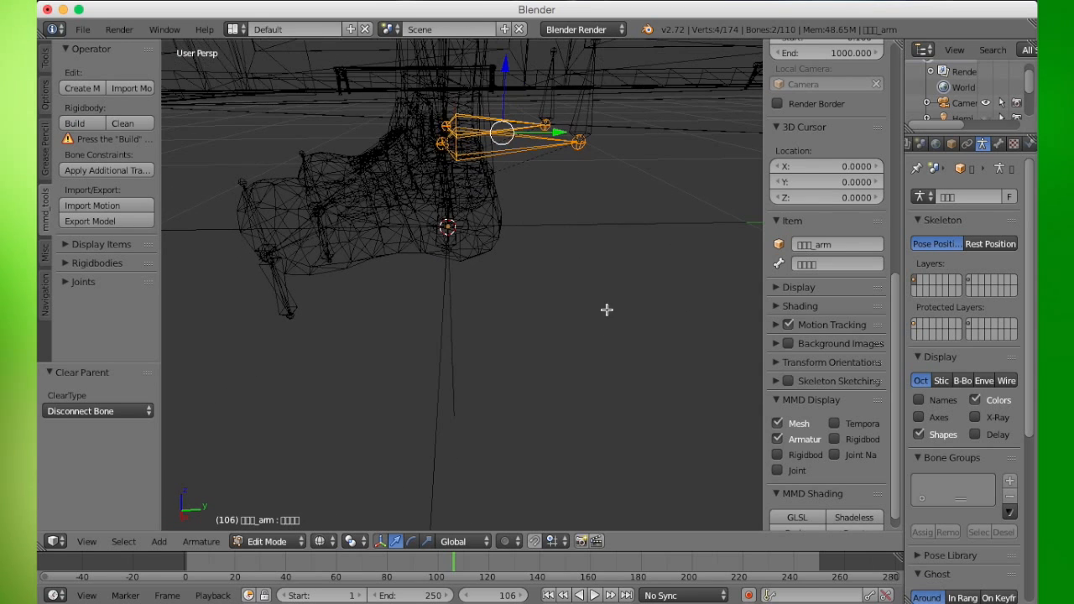
key("alt+p")
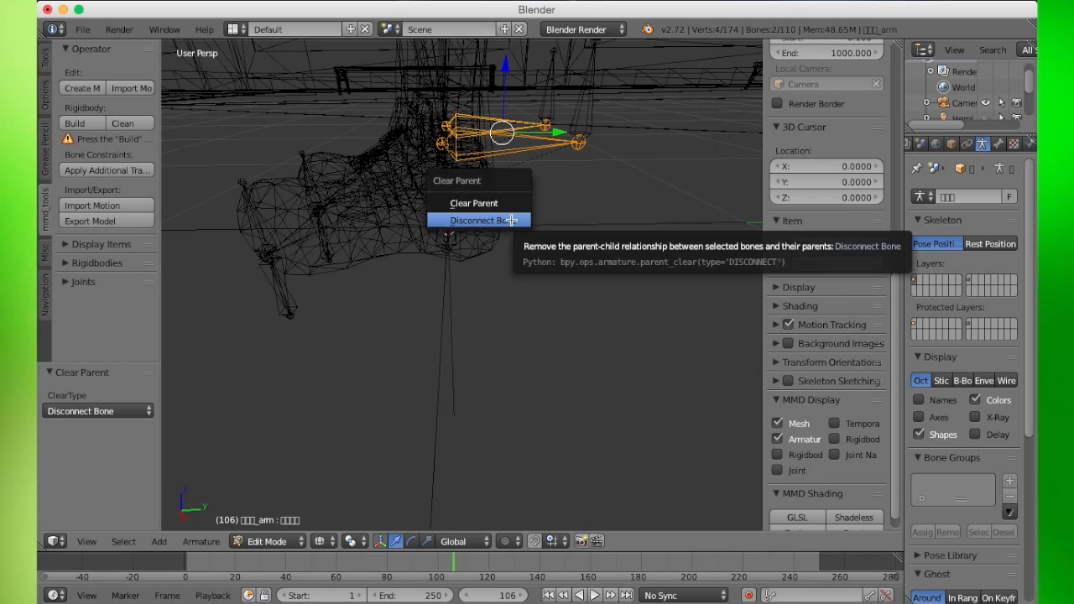
left_click(512, 204)
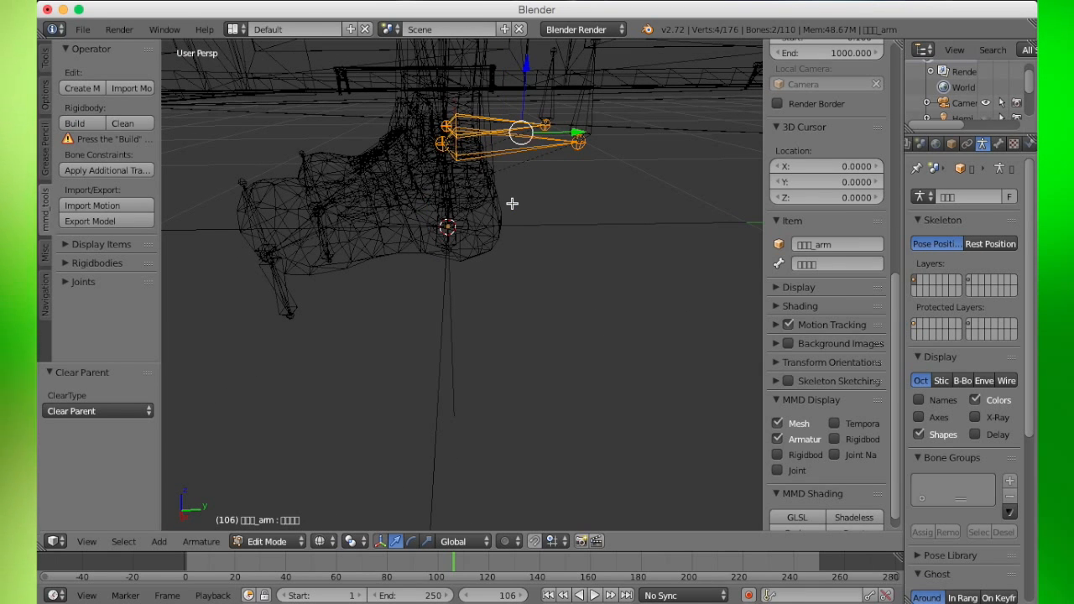
- Move the foot IK bone along the X axis and undo the move
middle_click_drag(513, 203, 544, 211)
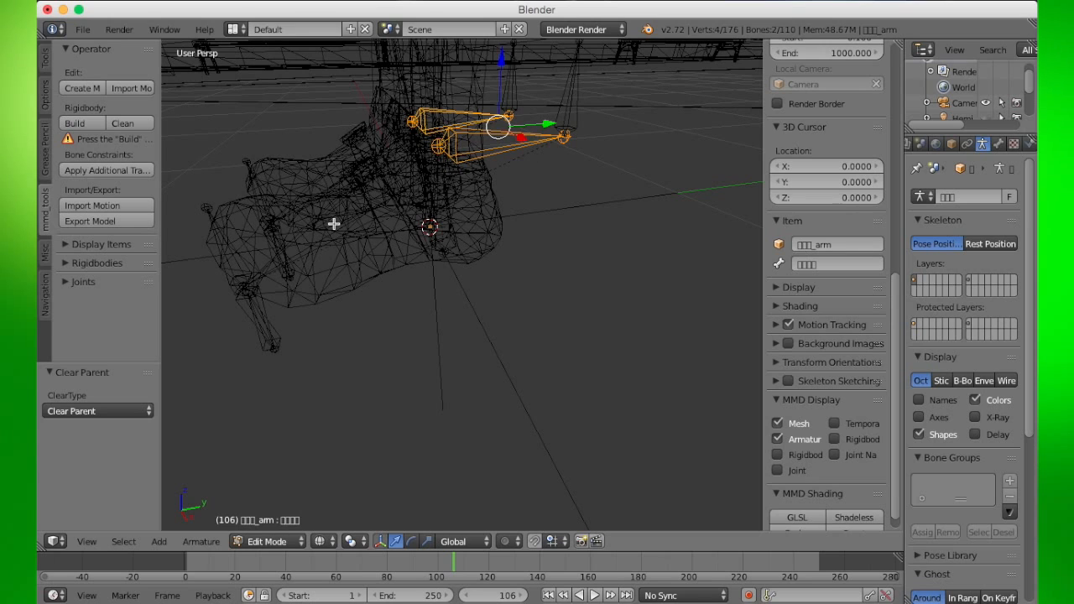
right_click(437, 223)
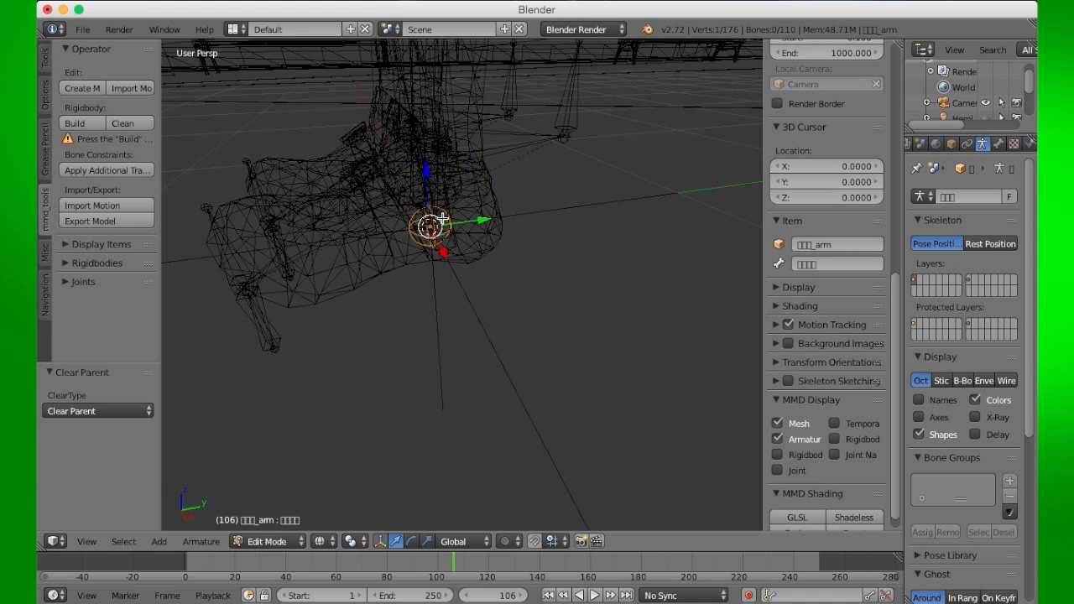
key("g")
key("x")
left_click(505, 276)
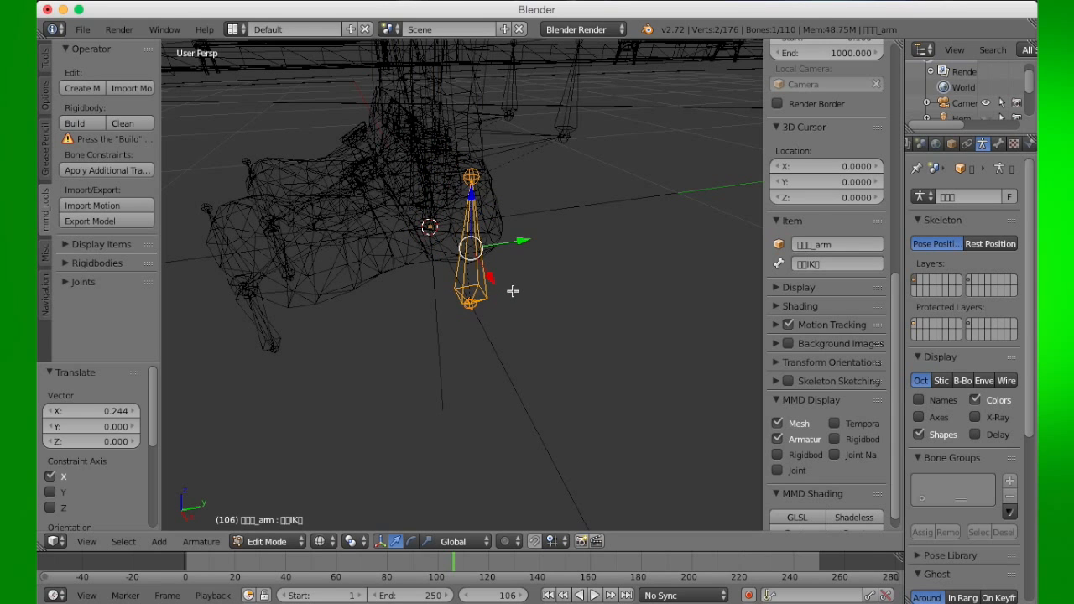
key("ctrl+z")
- Leave edit mode and return the viewport to solid display
middle_click_drag(419, 461, 552, 448)
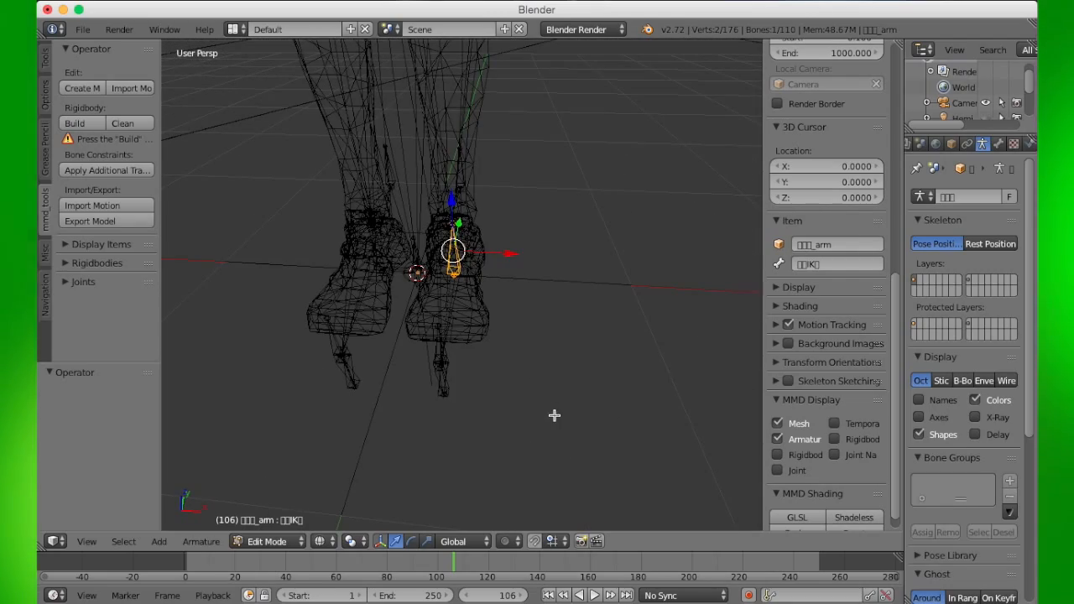
middle_click_drag(554, 403, 489, 422)
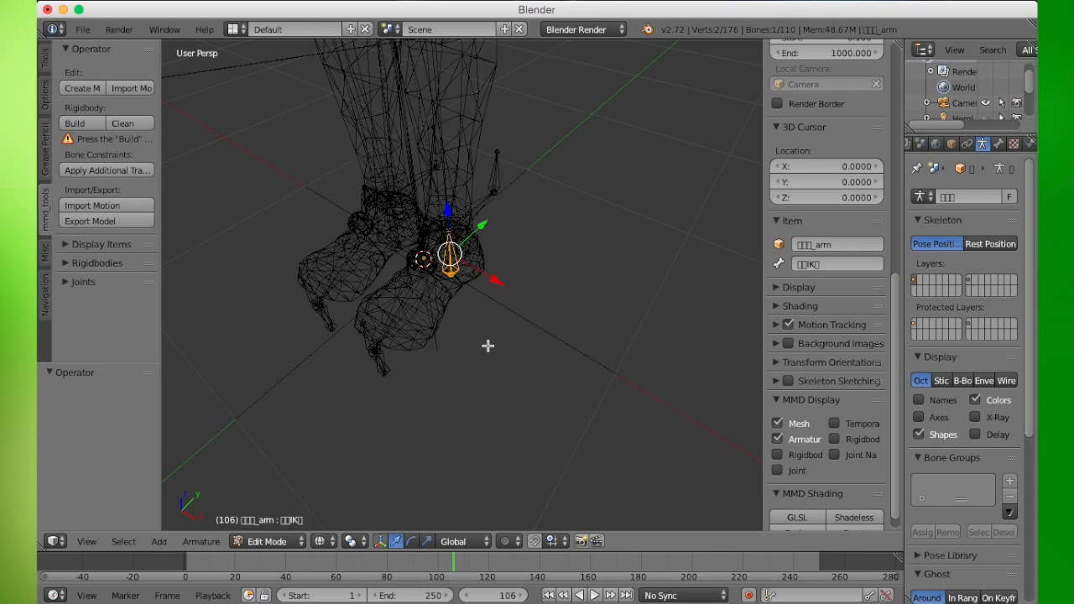
key("Tab")
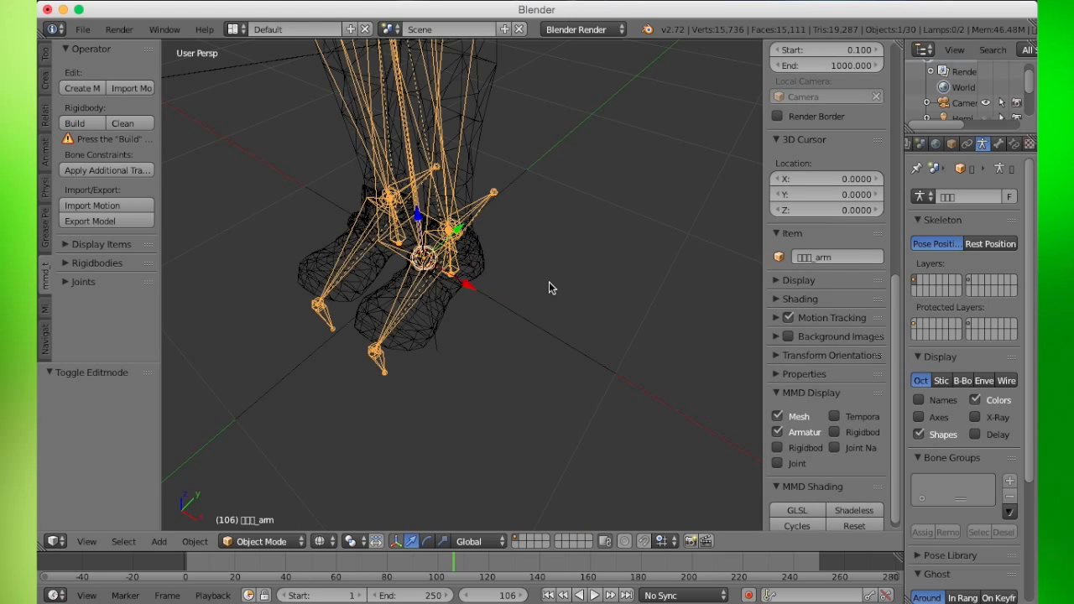
key("z")
middle_click_drag(510, 292, 564, 280)
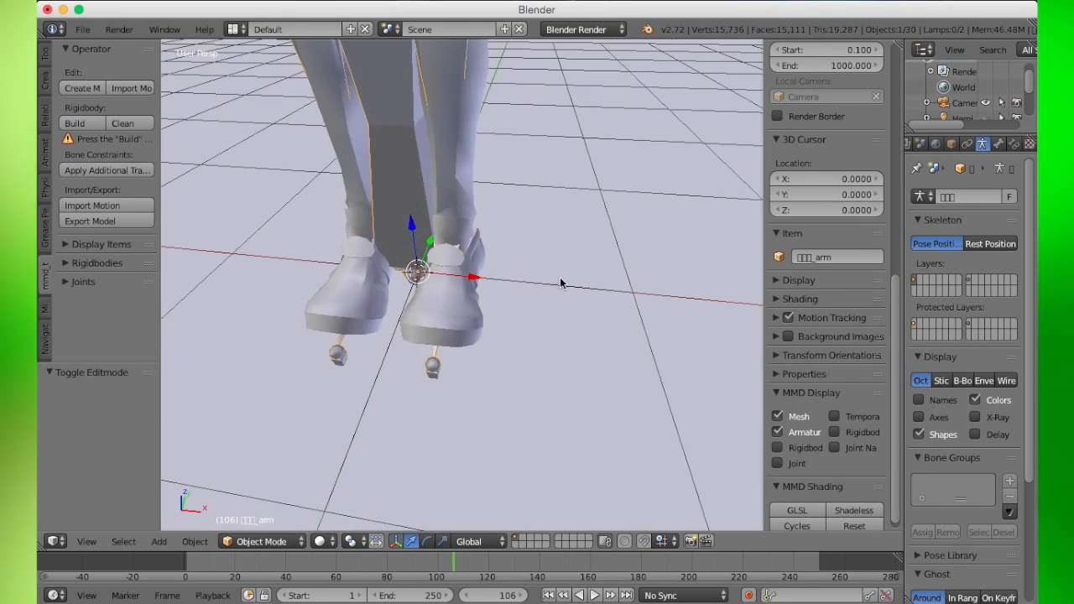
- Switch the armature into pose mode and back to object mode
left_click(285, 541)
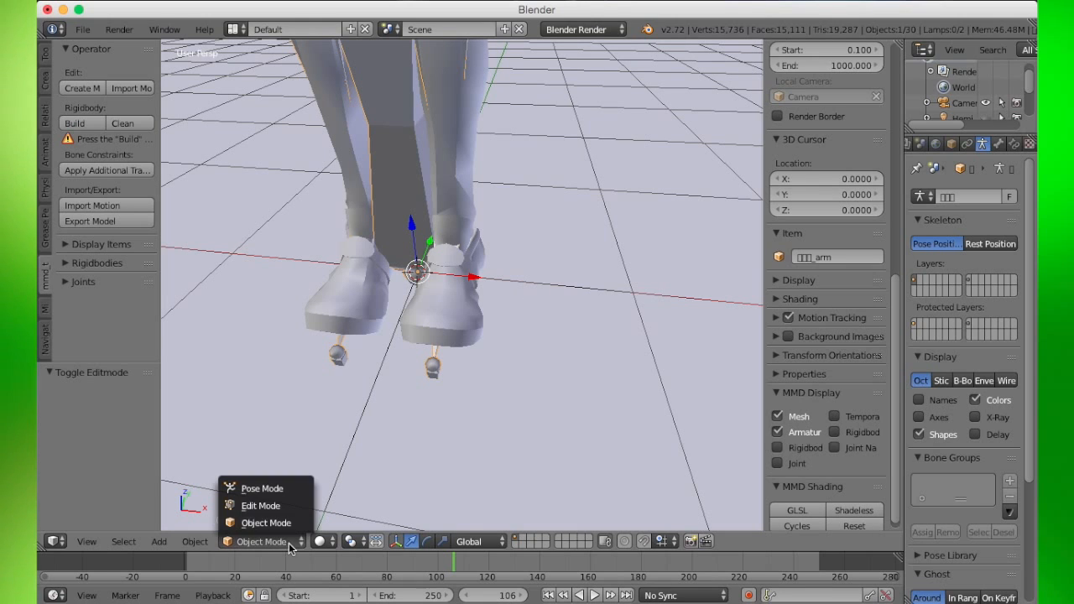
left_click(277, 489)
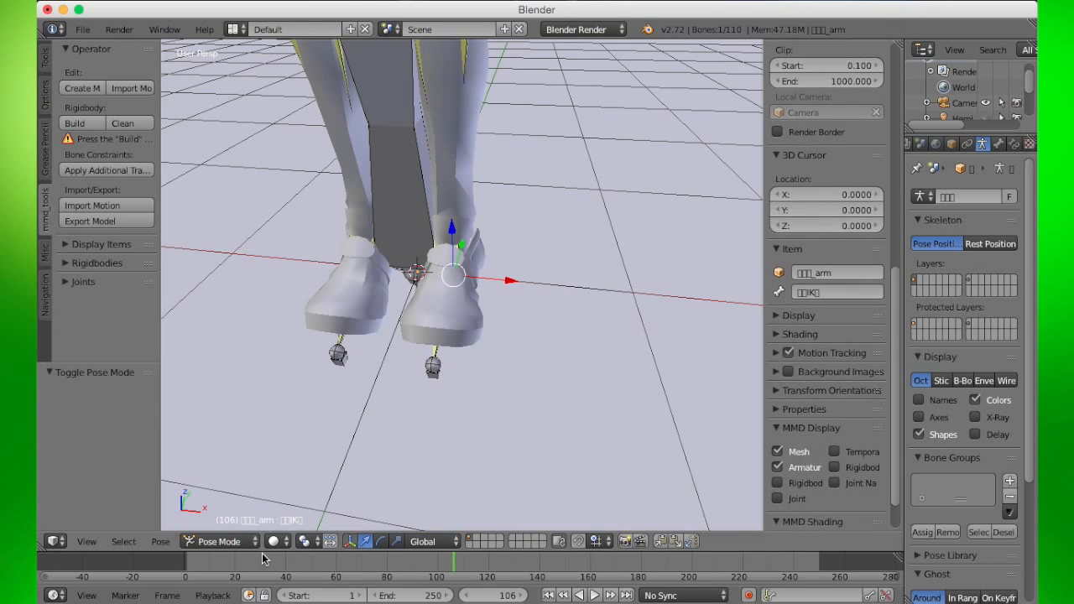
left_click(264, 540)
left_click(256, 520)
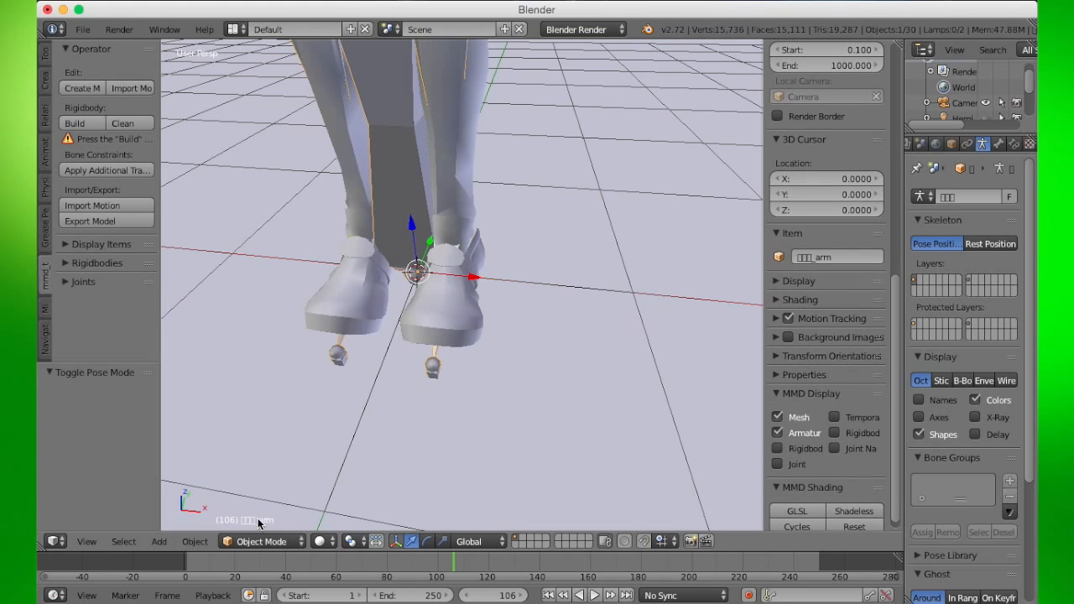
- Hide the armature in the MMD Display options and switch viewport shading to Texture
left_click(778, 432)
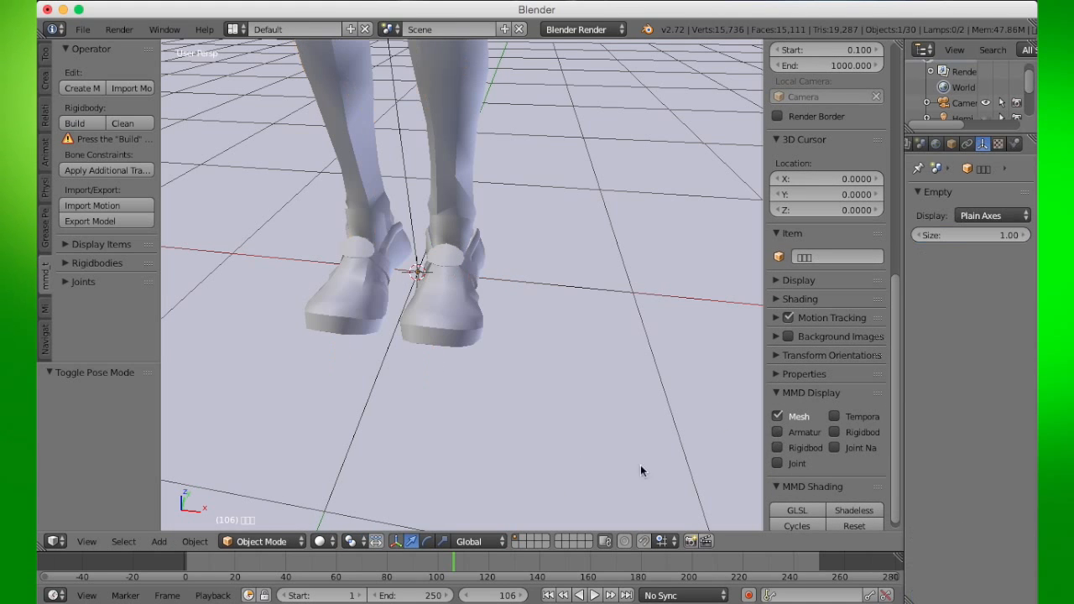
left_click(322, 542)
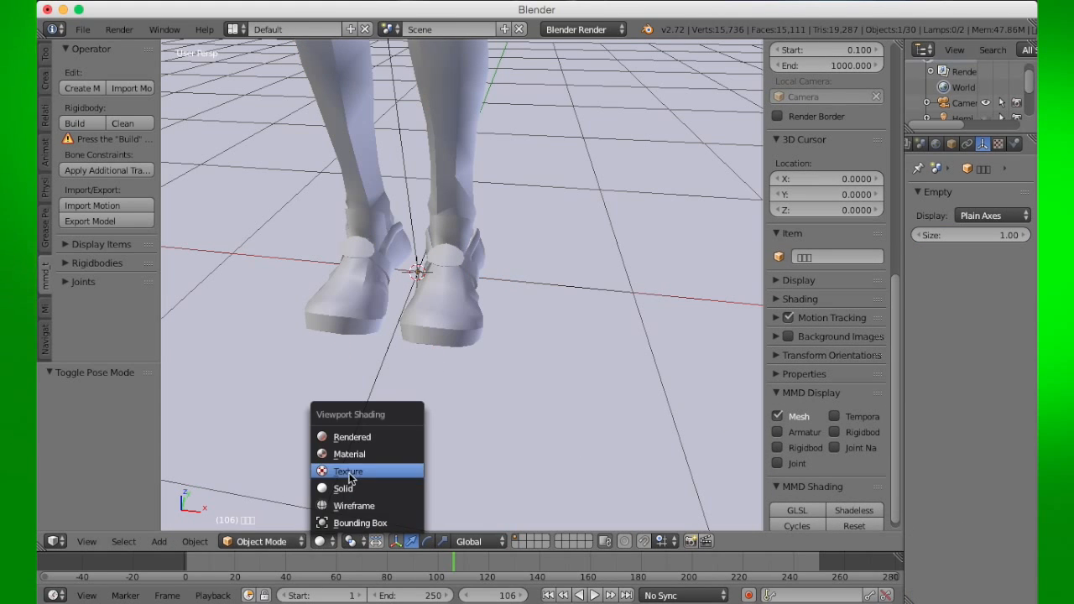
left_click(347, 472)
- Select the character mesh and turn the armature display back on
right_click(504, 421)
middle_click_drag(474, 434, 698, 406)
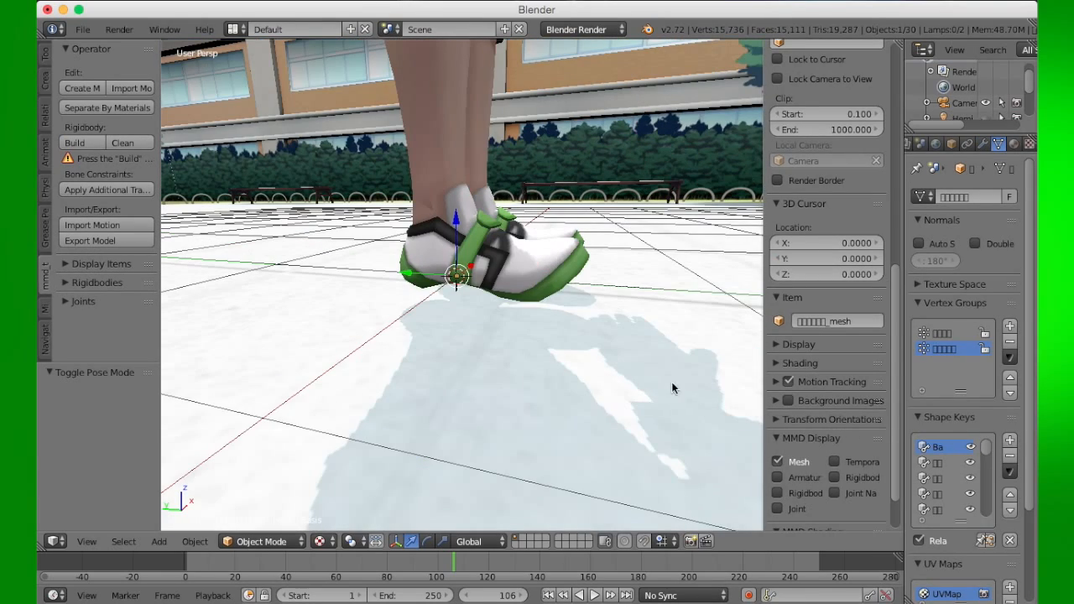
left_click(777, 478)
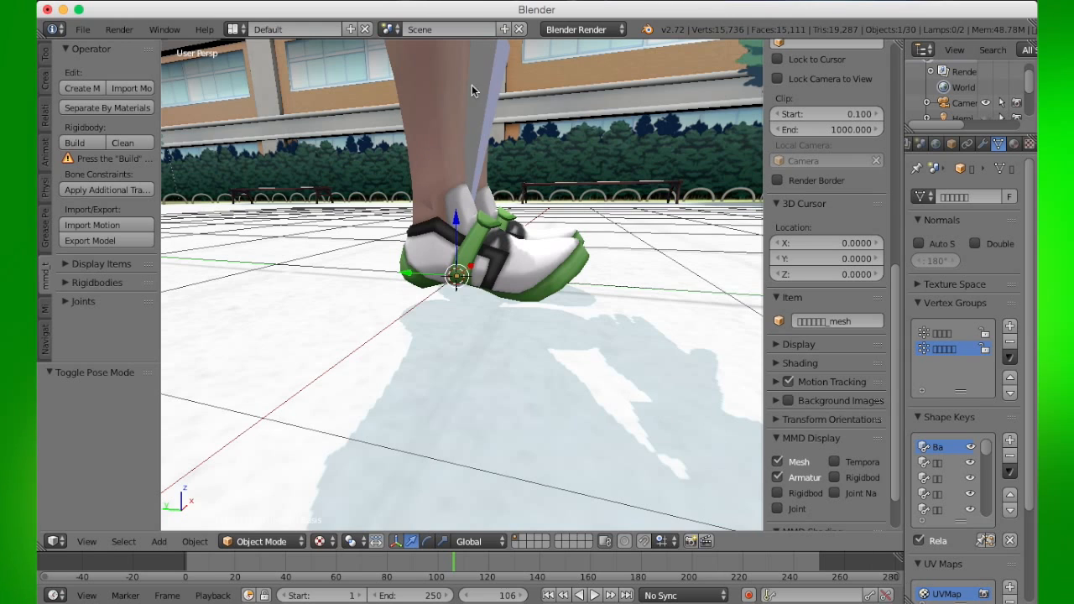
- Move the character armature up 0.08 along the Z axis
right_click(496, 89)
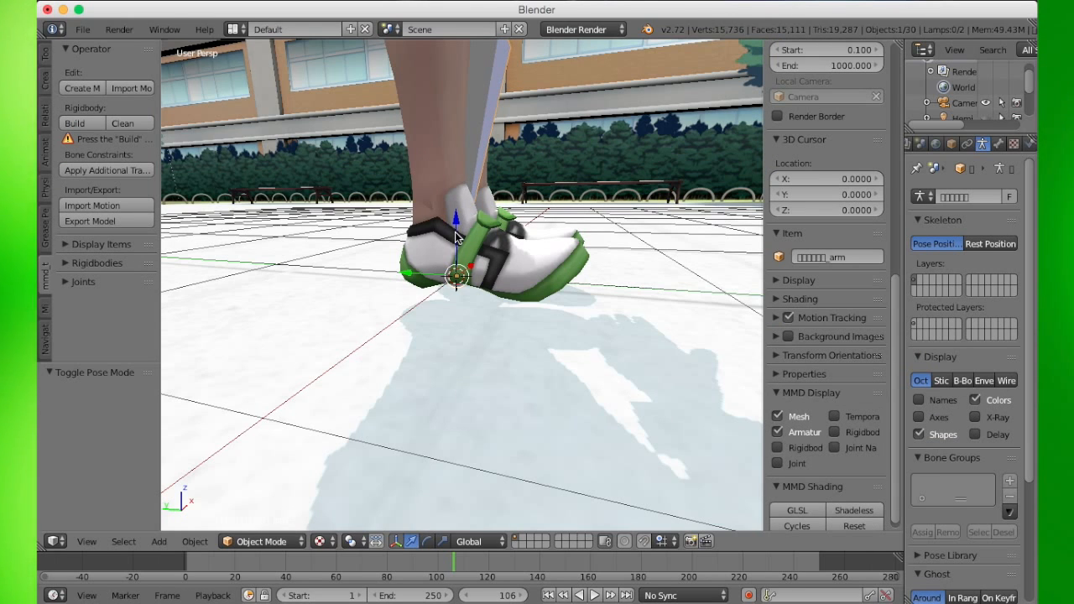
key("g")
key("z")
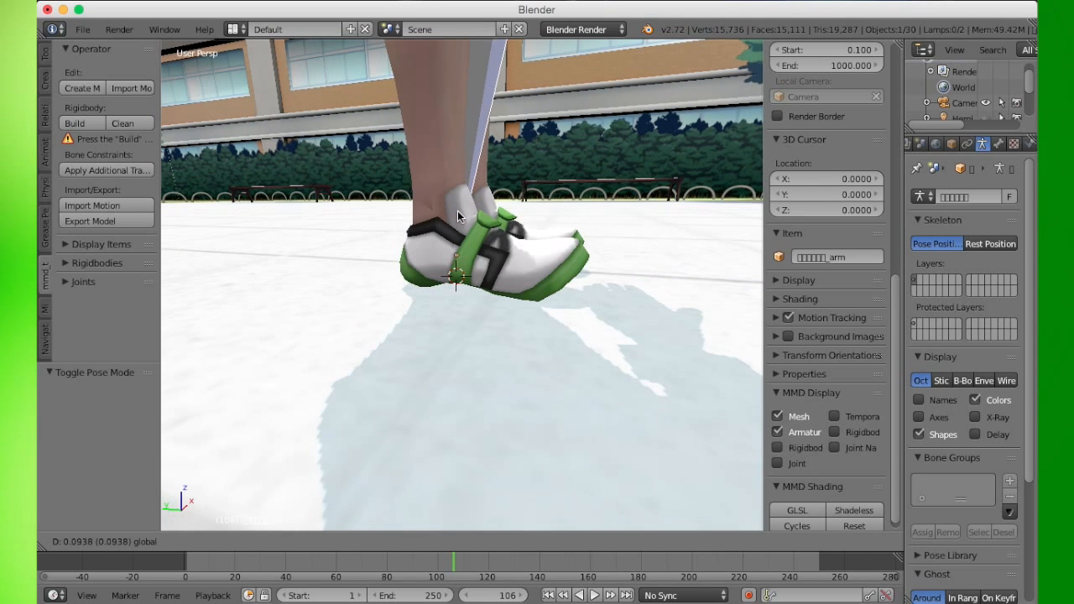
left_click(455, 237)
- Hide the armature again in the MMD Display options
middle_click_drag(456, 237, 205, 331)
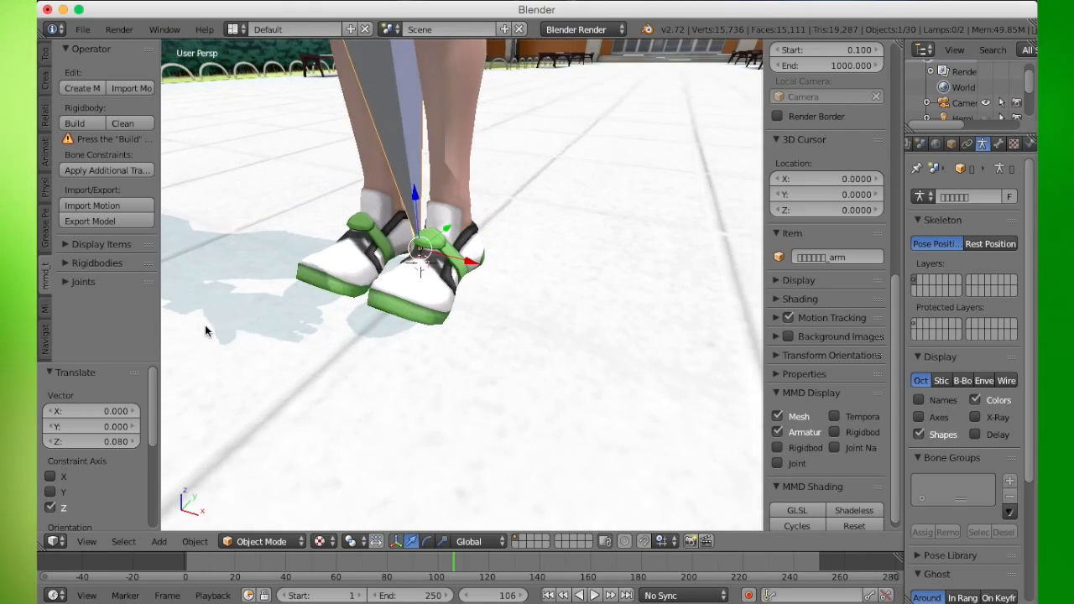
scroll(252, 317, "down", 8)
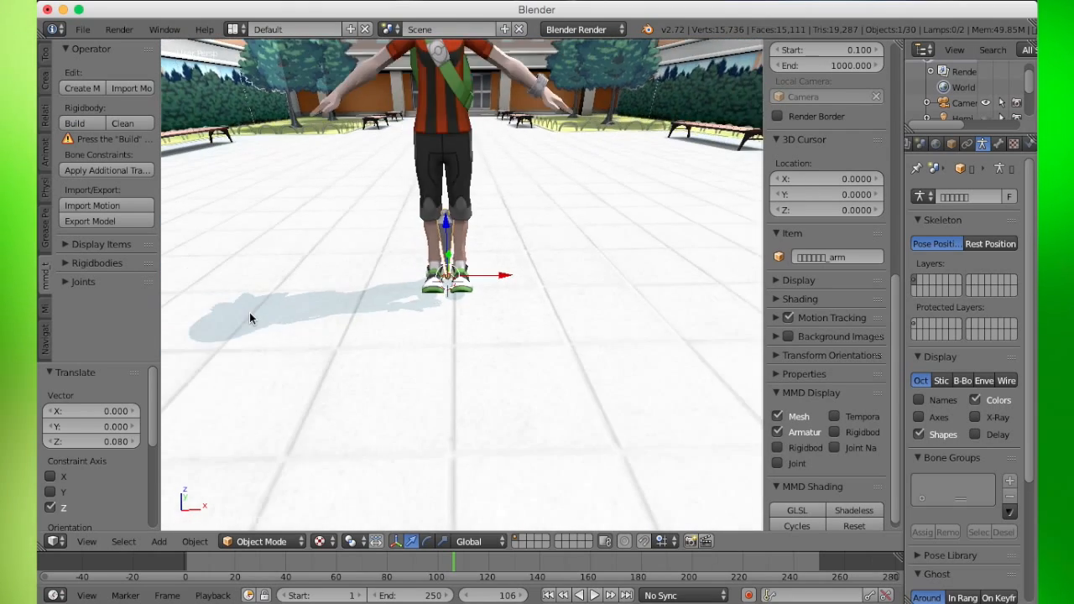
scroll(252, 315, "down", 4)
middle_click_drag(328, 333, 253, 355)
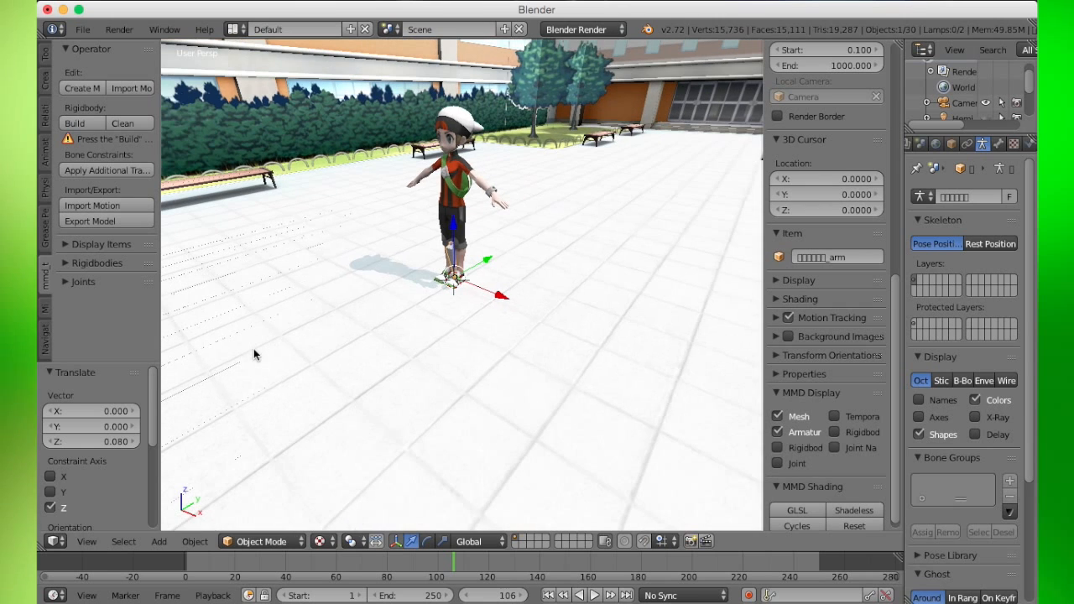
left_click(777, 432)
- Select the stage floor mesh and hide it in the MMD Display options
mouse_move(537, 361)
middle_mouse_down()
mouse_move(509, 360)
mouse_move(517, 370)
middle_mouse_up()
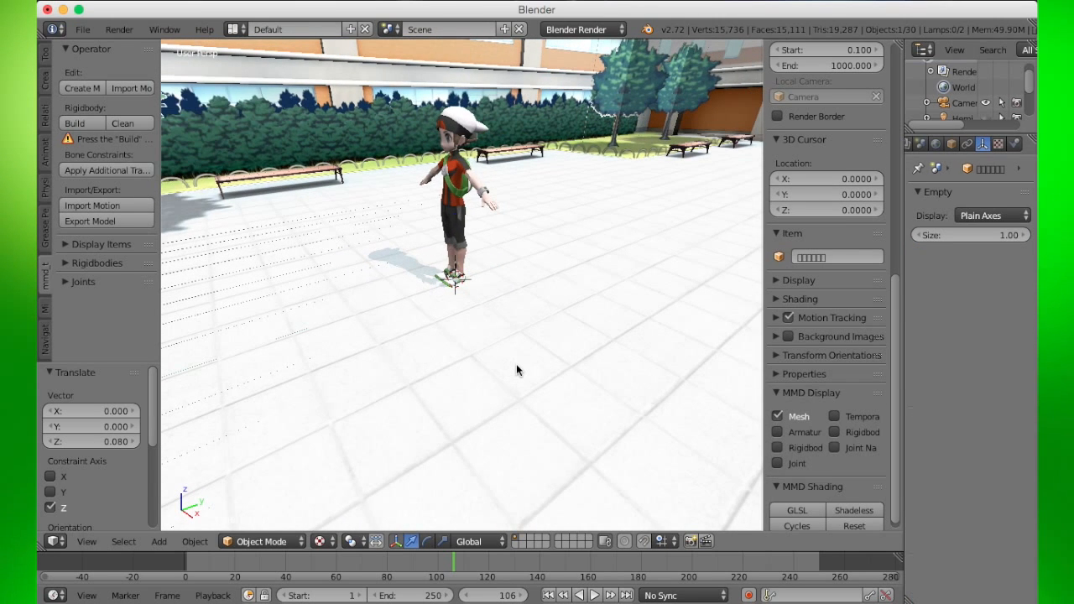
right_click(517, 370)
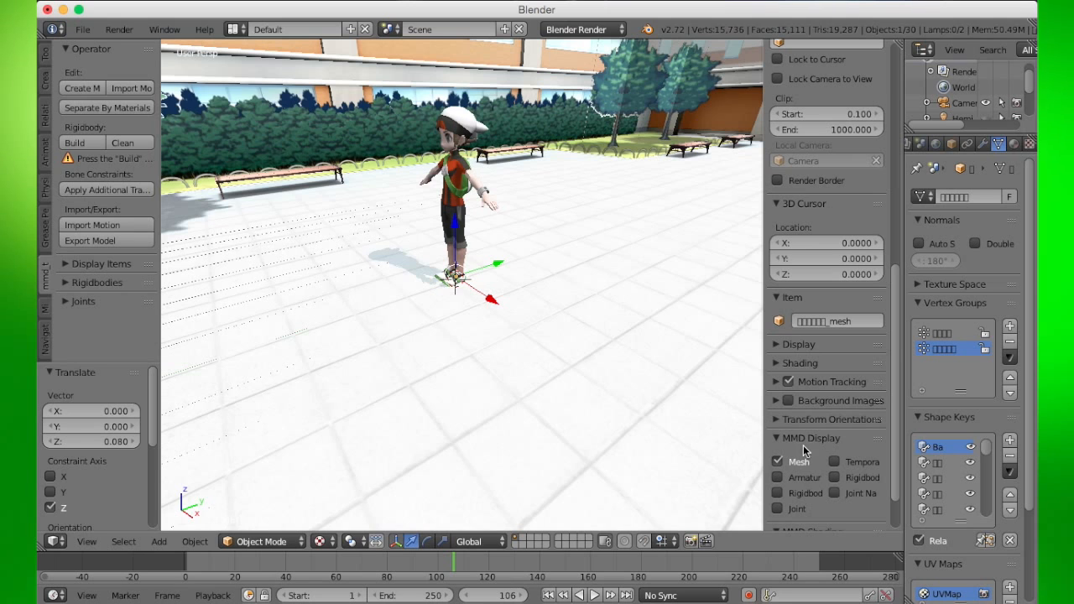
left_click(777, 462)
- Import the stage .pmd model from the I won't say I'm in Love stage folder
middle_click_drag(468, 256, 213, 228)
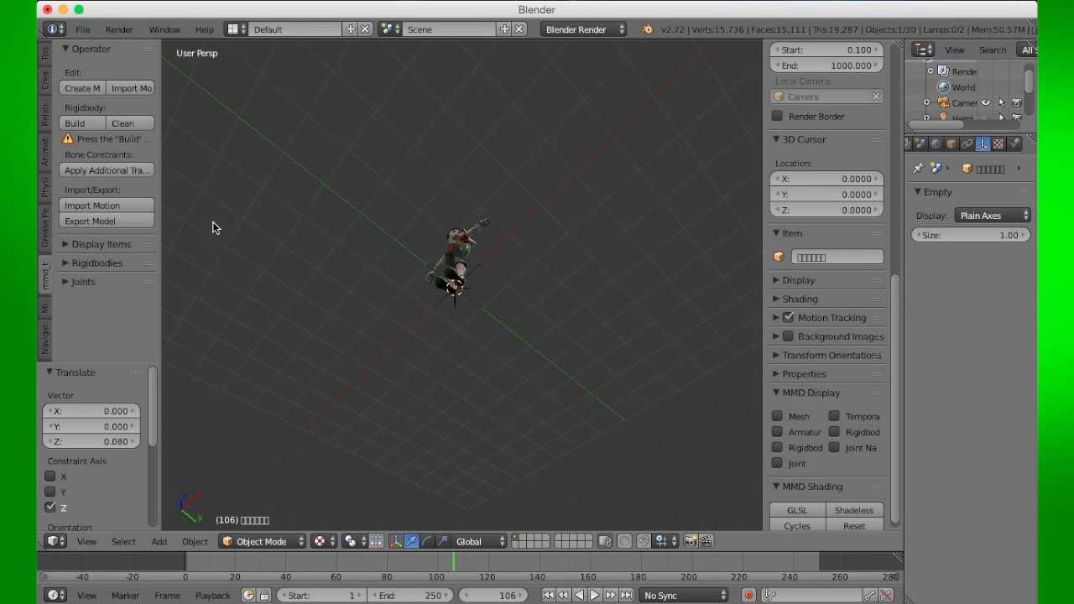
middle_click_drag(428, 225, 445, 386)
left_click(124, 88)
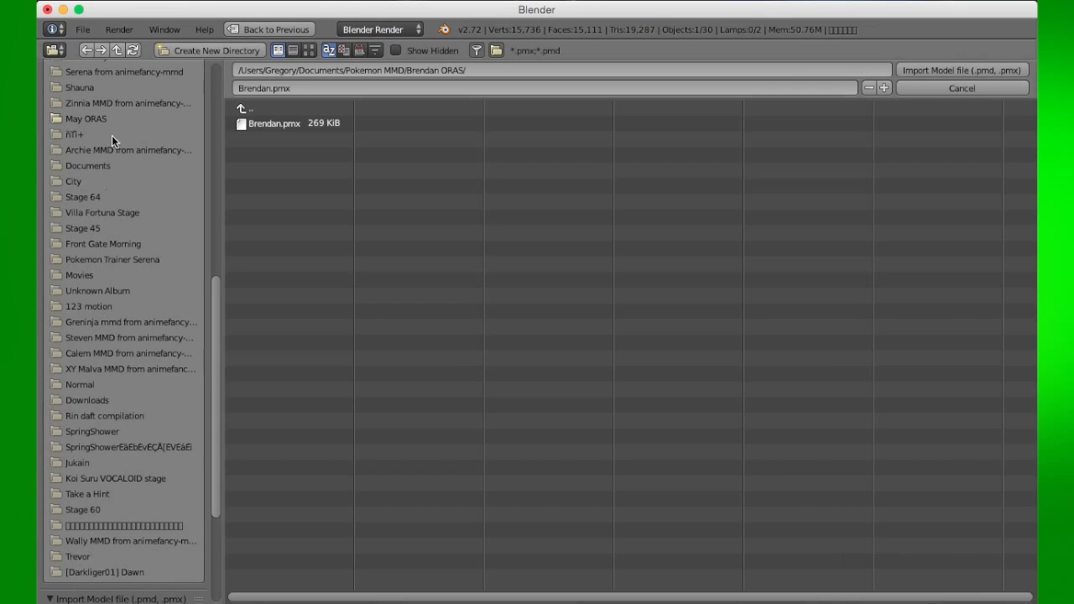
scroll(113, 416, "up", 6)
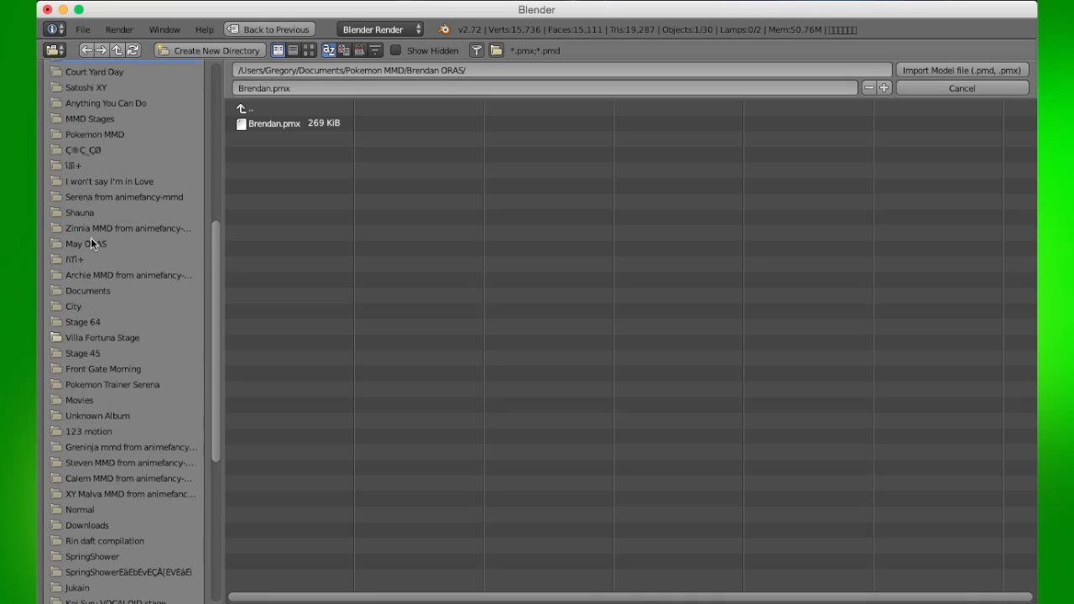
left_click(91, 228)
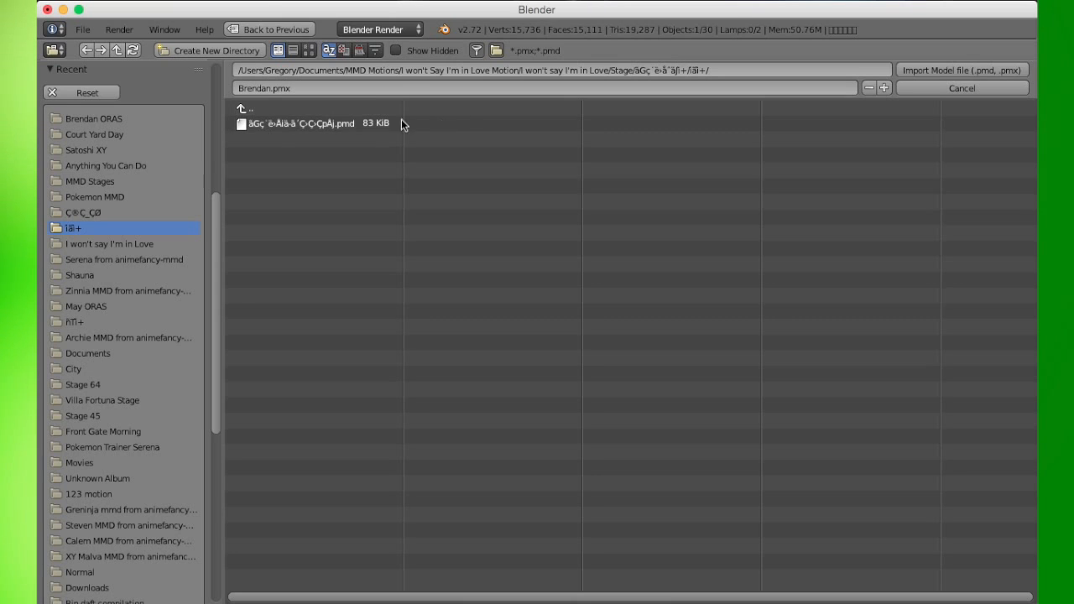
left_click(347, 126)
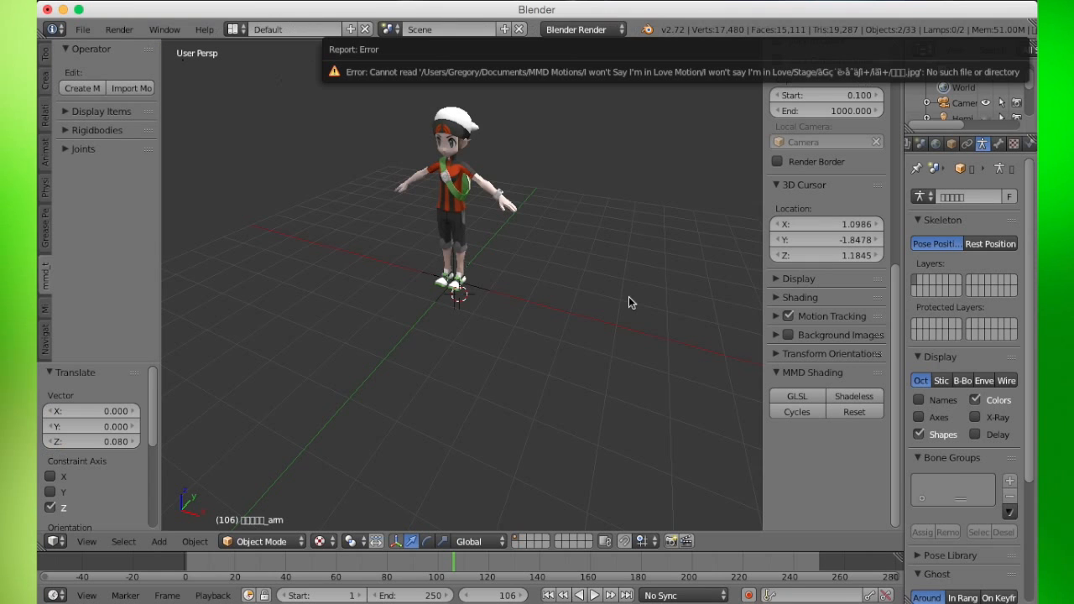
middle_click_drag(428, 333, 270, 299)
scroll(271, 300, "down", 9)
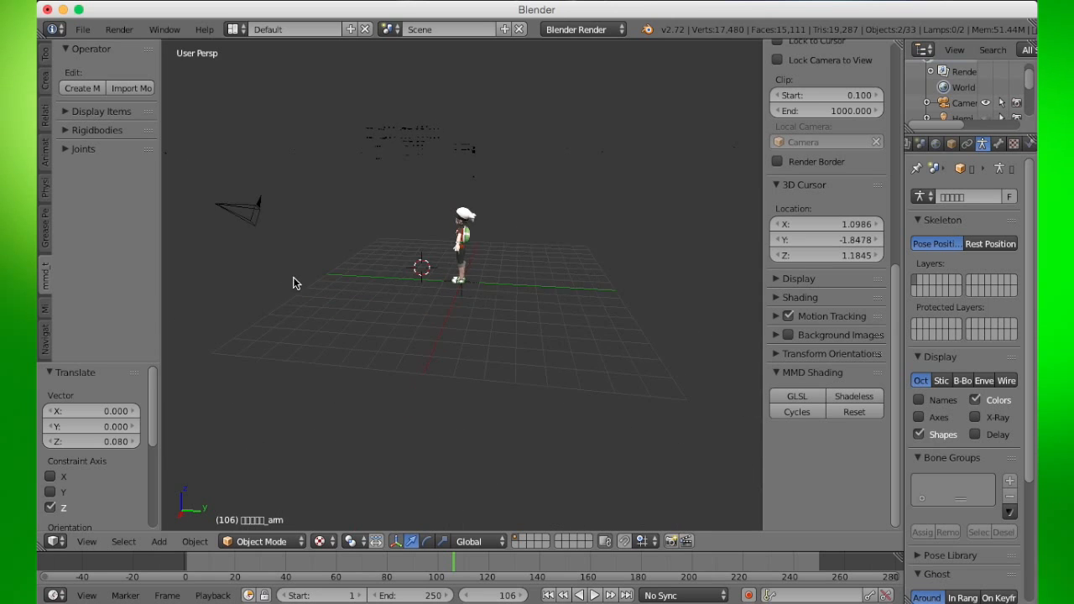
middle_click_drag(339, 323, 423, 305)
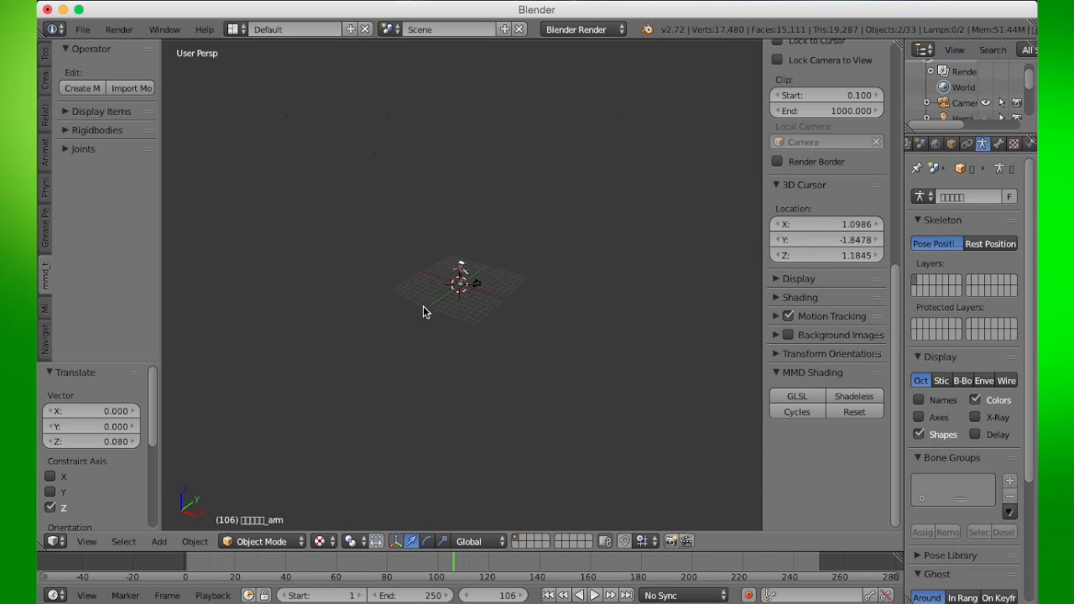
middle_click_drag(352, 318, 245, 309)
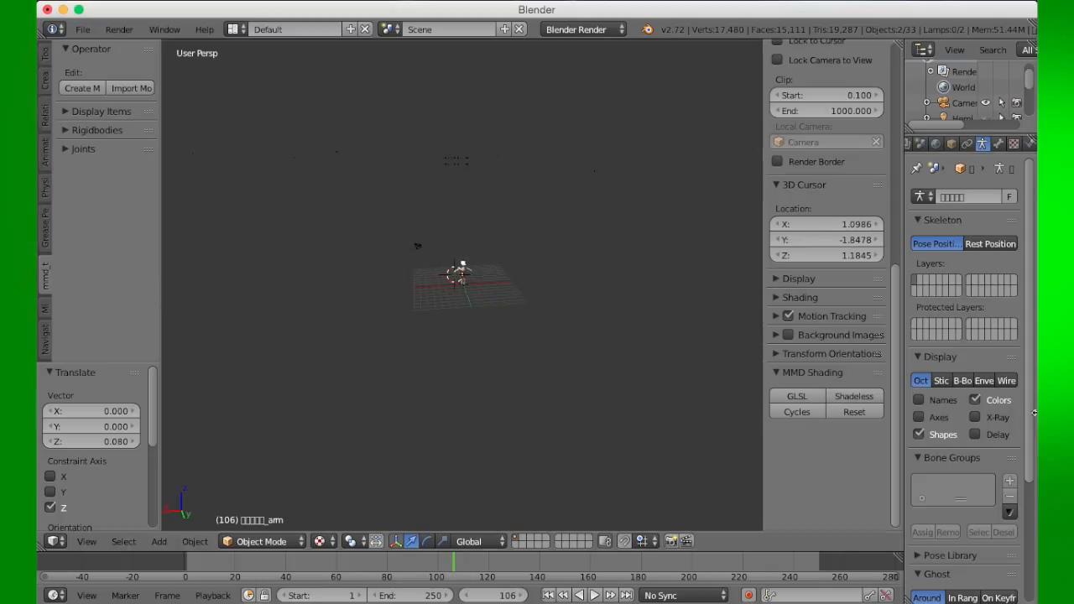
middle_click_drag(411, 277, 455, 287)
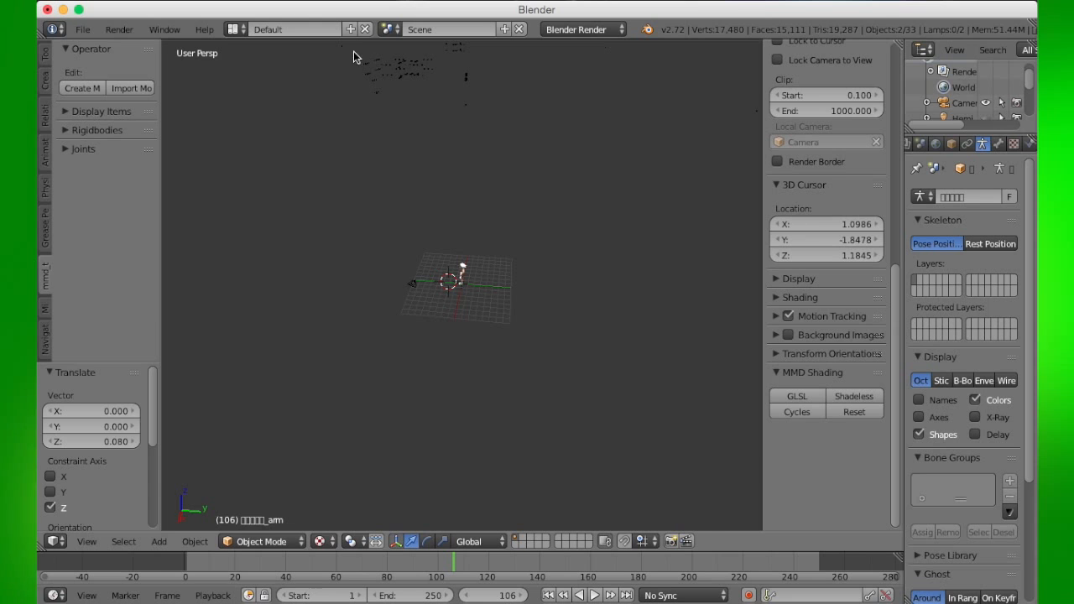
- Select the imported stage model, toggle Edit Mode on and off, and remove it from the scene
right_click(375, 76)
key("Tab")
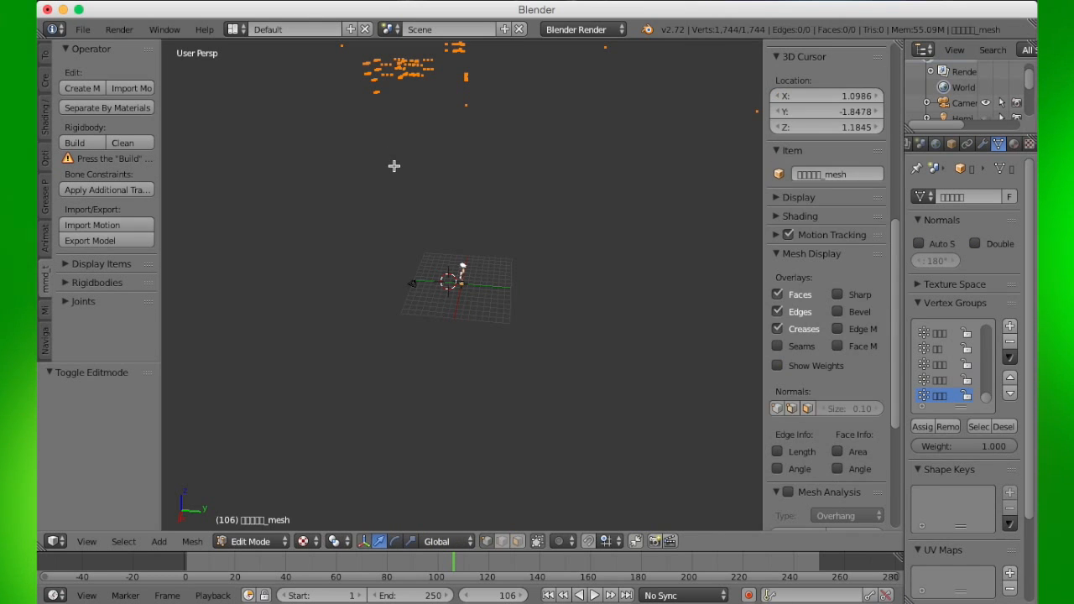
key("Tab")
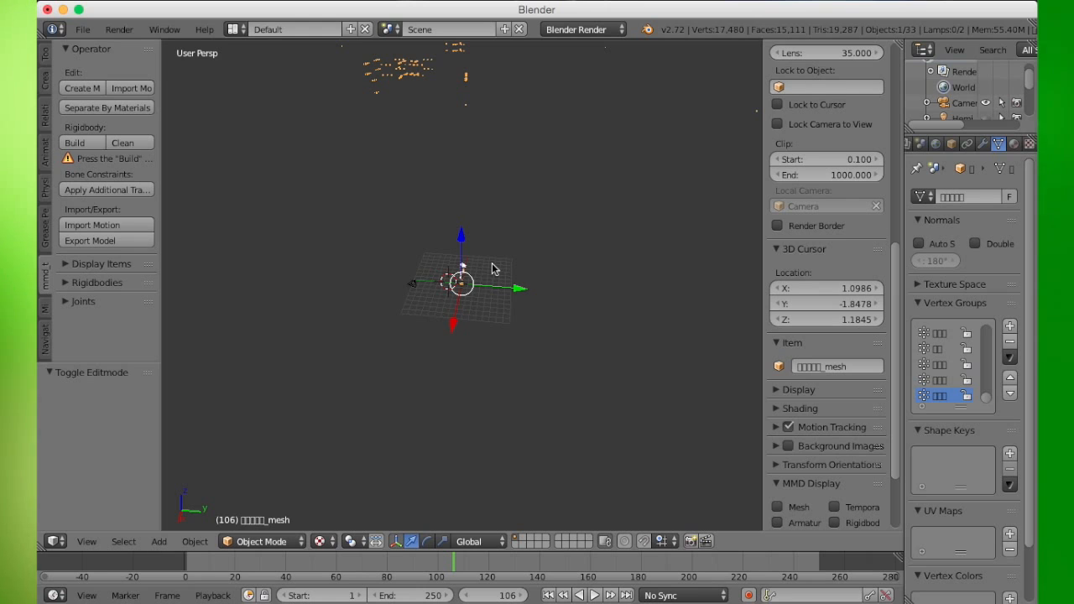
scroll(492, 268, "up", 3)
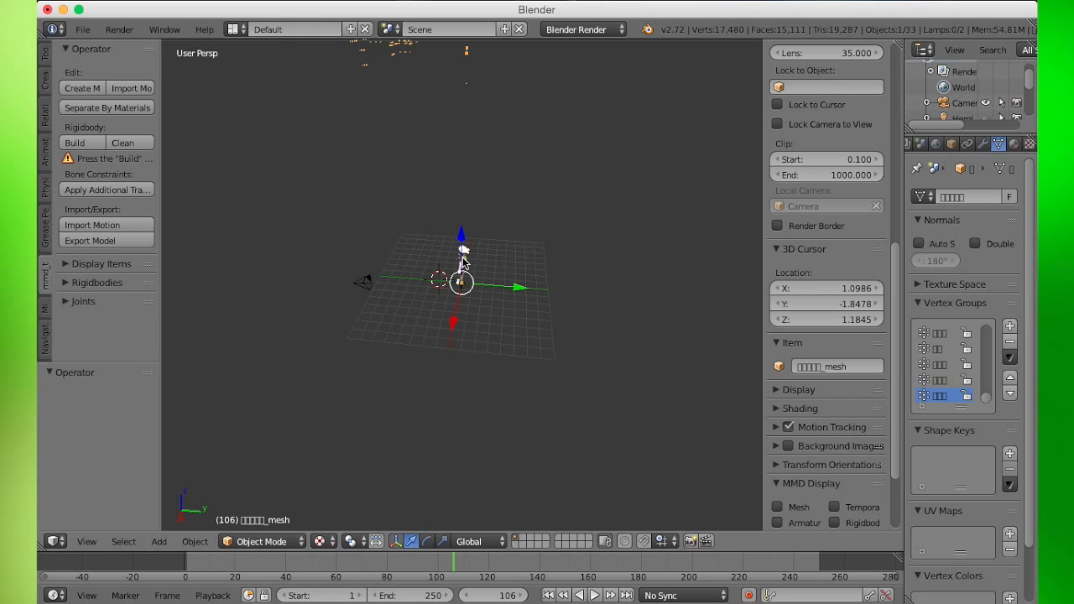
middle_click_drag(489, 257, 596, 213)
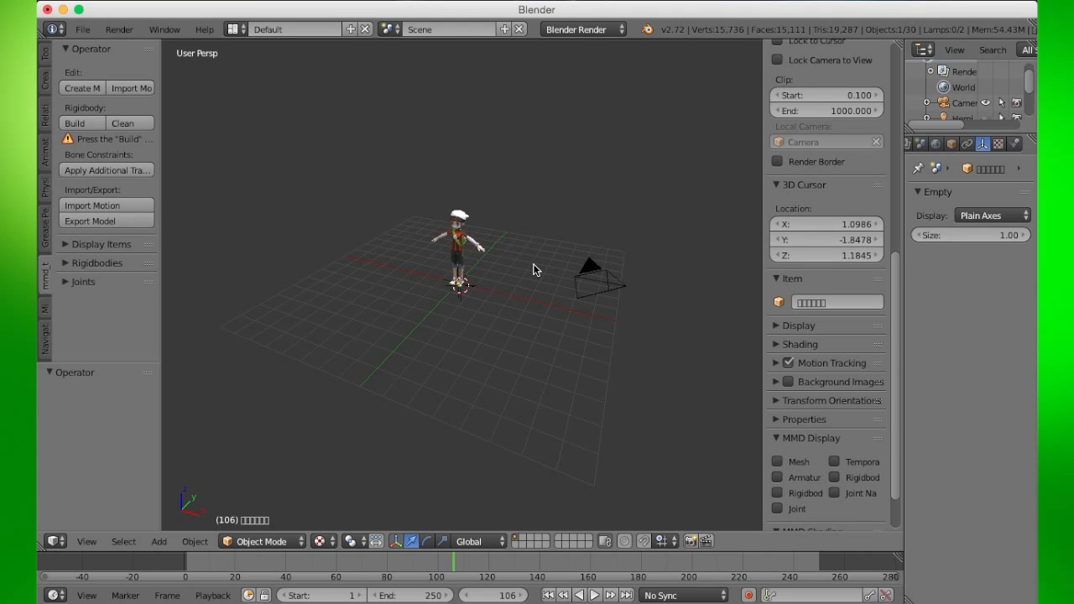
scroll(517, 250, "up", 3)
scroll(396, 279, "up", 1)
middle_click_drag(396, 279, 496, 307)
scroll(394, 280, "up", 3)
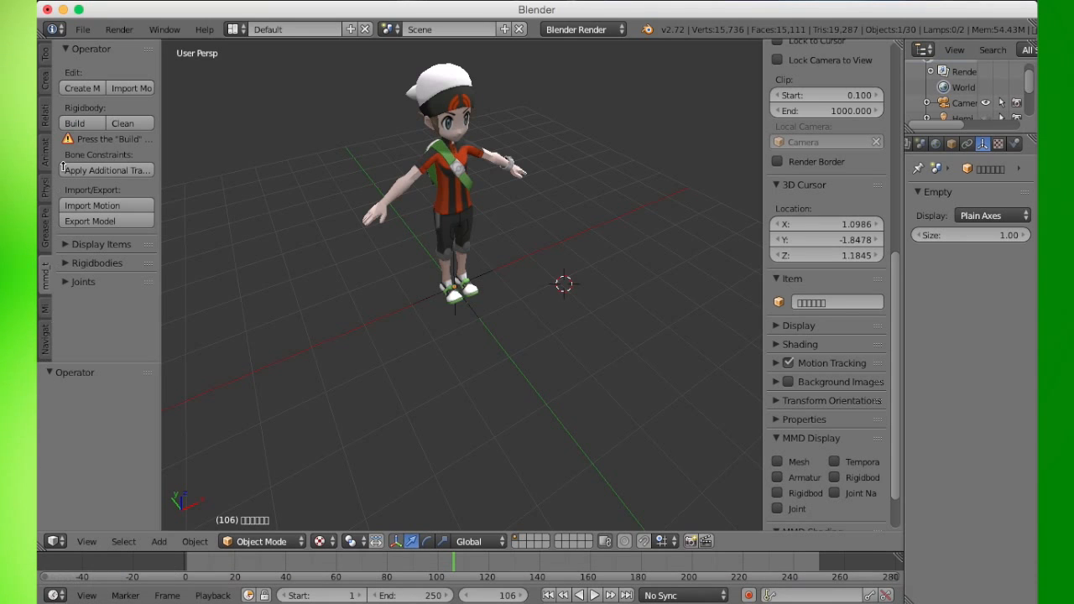
left_click(130, 88)
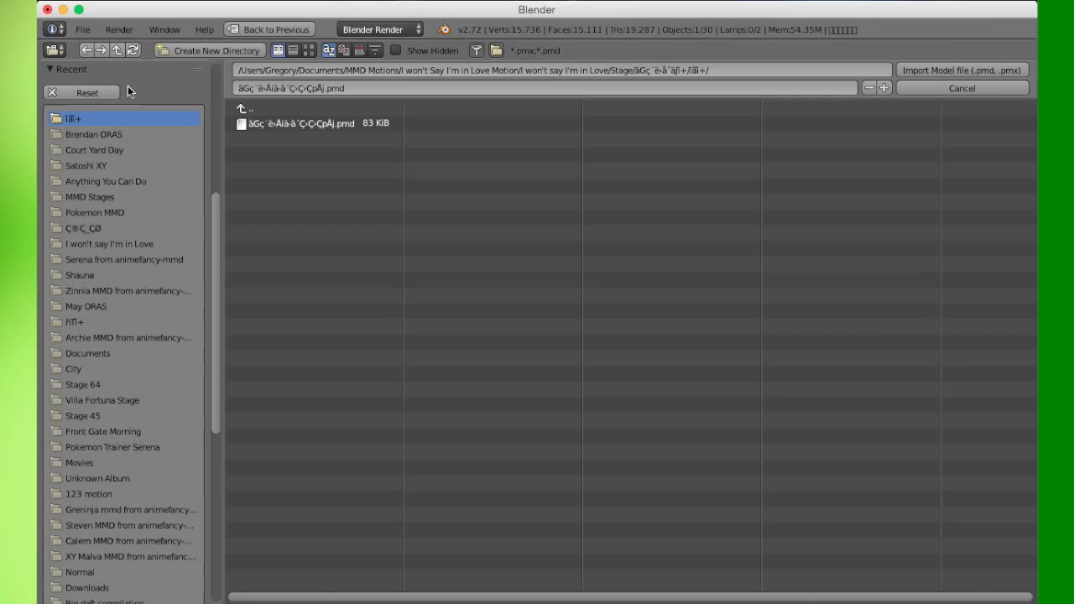
left_click(246, 109)
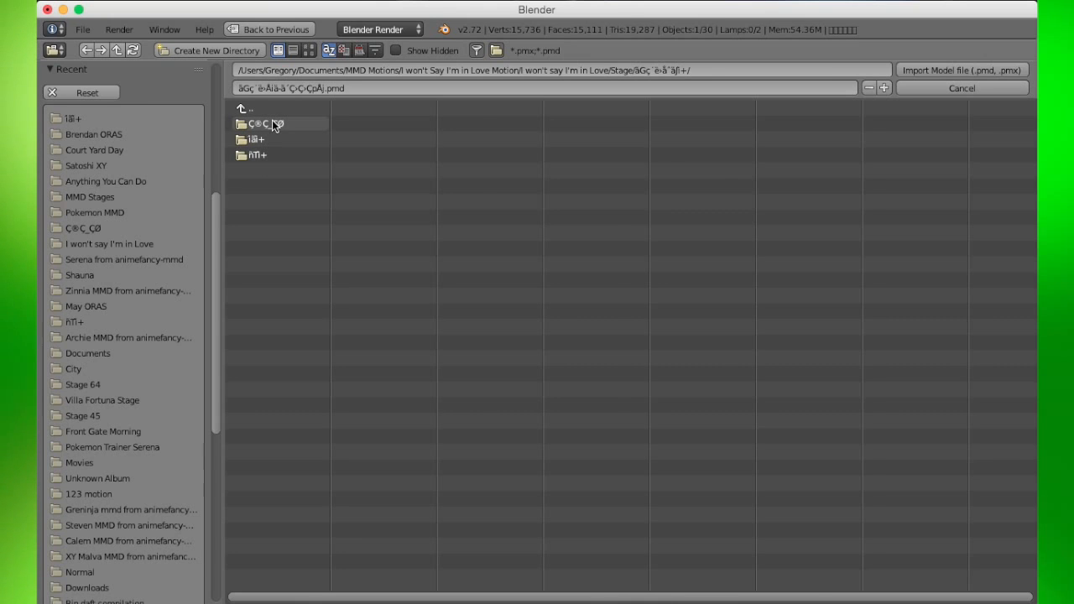
left_click(272, 123)
left_click(272, 123)
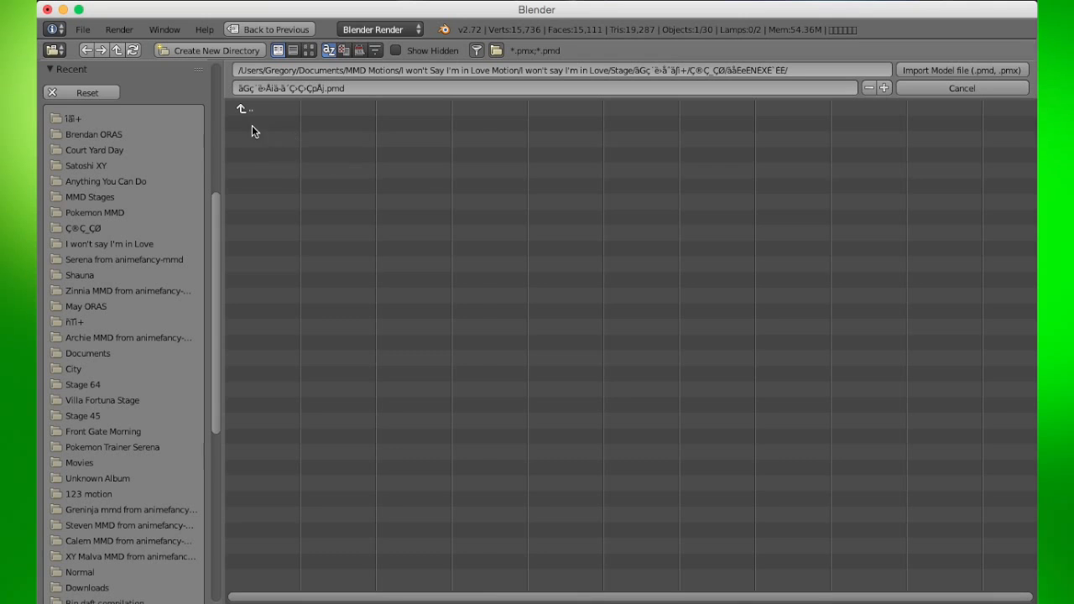
left_click(243, 112)
left_click(242, 112)
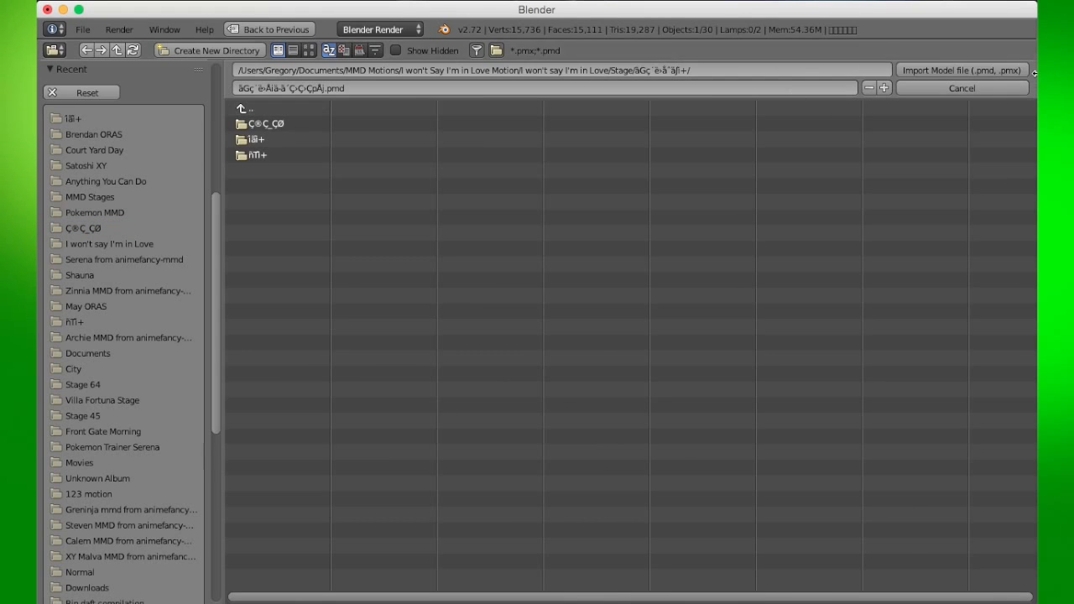
left_click(969, 89)
- Show the stage floor mesh again and place the 3D cursor beside the character's feet
middle_click_drag(598, 219, 464, 353)
scroll(461, 366, "up", 2)
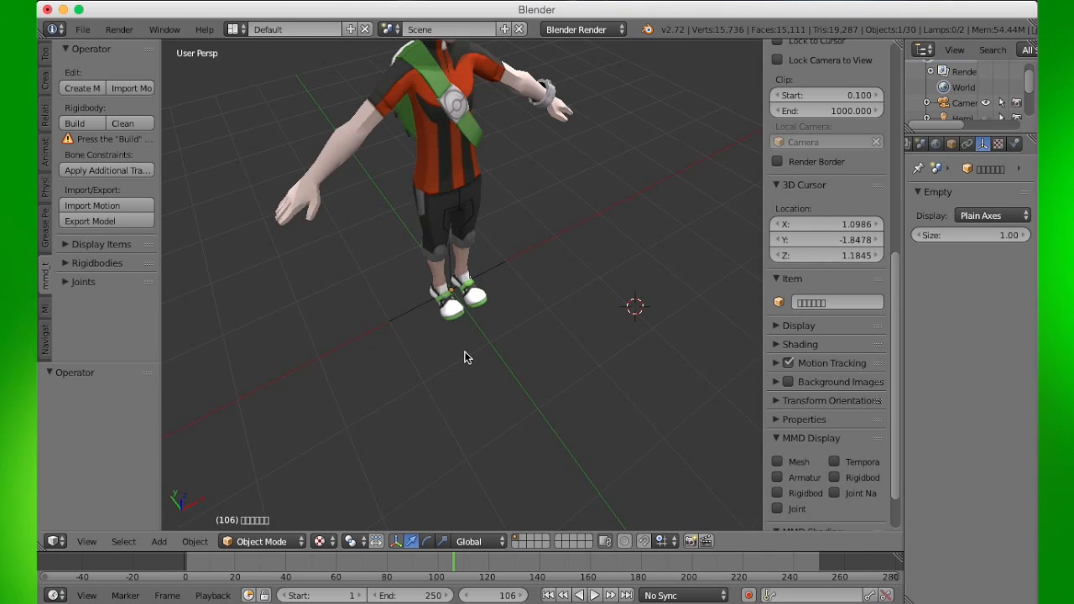
middle_click_drag(522, 297, 598, 286)
scroll(498, 325, "up", 3, "shift")
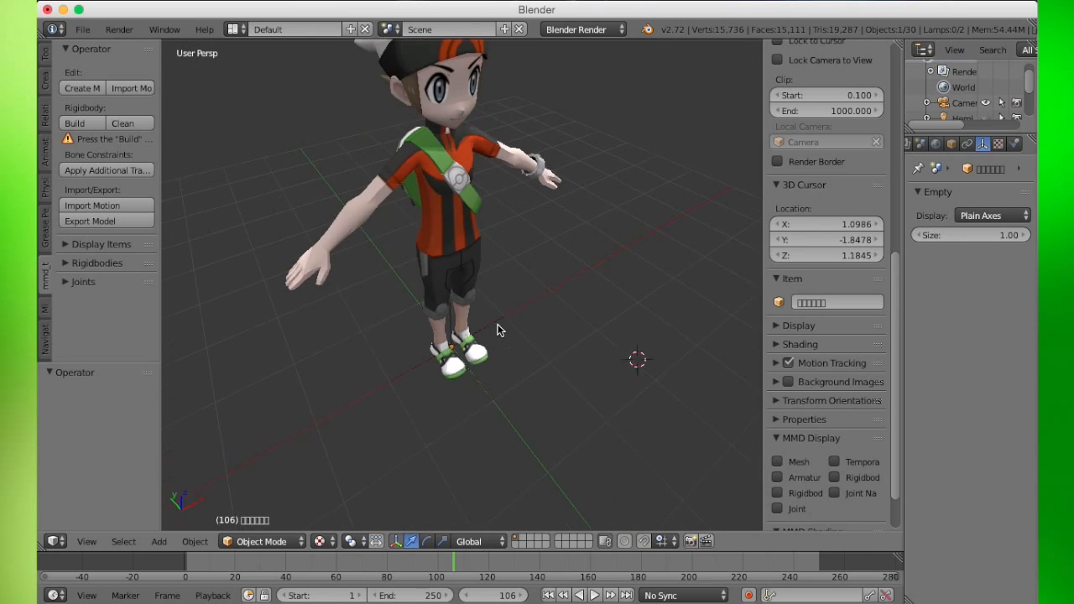
scroll(497, 330, "up", 3, "shift")
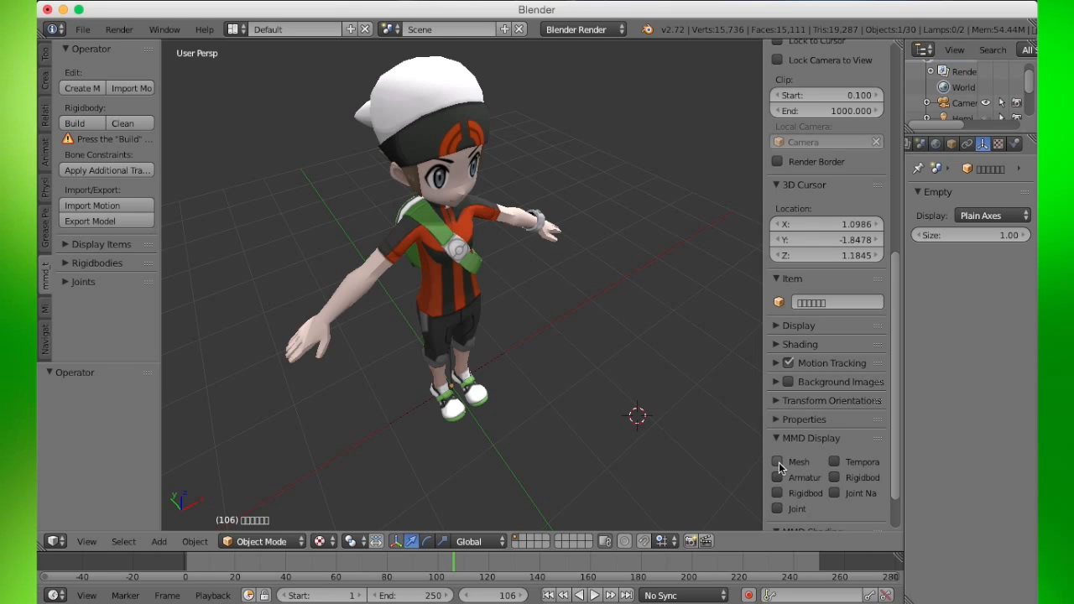
left_click(491, 377)
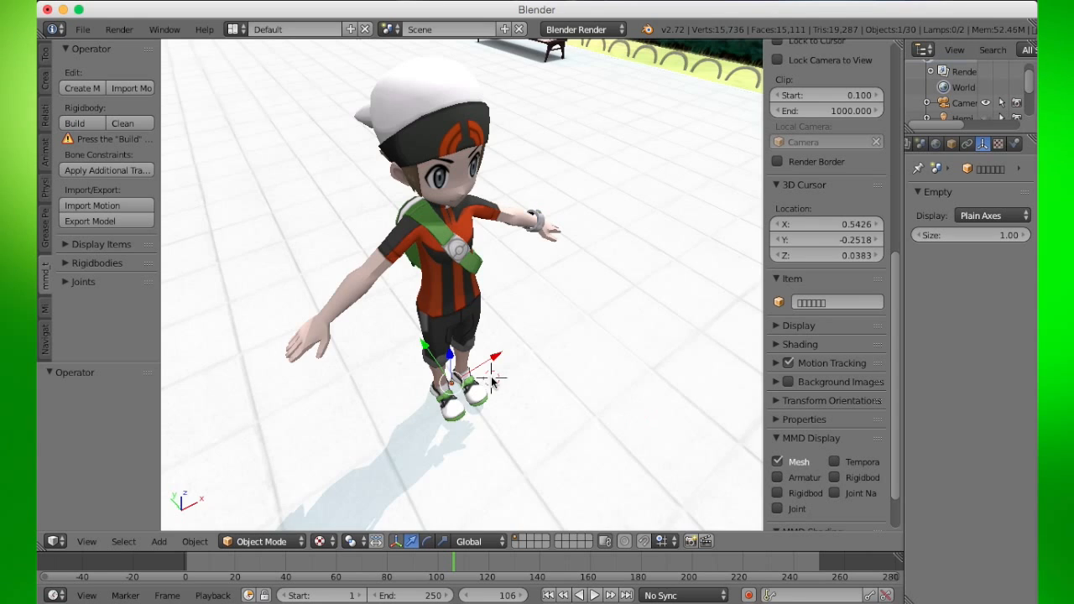
middle_click_drag(491, 378, 447, 379)
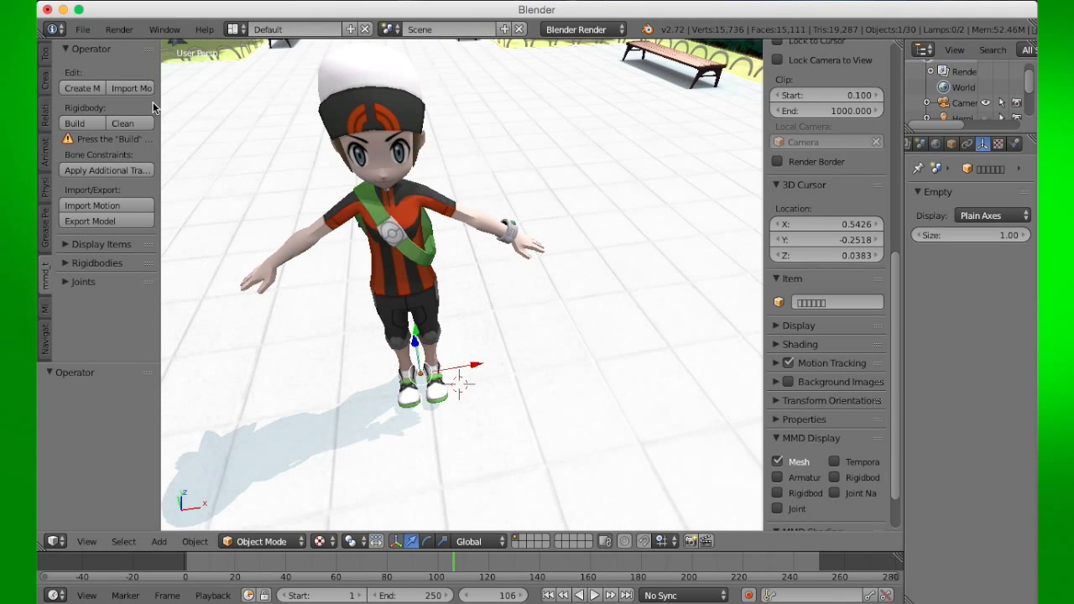
middle_click_drag(327, 271, 355, 256)
scroll(302, 223, "down", 3)
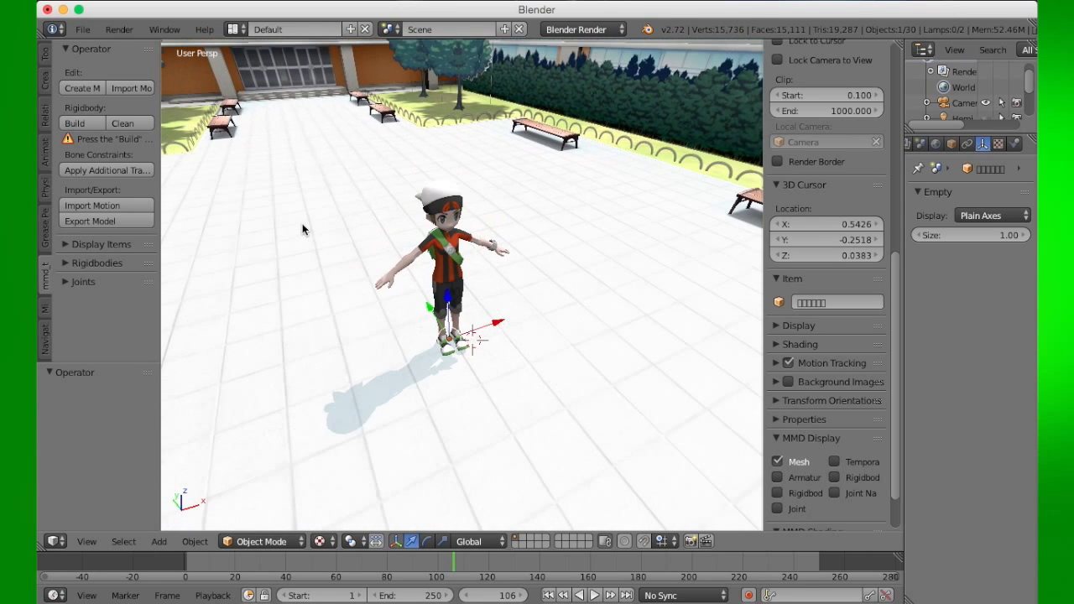
- Browse the recent folders list in the model import dialog
left_click(132, 88)
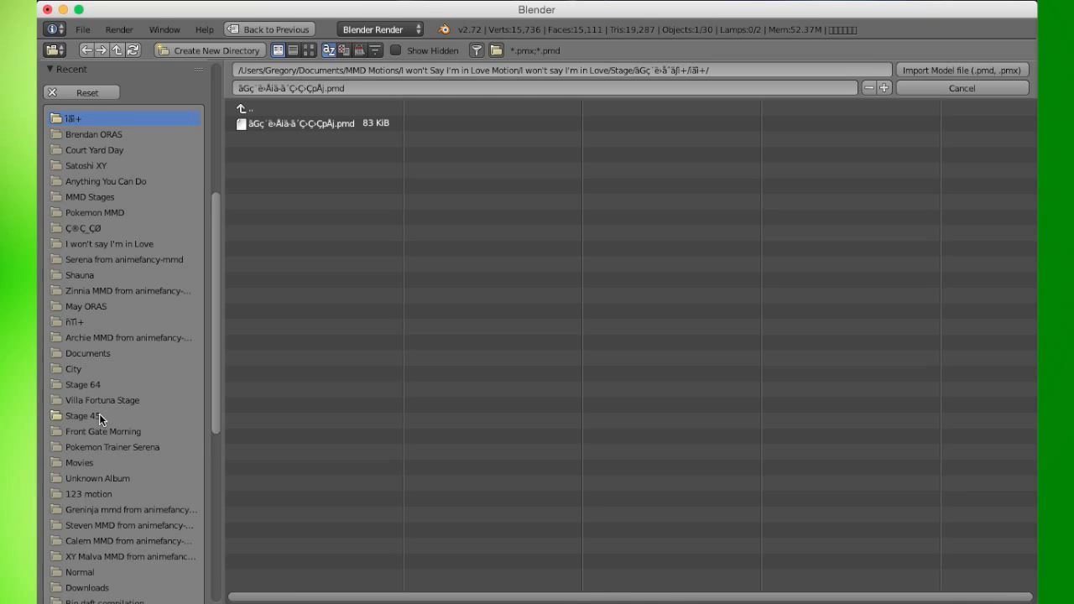
scroll(99, 414, "down", 3)
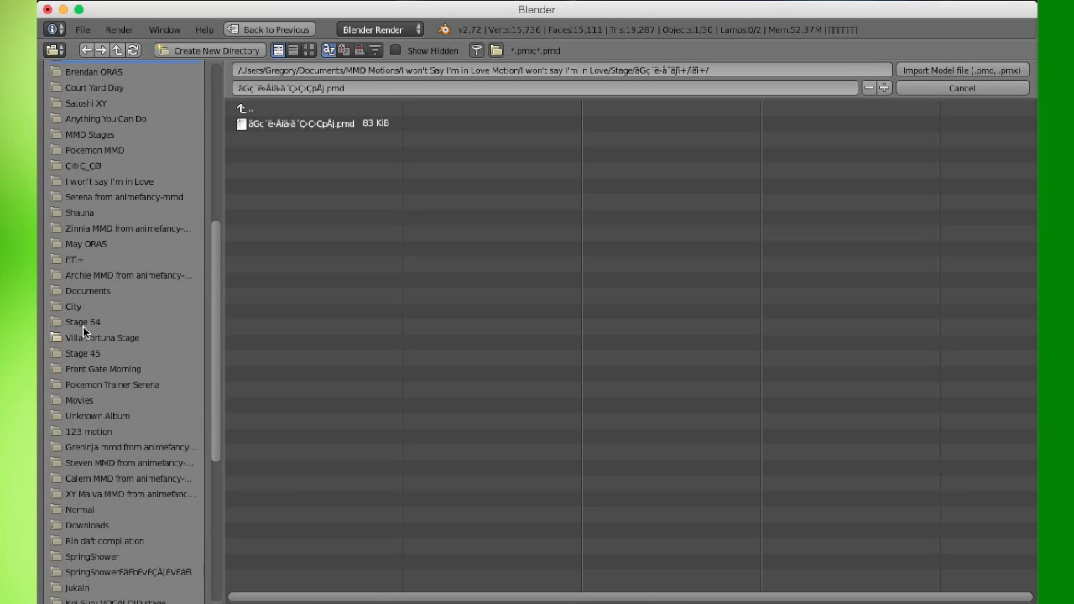
scroll(110, 319, "down", 3)
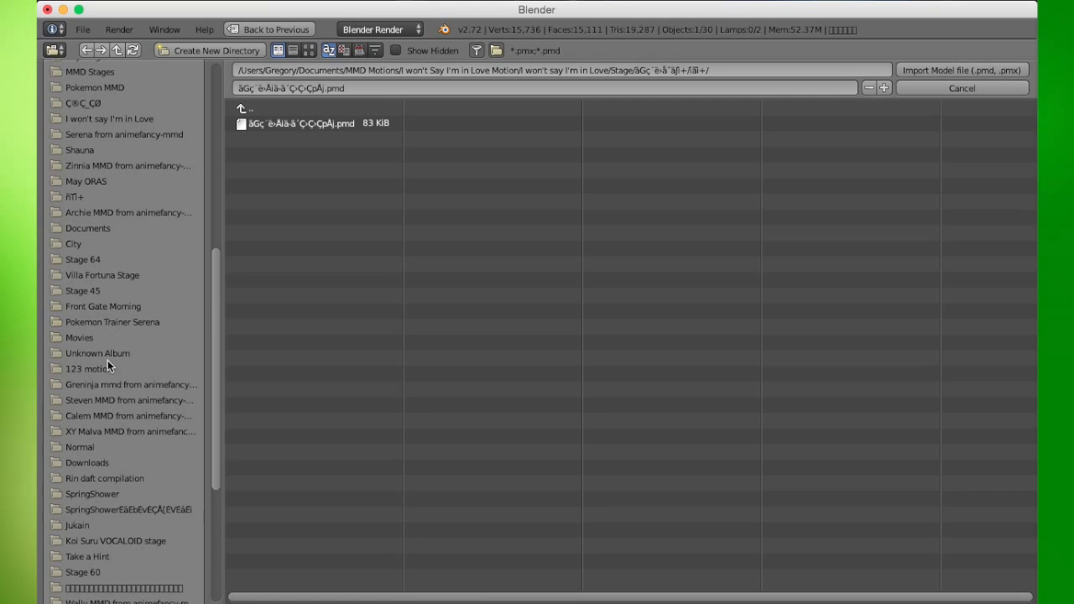
scroll(108, 448, "down", 5)
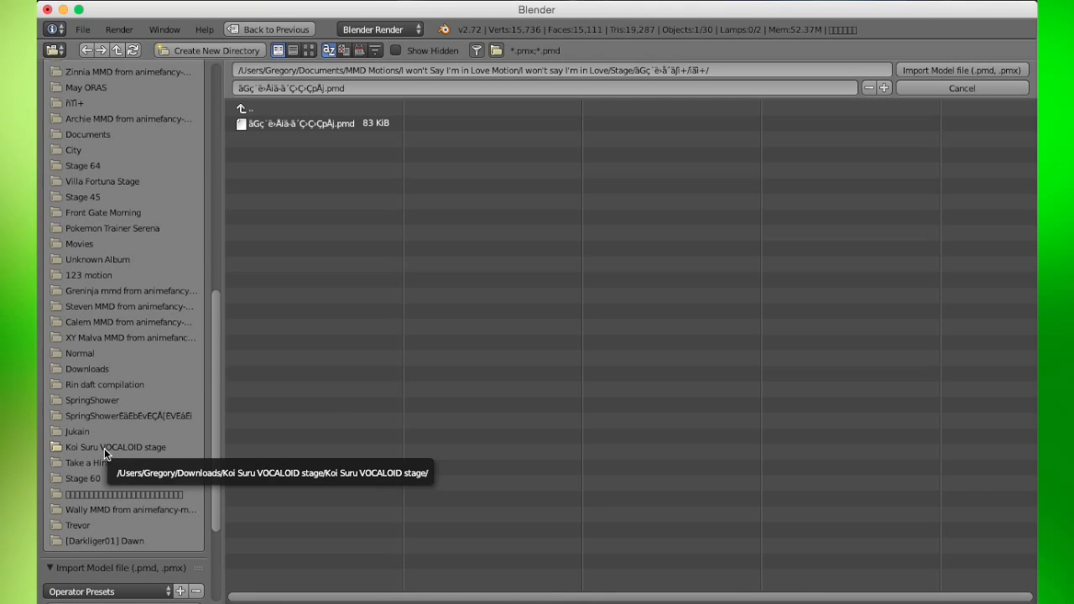
scroll(104, 448, "up", 3)
scroll(104, 449, "up", 2)
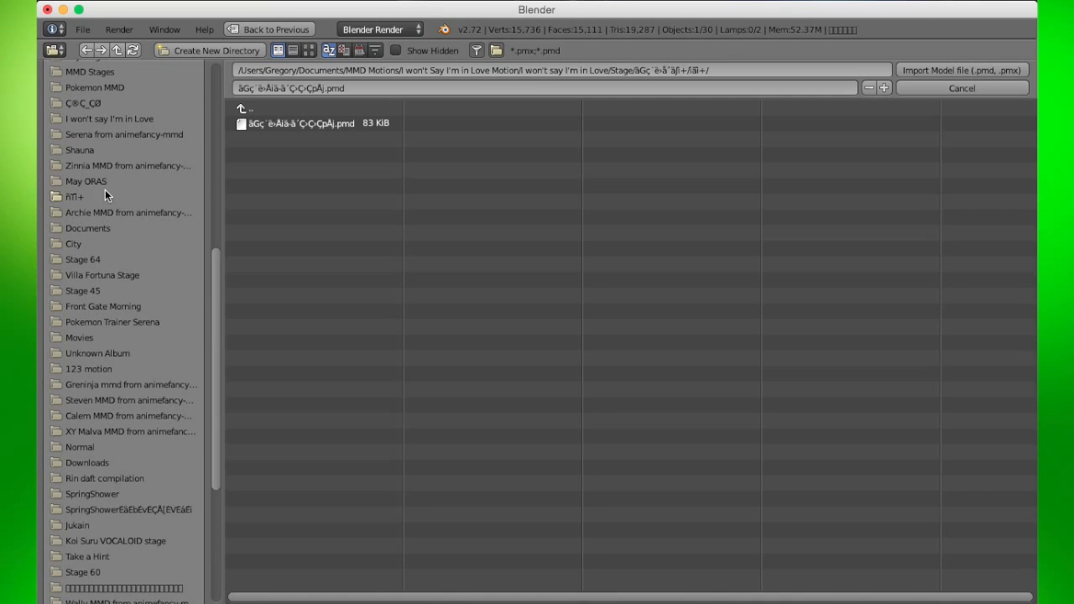
scroll(101, 183, "down", 5)
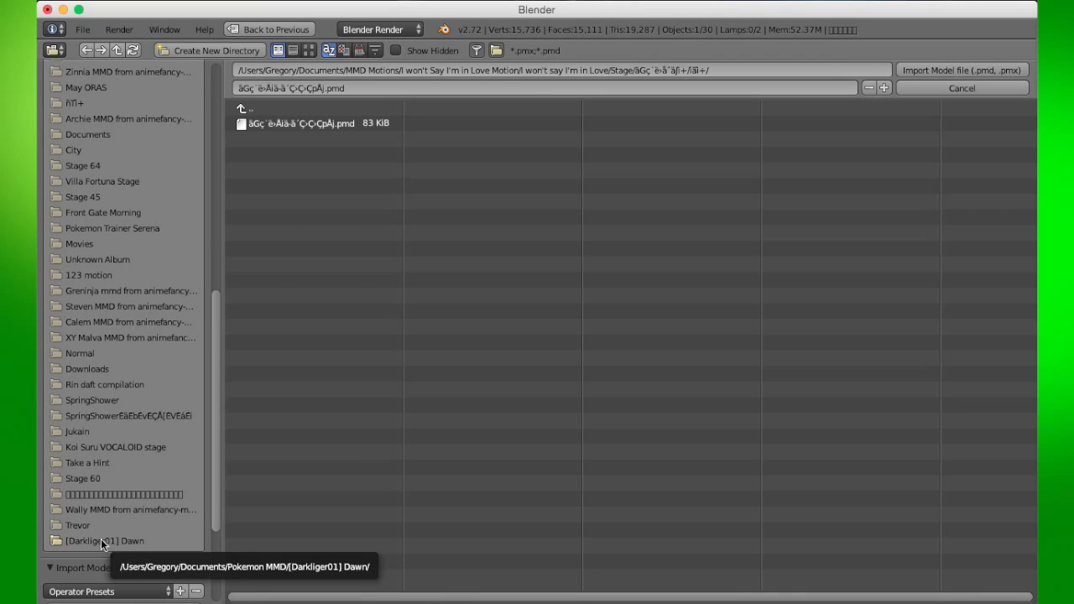
scroll(99, 463, "up", 2)
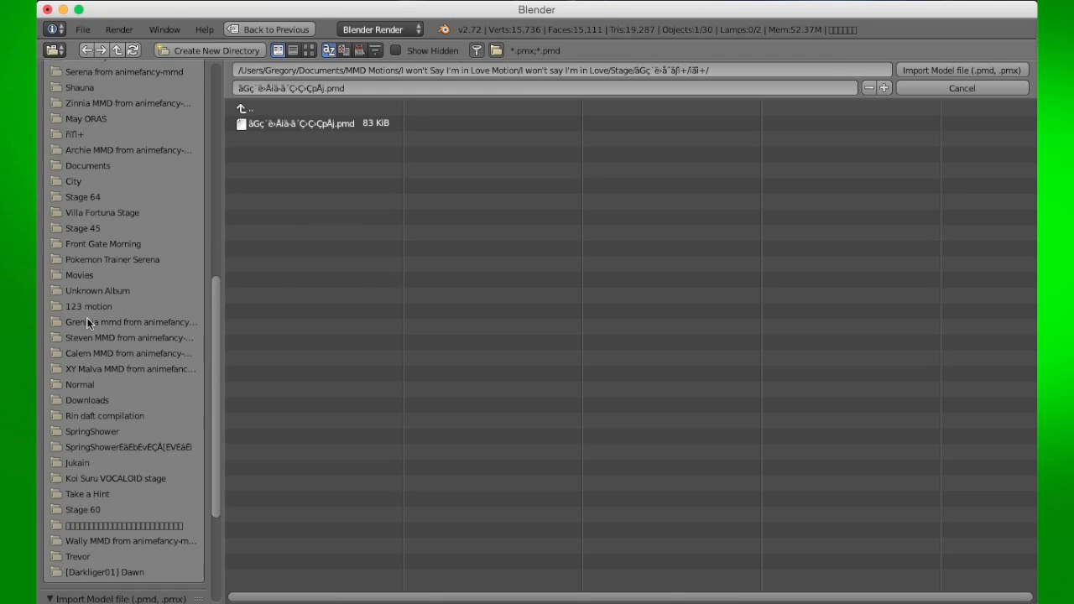
scroll(124, 137, "up", 5)
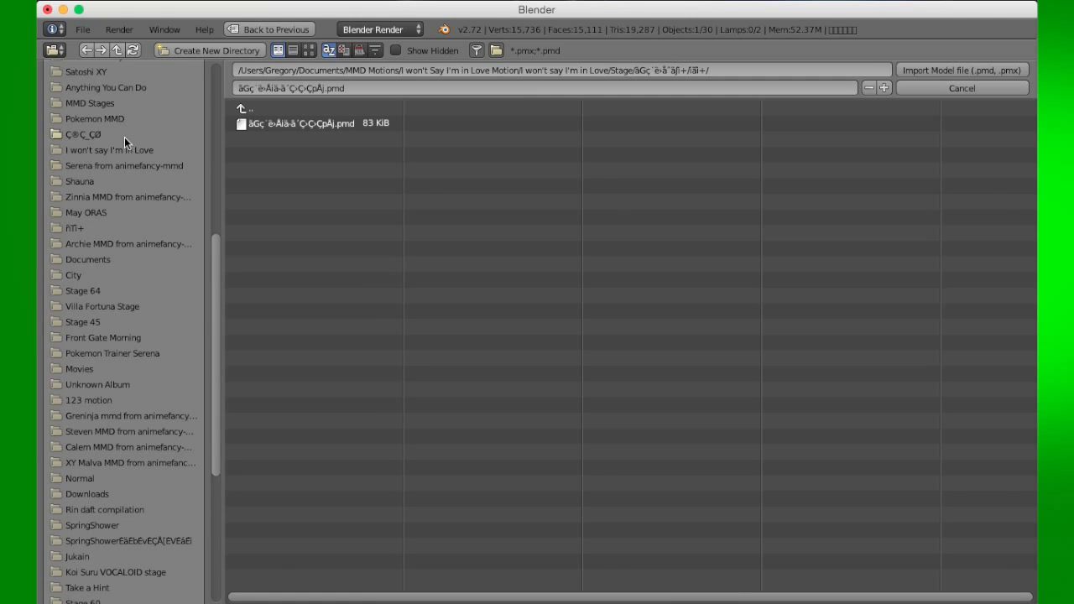
- Import steven oras.pmx from Pokemon MMD's pokemon characters pack2, Steven MMD from animefancy-mmd folder
left_click(120, 118)
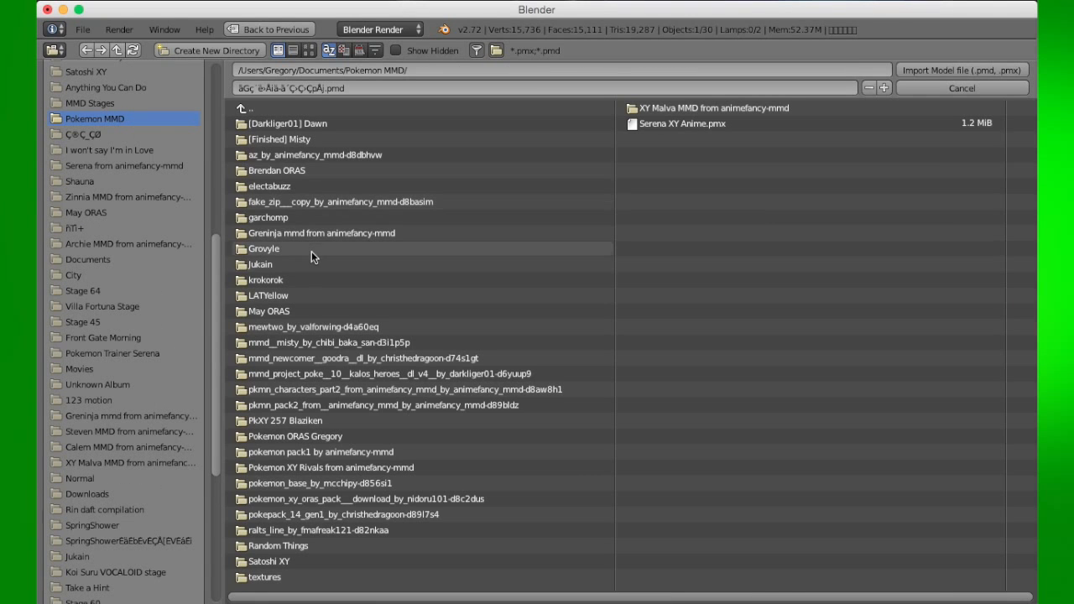
left_click(304, 388)
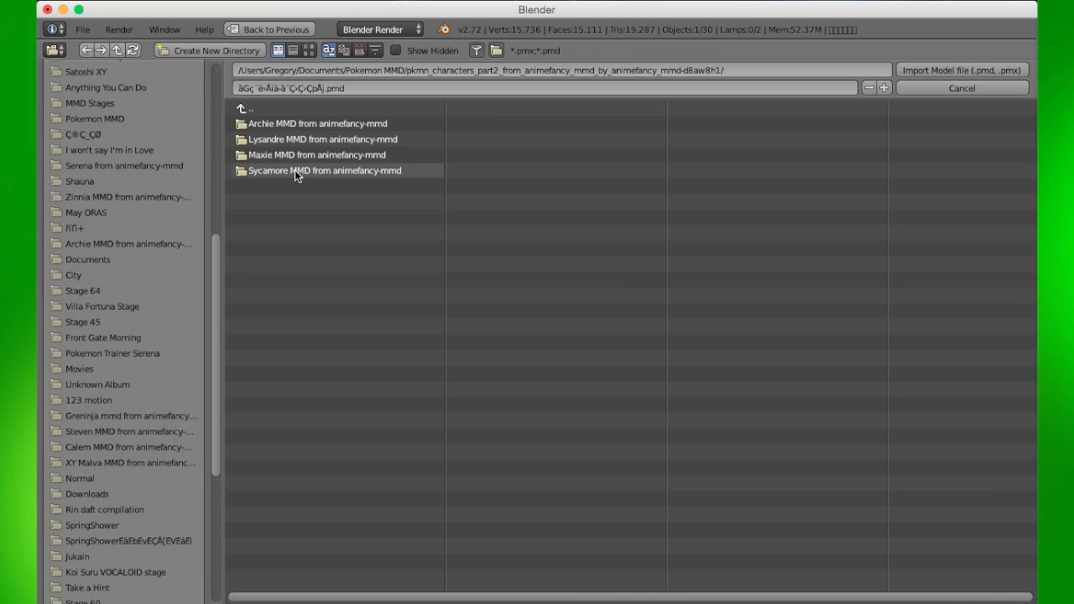
left_click(240, 107)
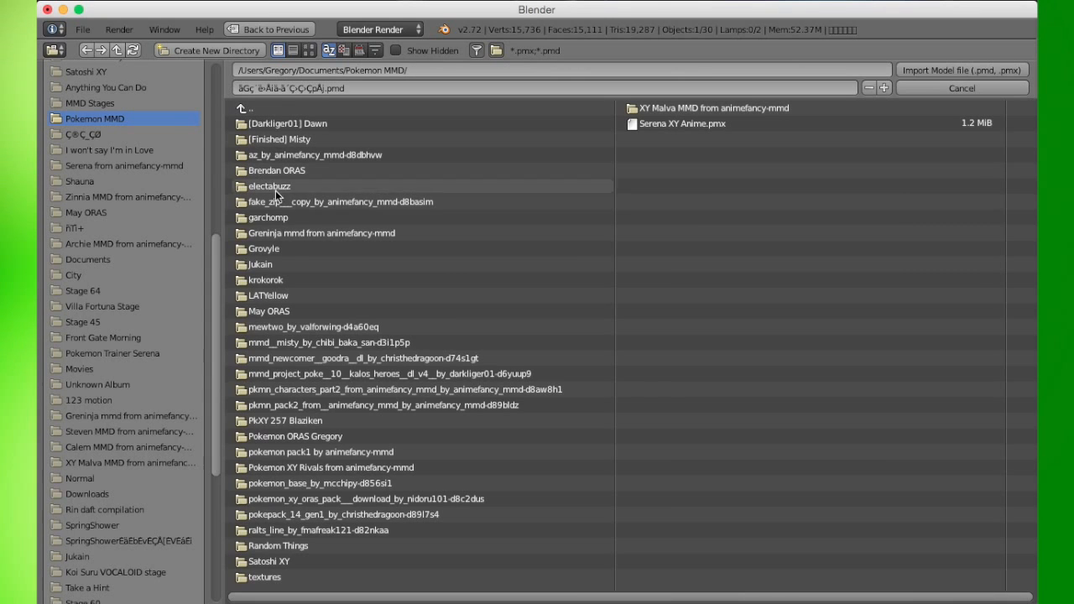
left_click(325, 405)
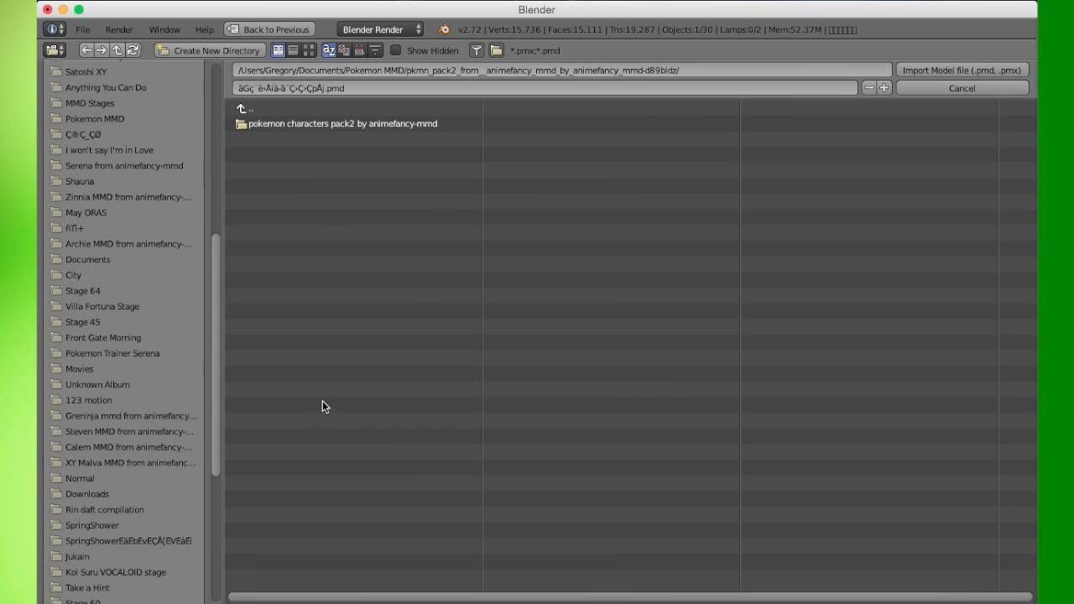
left_click(315, 125)
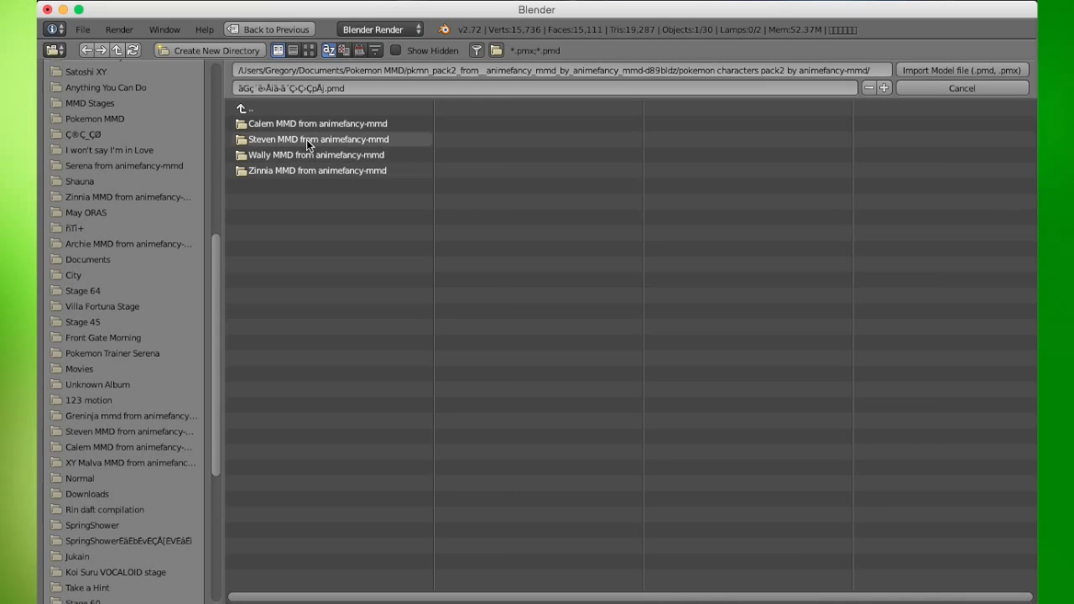
left_click(306, 140)
left_click(283, 126)
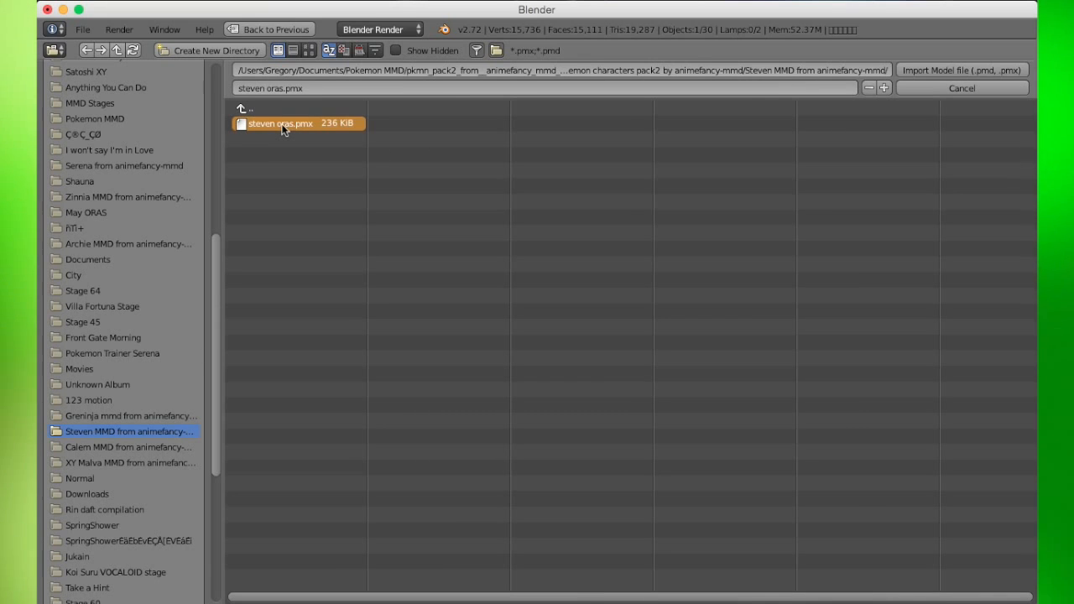
left_click(949, 72)
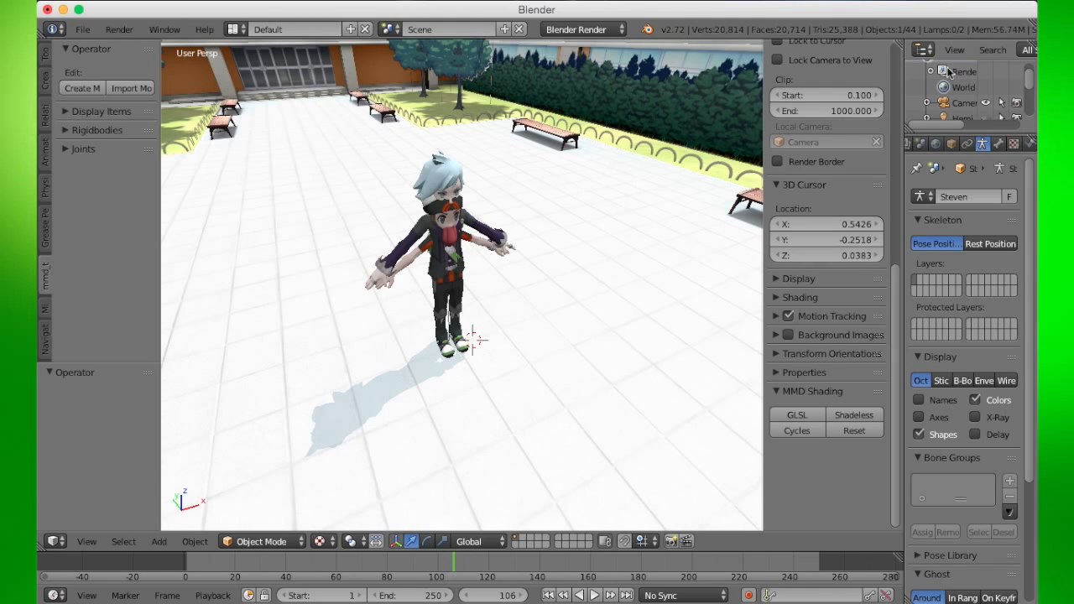
- Select Steven's mesh, then his armature, and show the armature in the MMD Display options
right_click(444, 166)
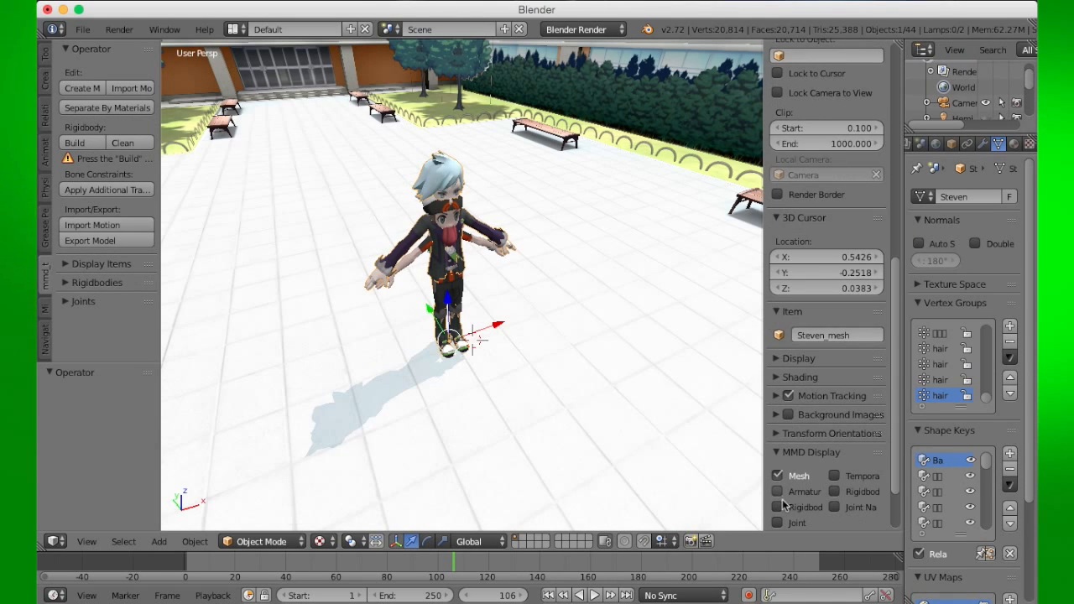
middle_click_drag(750, 475, 535, 363)
scroll(395, 316, "up", 5)
middle_click_drag(445, 355, 604, 277)
right_click(587, 203)
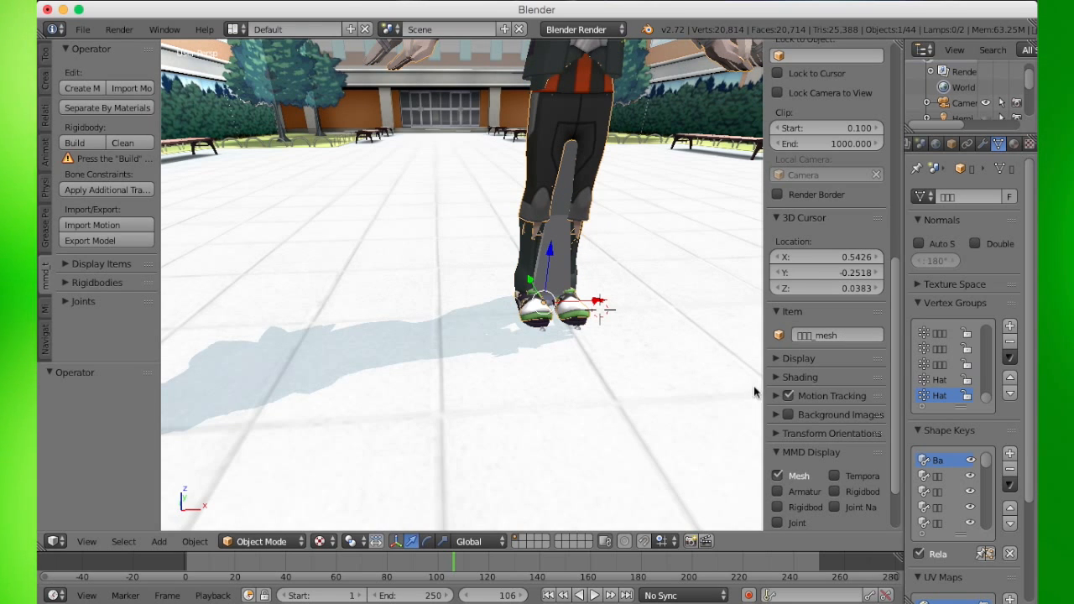
right_click(554, 286)
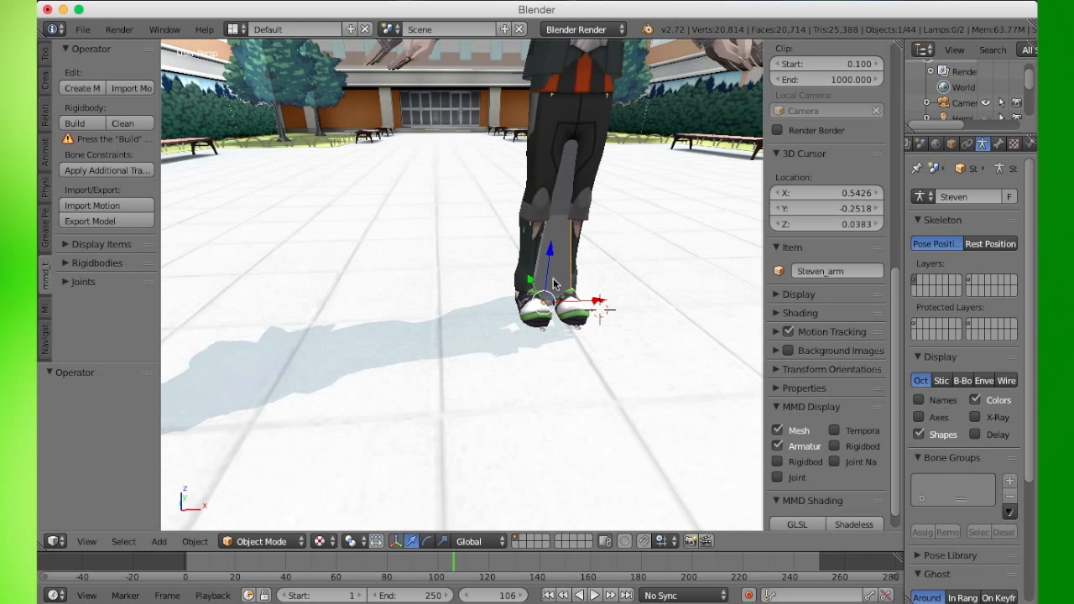
- Edit Steven's armature in wireframe and disconnect the selected upper bone from its parent
key("Tab")
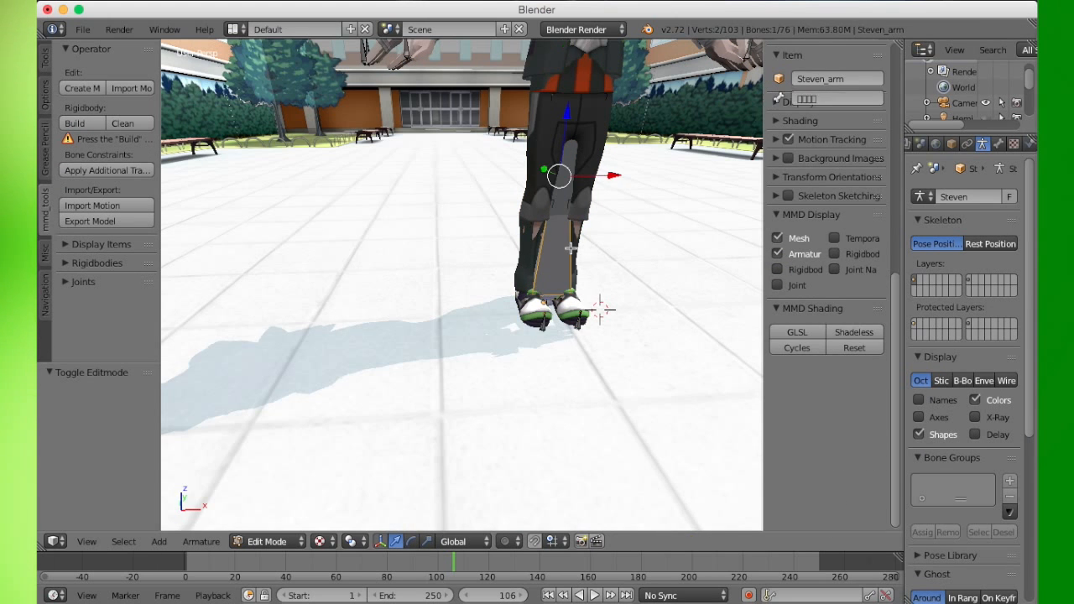
right_click(571, 248)
middle_click_drag(572, 239, 548, 278)
key("z")
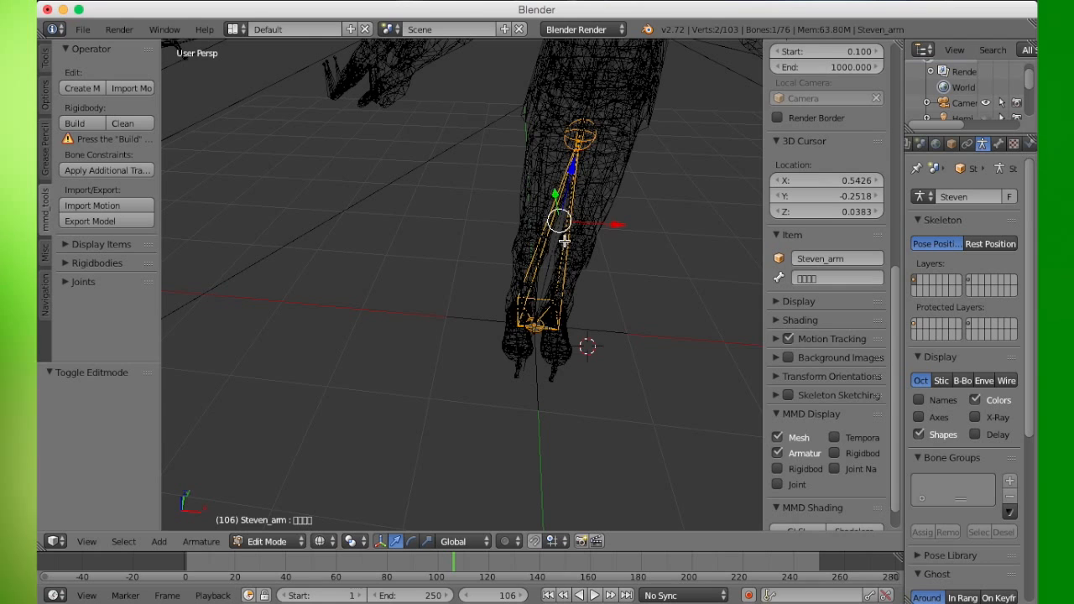
right_click(576, 121)
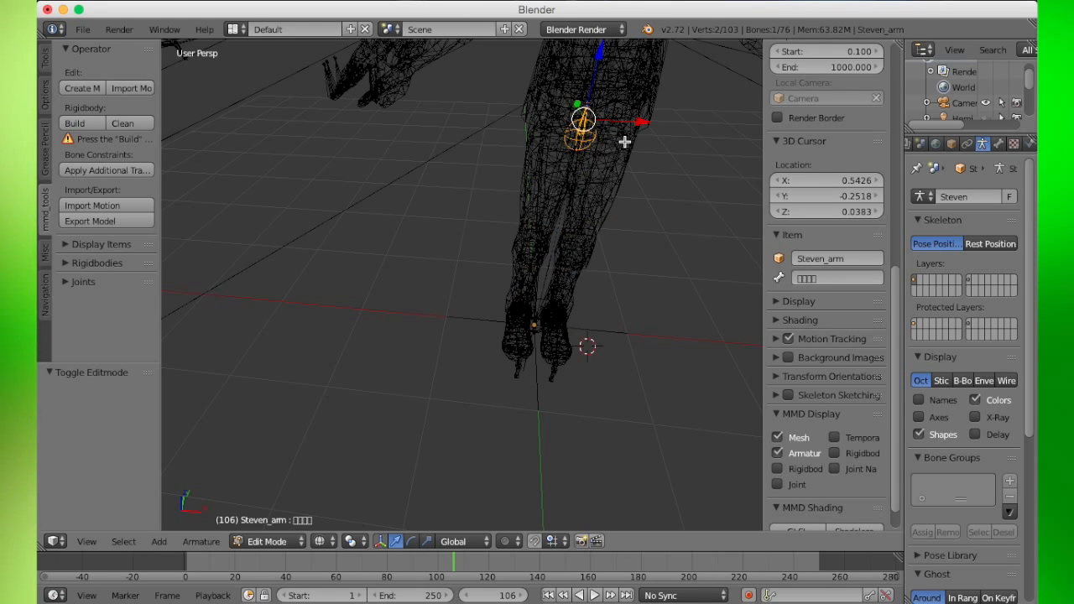
key("alt+p")
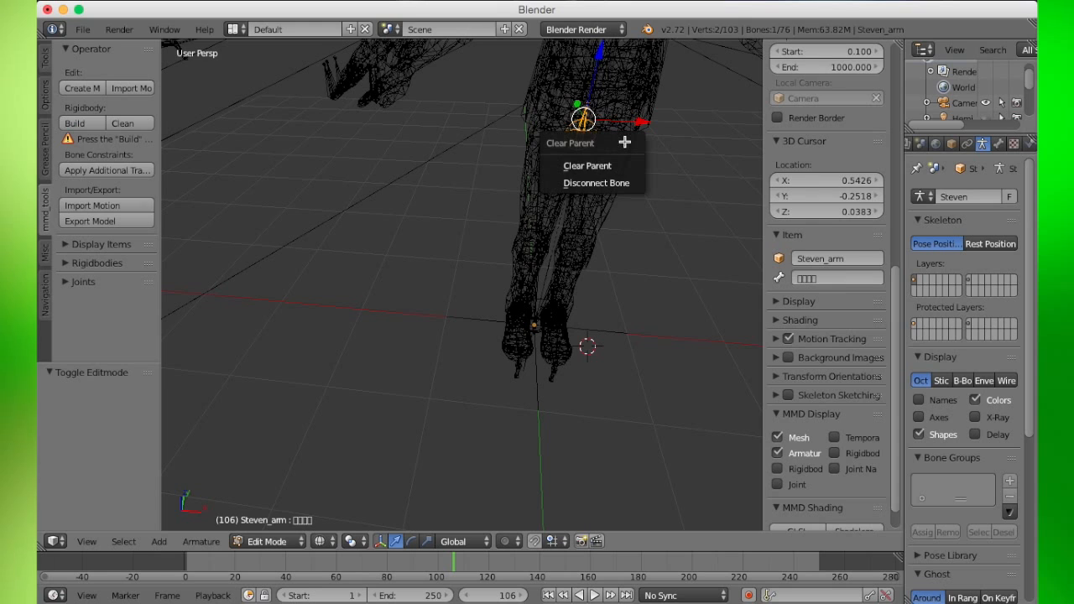
left_click(599, 183)
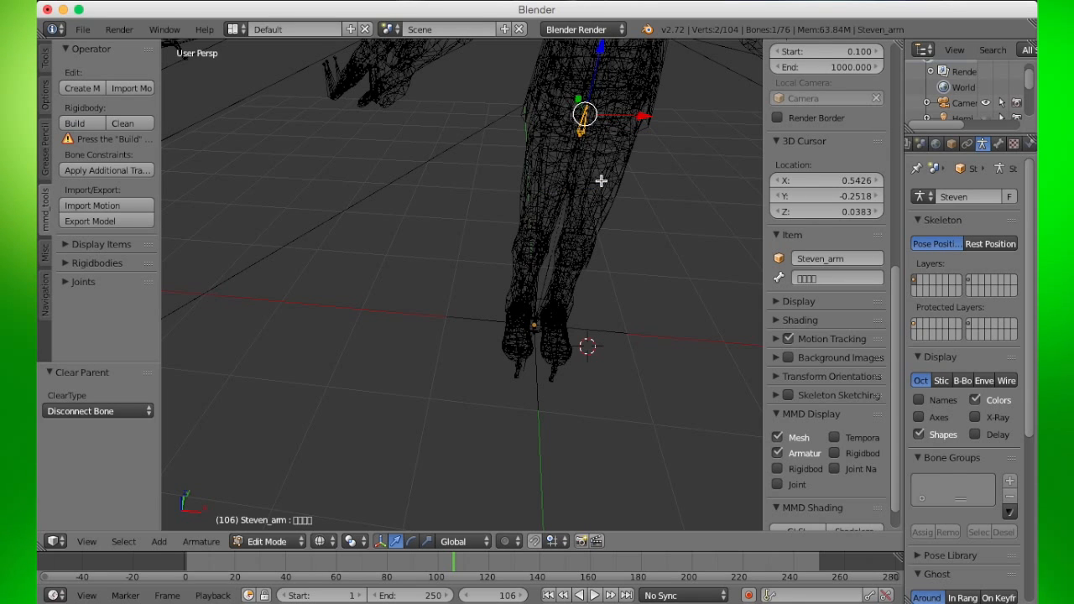
- Return to object mode with solid display and set the viewport shading to Texture
key("Tab")
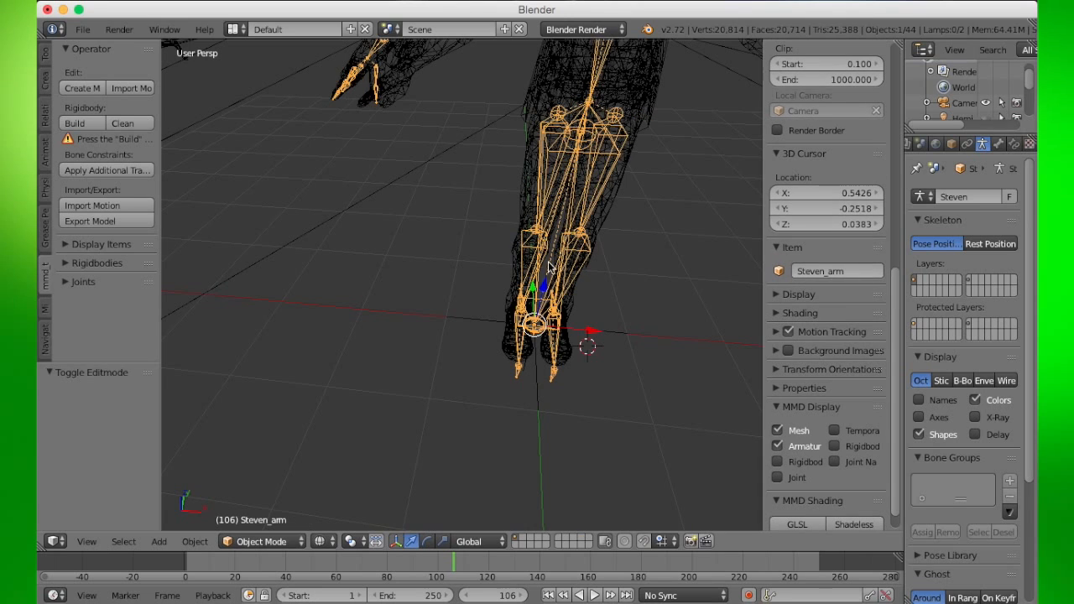
key("z")
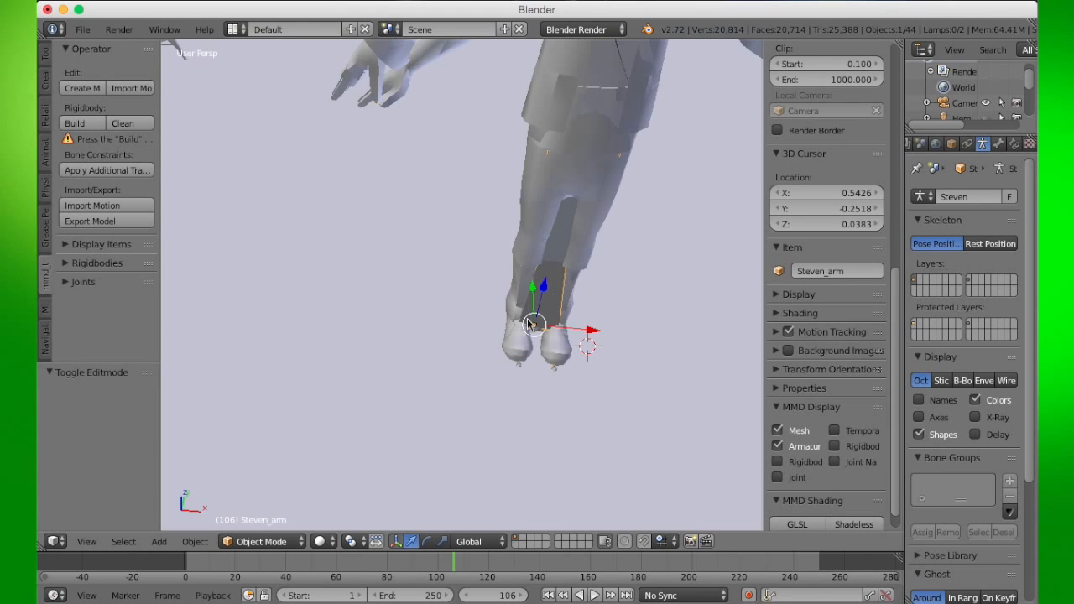
left_click(323, 541)
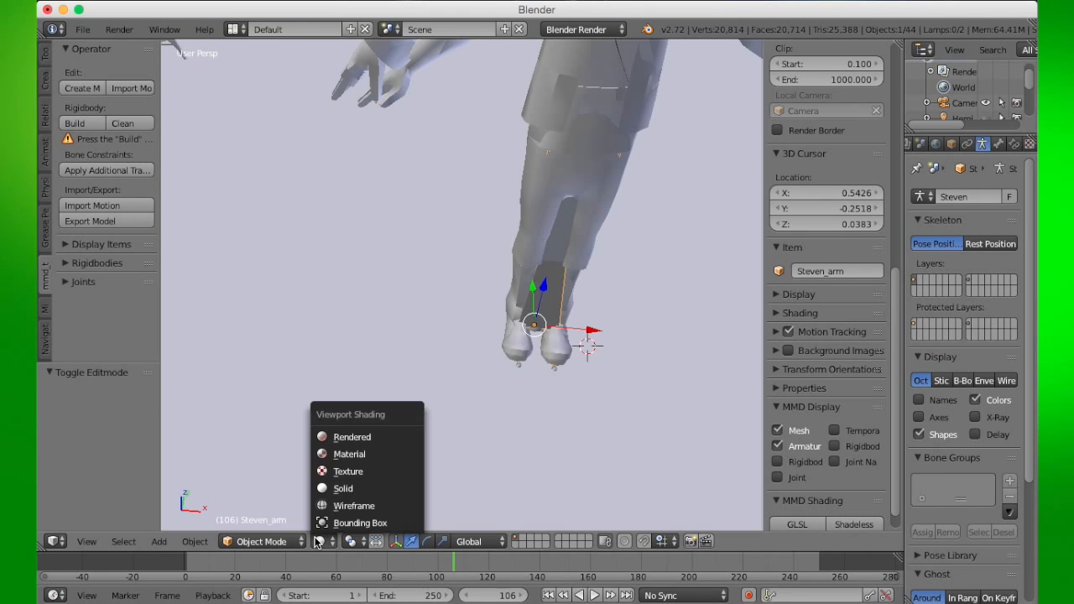
left_click(342, 472)
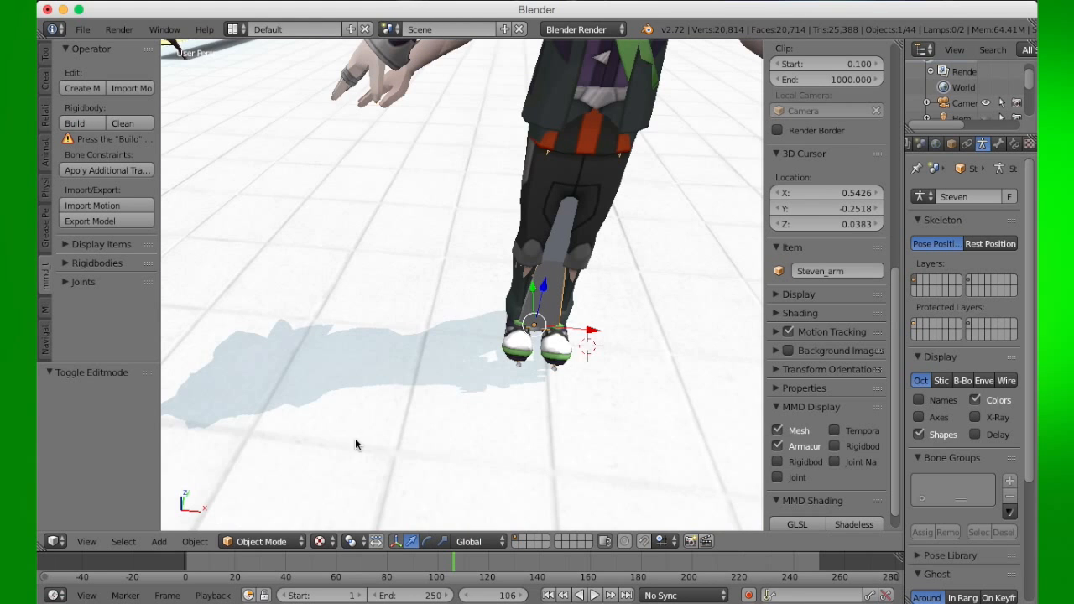
- Hide Steven's armature in the MMD Display options
scroll(380, 275, "down", 6)
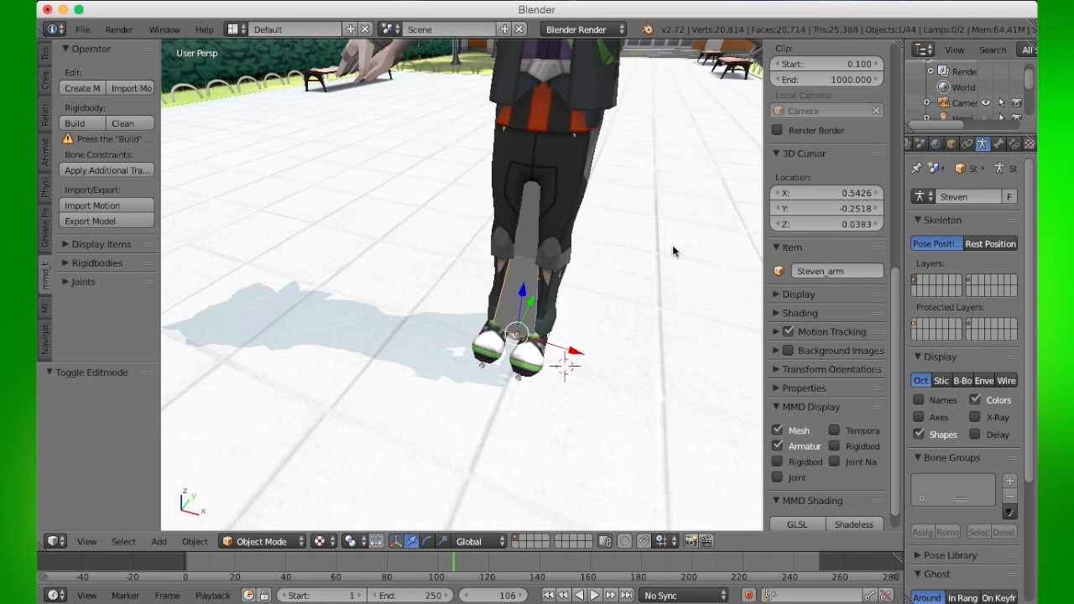
scroll(537, 323, "down", 2)
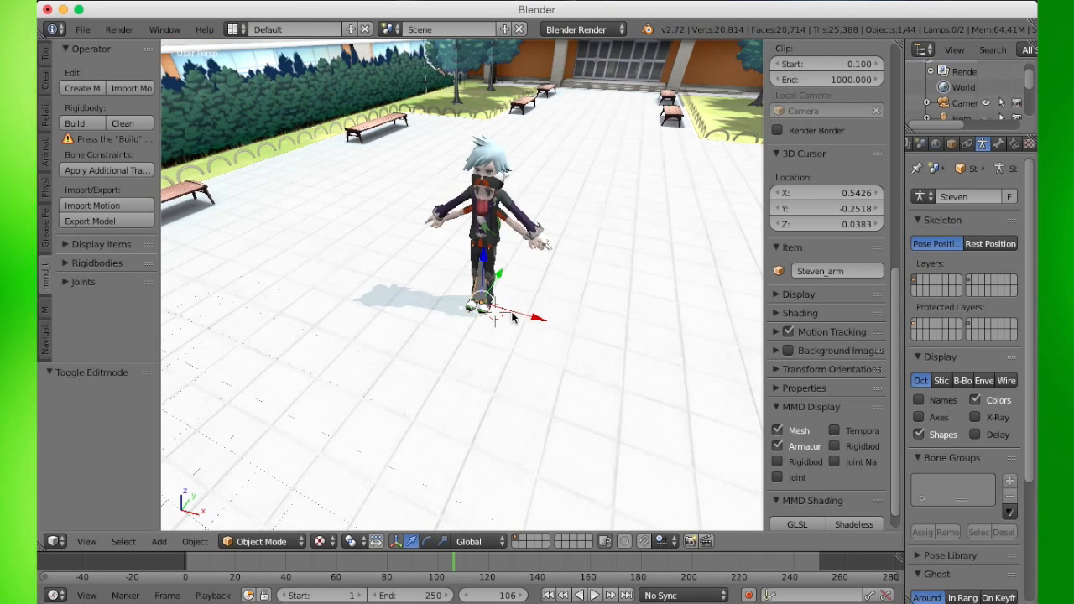
middle_click_drag(522, 317, 576, 323)
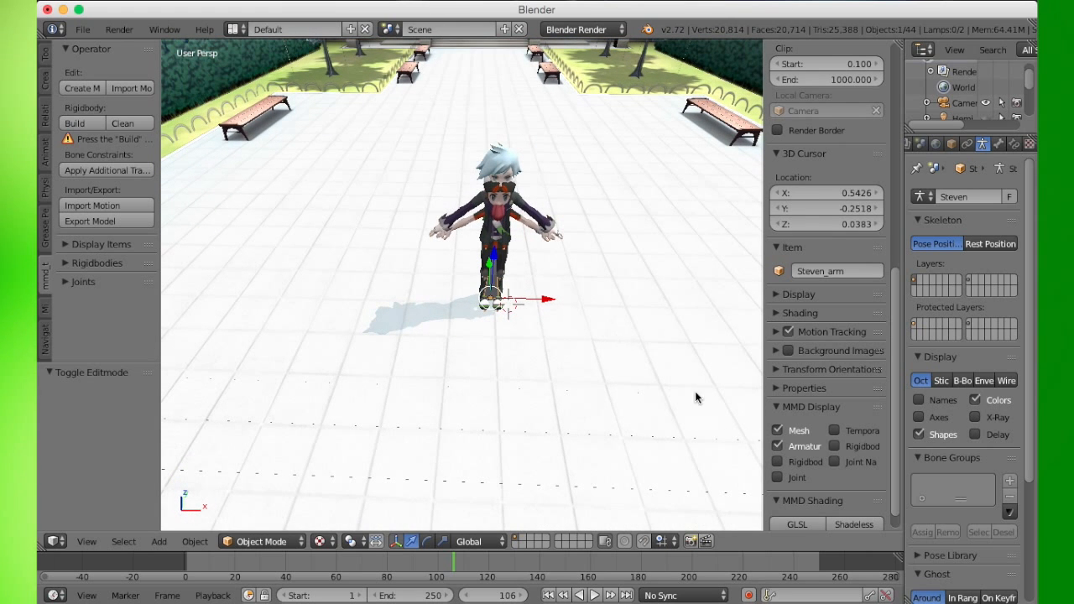
left_click(778, 448)
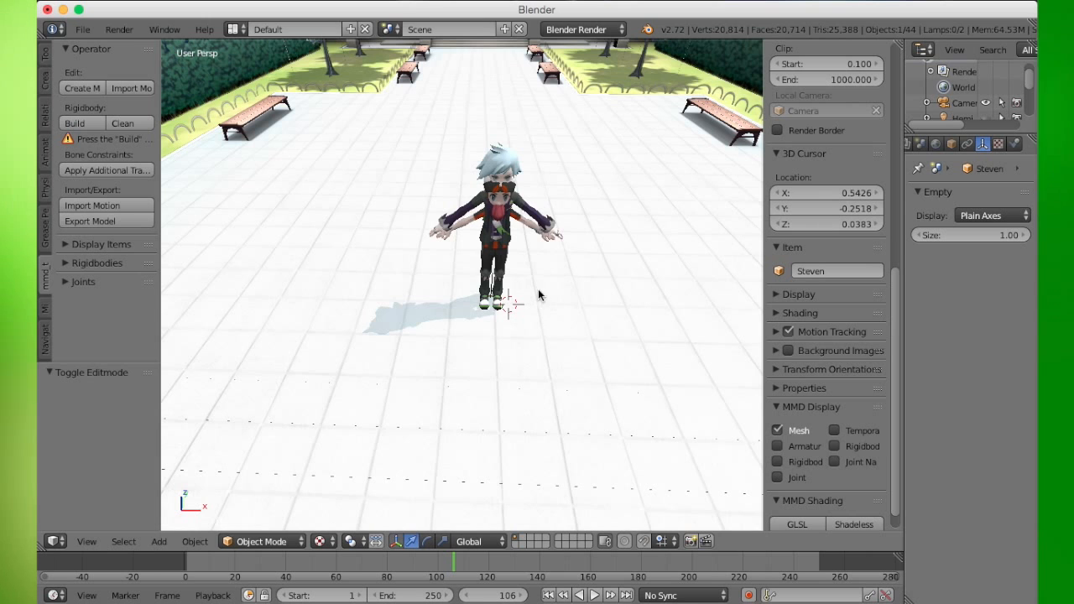
- Select the front character's mesh and import Mocking - Buzz.vmd from MMD Motions/BUZZ LOOK AN ALIEN Meme as its motion
scroll(538, 288, "up", 3)
scroll(503, 244, "up", 4)
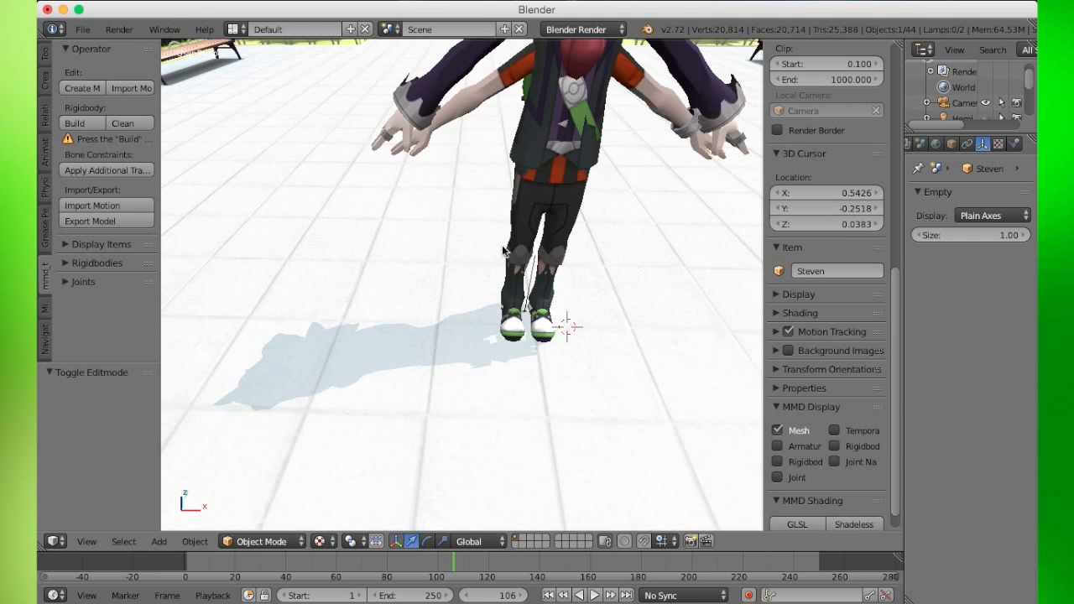
middle_click_drag(501, 242, 493, 207)
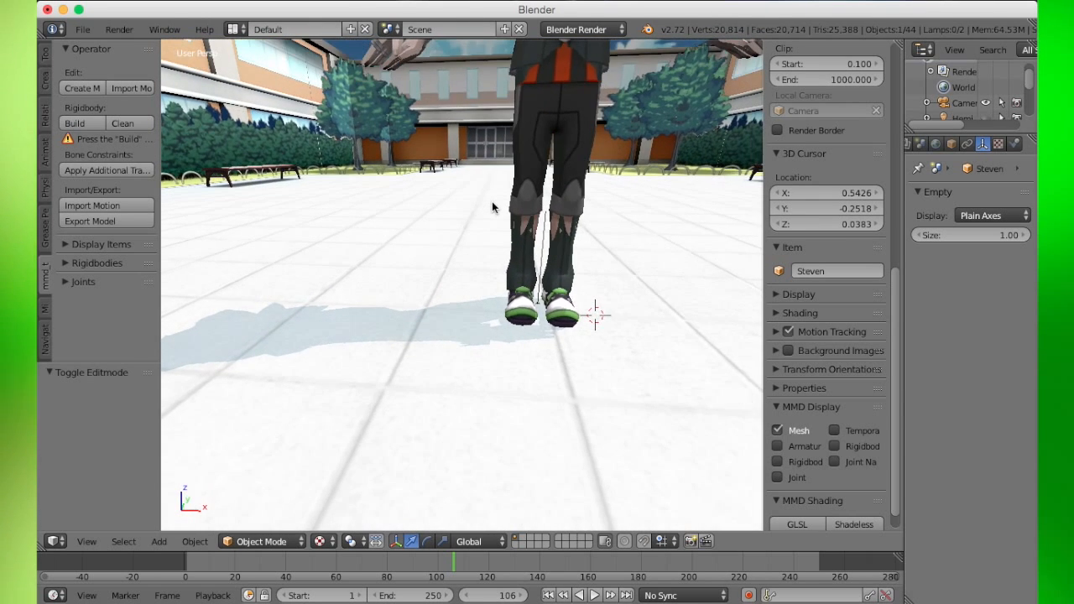
scroll(493, 206, "up", 2)
scroll(496, 210, "down", 1)
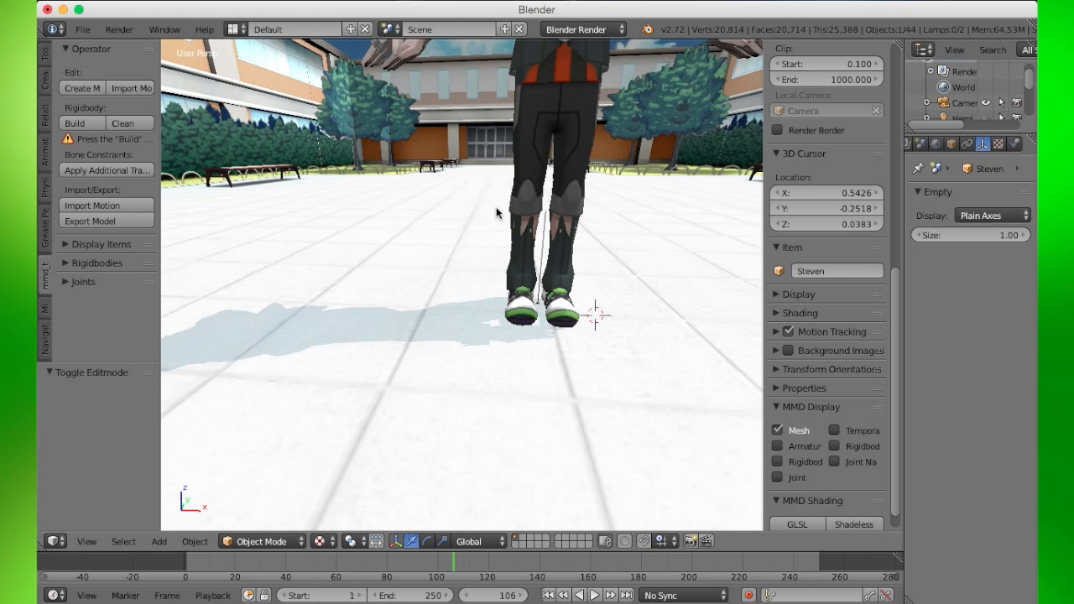
scroll(495, 210, "up", 10, "shift")
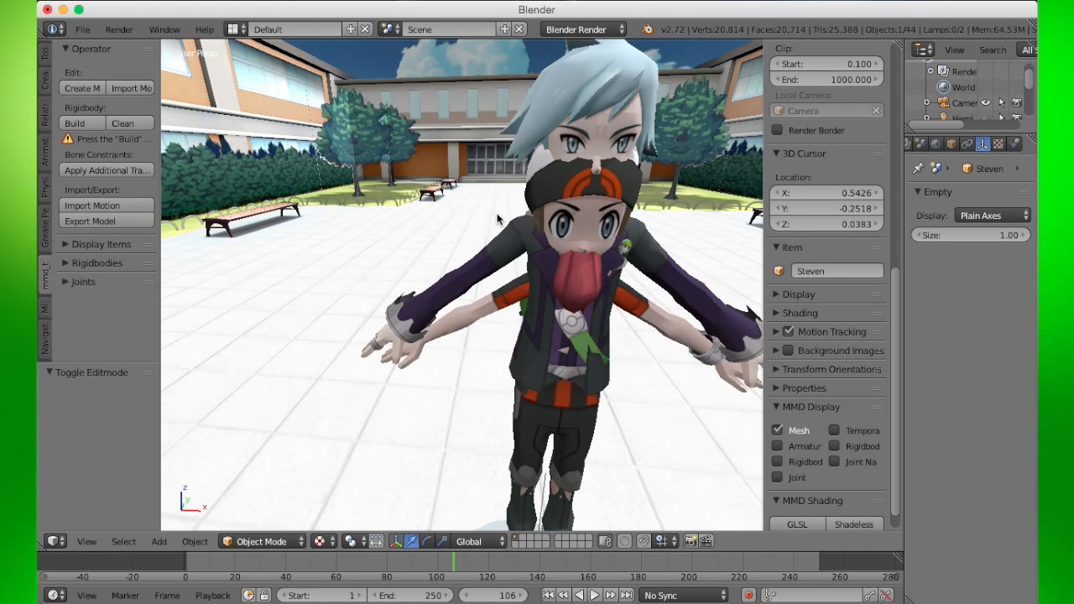
right_click(486, 313)
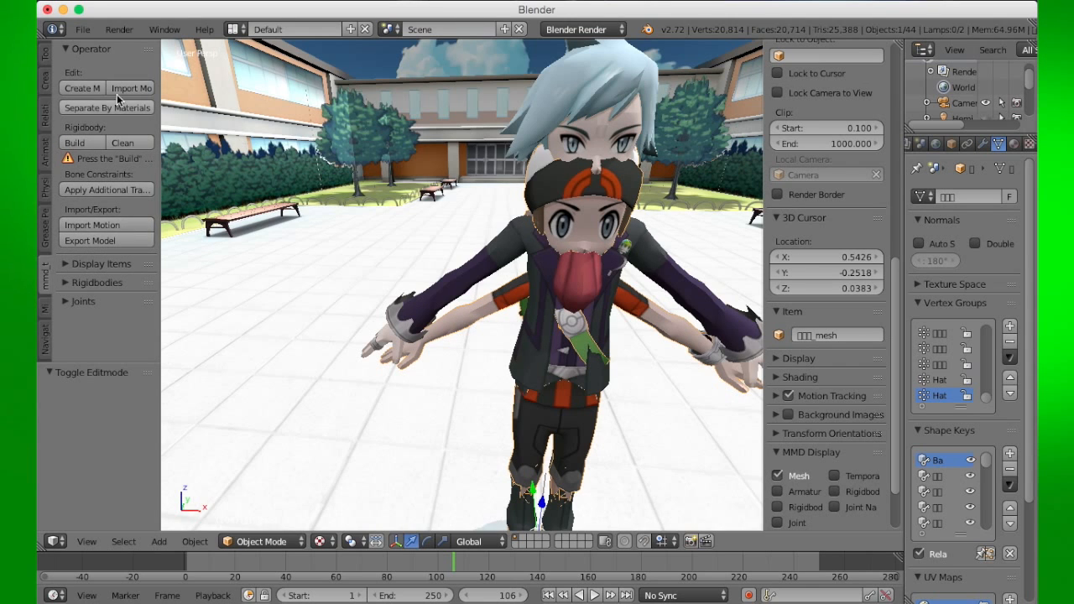
left_click(83, 29)
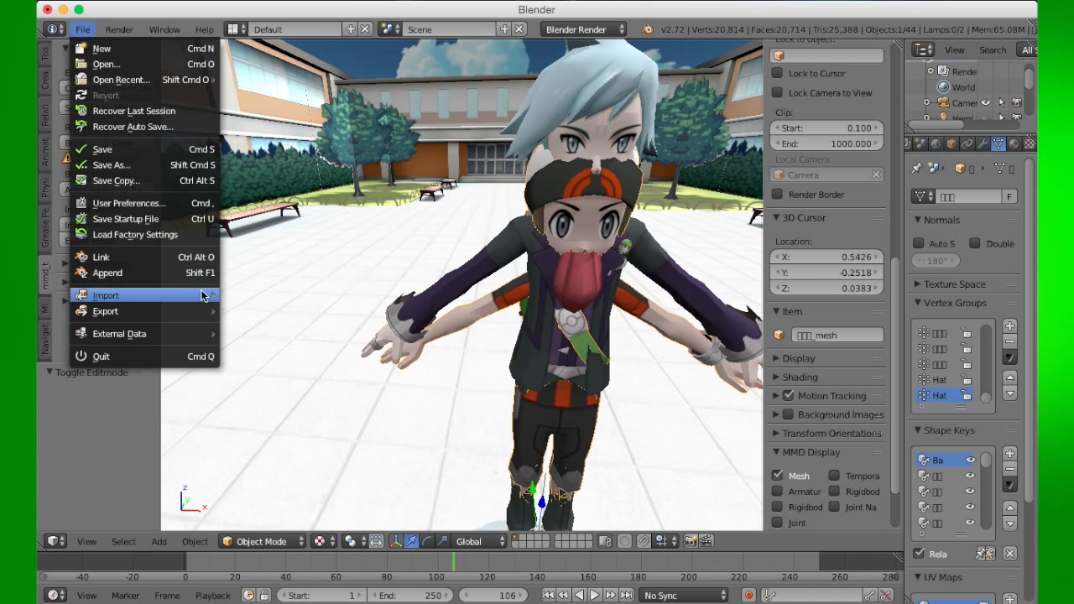
mouse_move(199, 298)
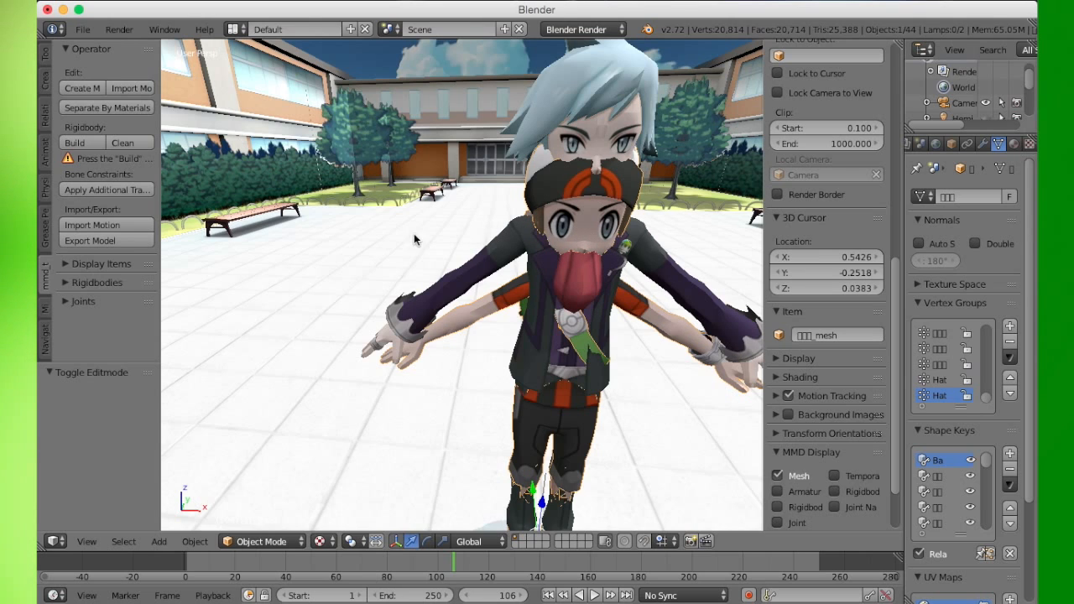
left_click(88, 226)
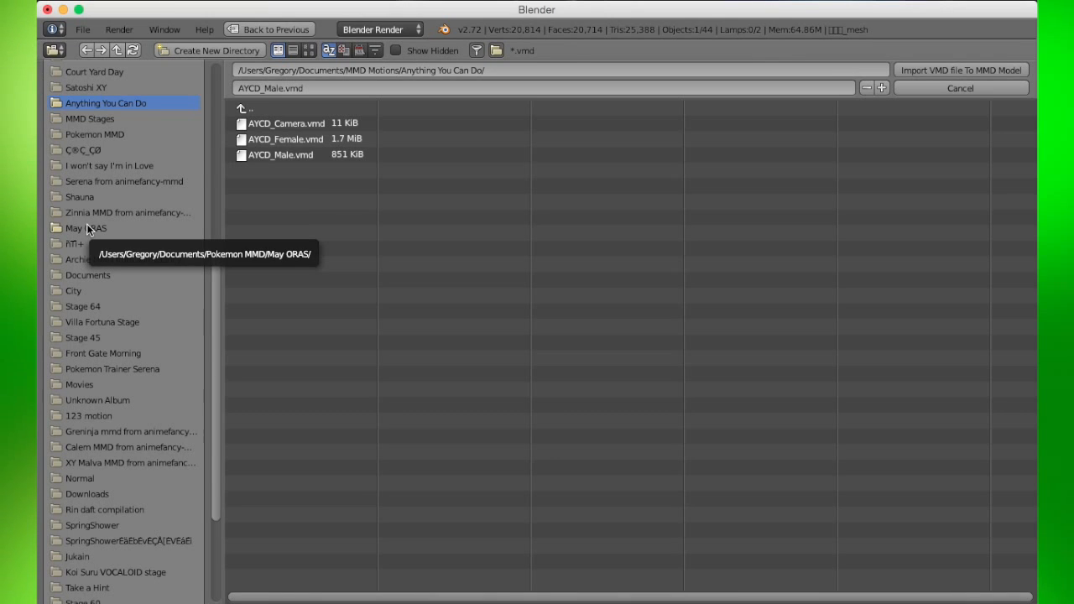
scroll(86, 223, "down", 4)
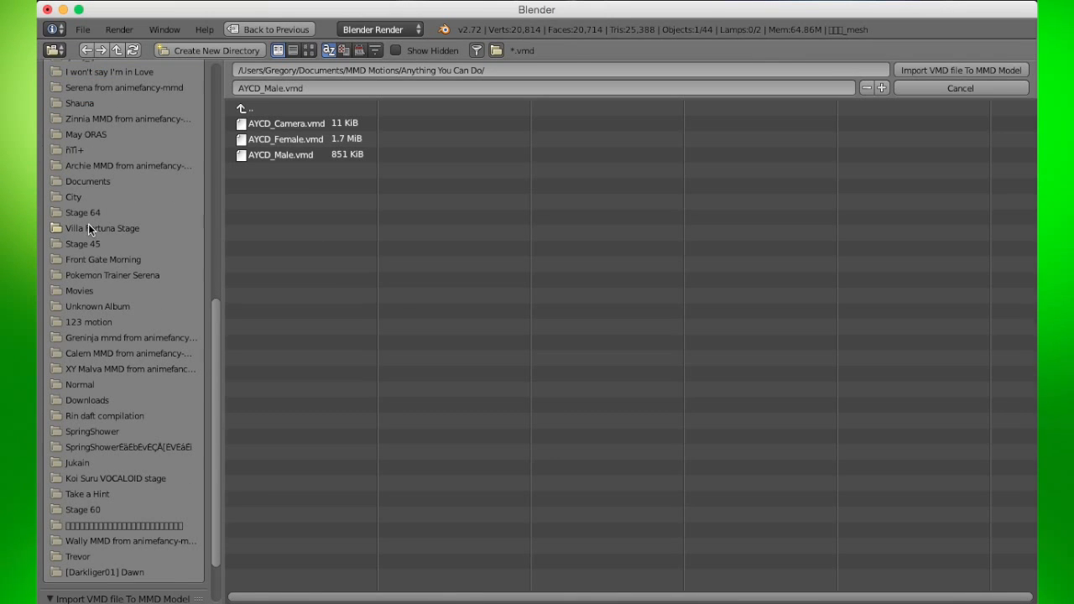
scroll(88, 223, "up", 8)
scroll(90, 222, "up", 2)
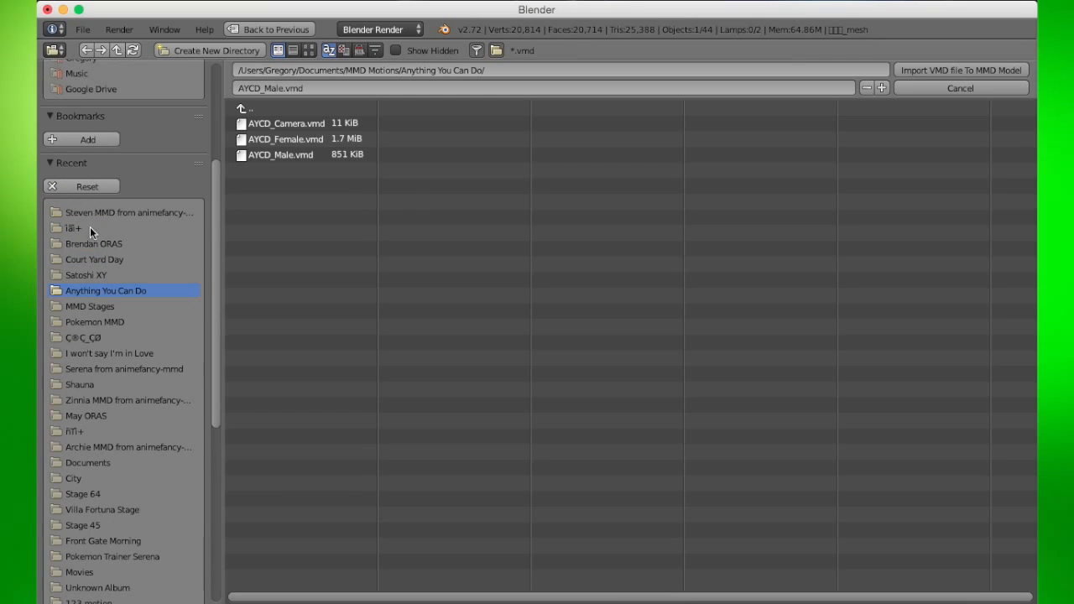
left_click(87, 306)
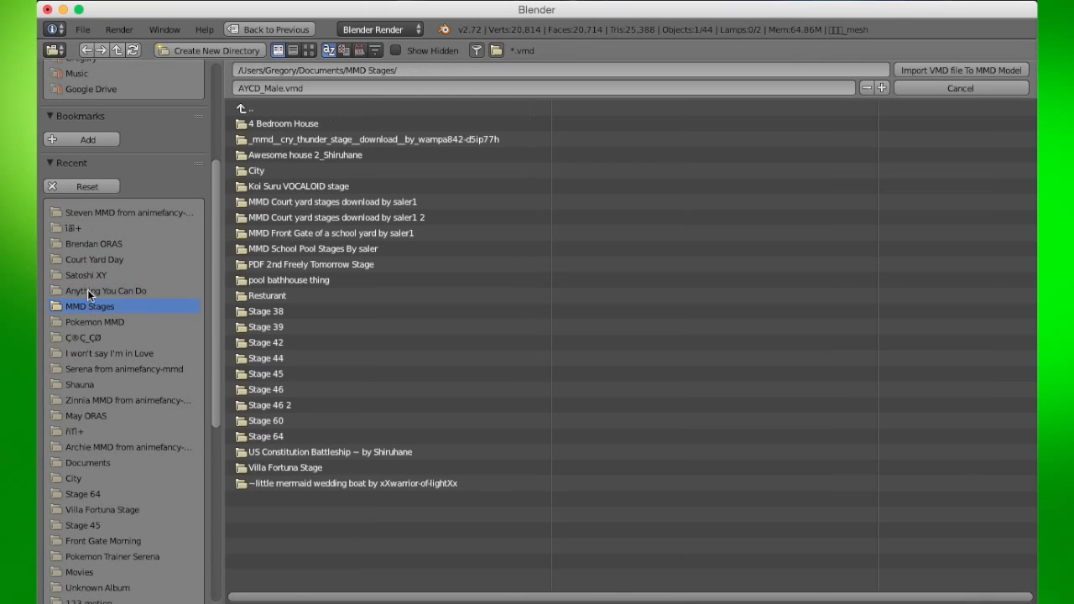
left_click(252, 109)
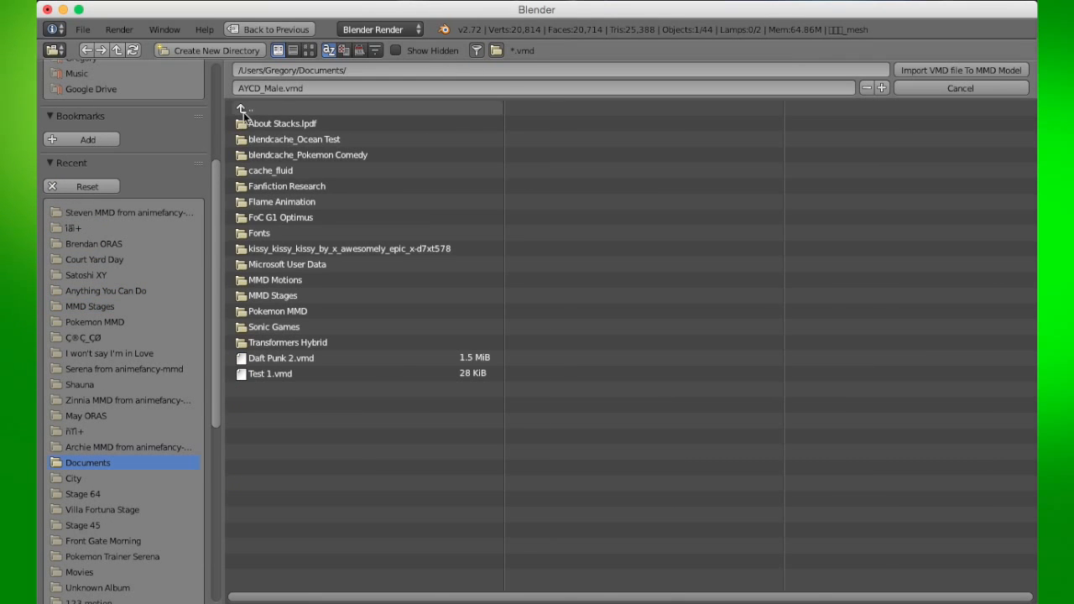
left_click(285, 278)
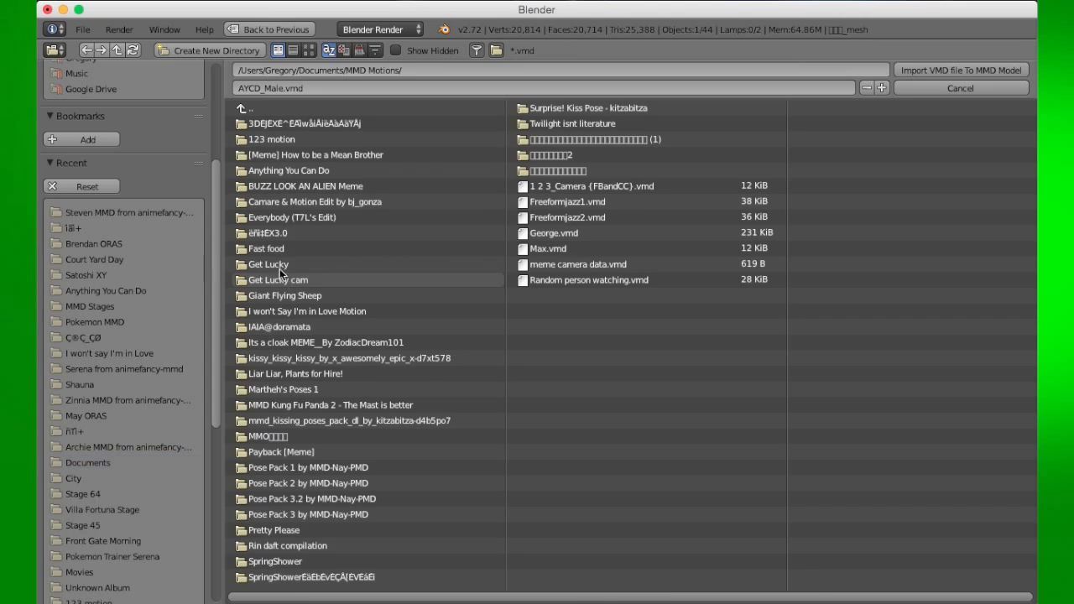
left_click(285, 185)
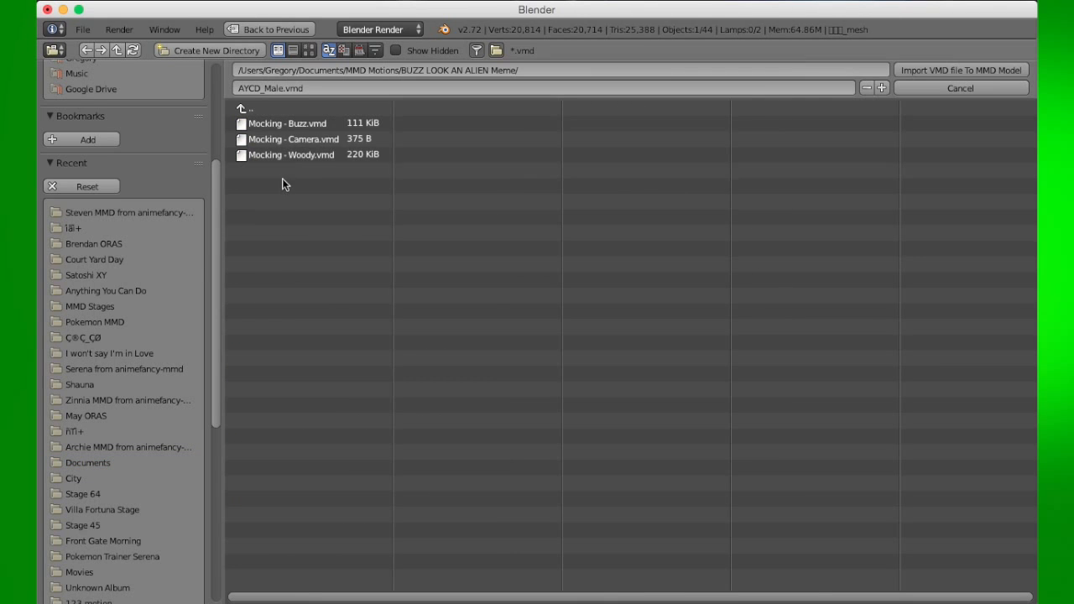
left_click(290, 125)
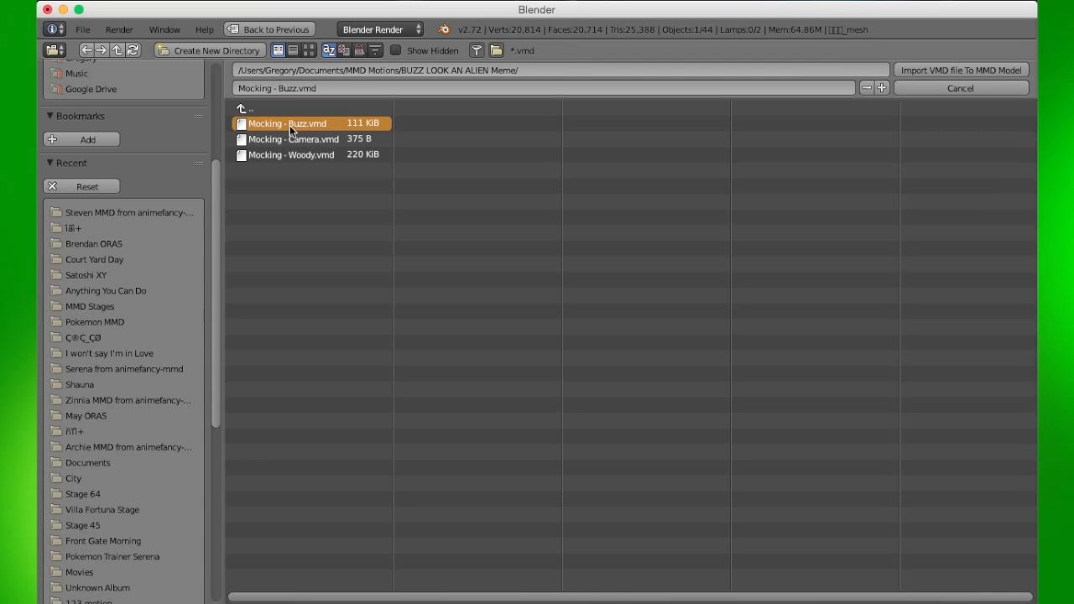
left_click(939, 72)
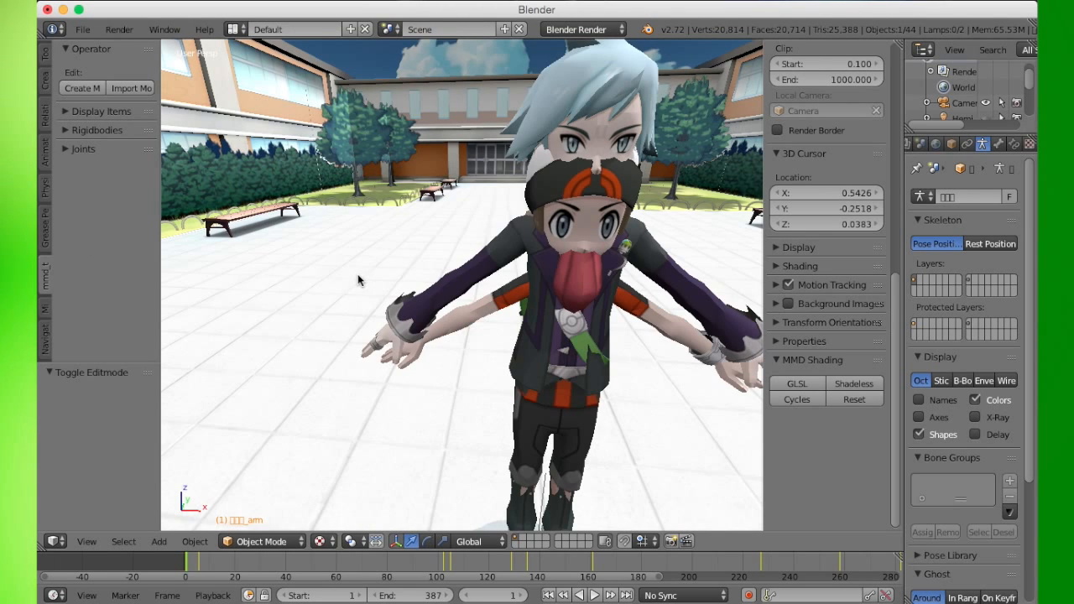
- Select Steven's mesh and import Mocking - Woody.vmd from the same folder as his motion
middle_click_drag(360, 276, 352, 264)
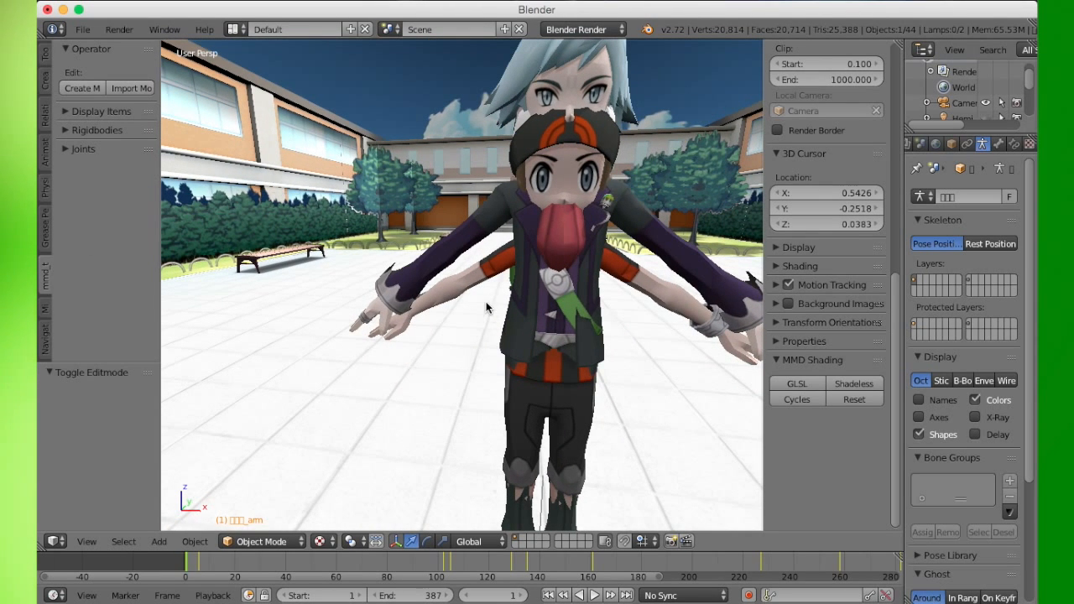
scroll(528, 315, "down", 5)
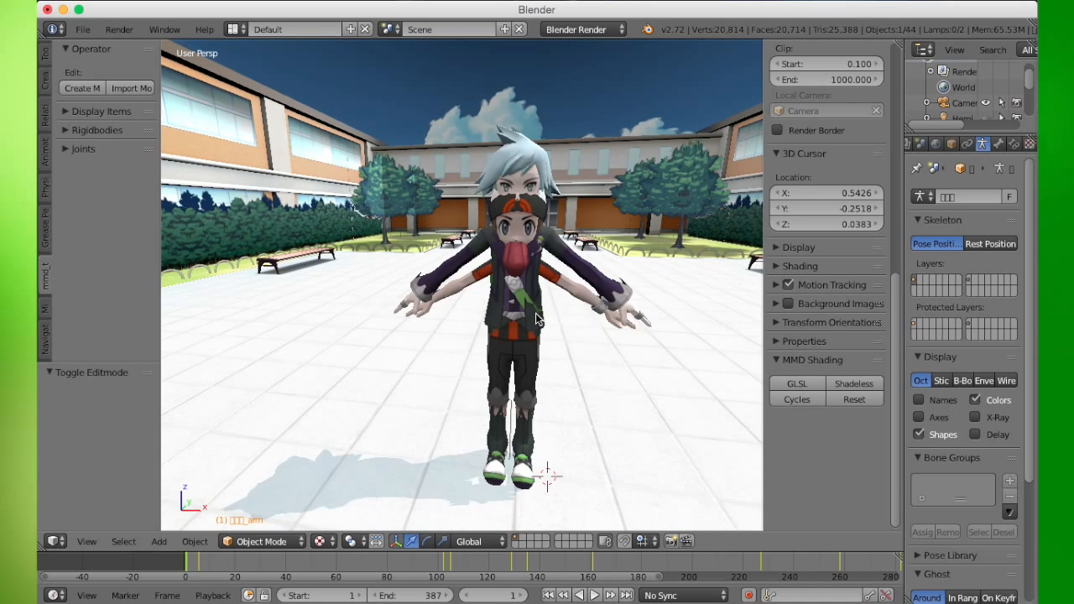
right_click(544, 310)
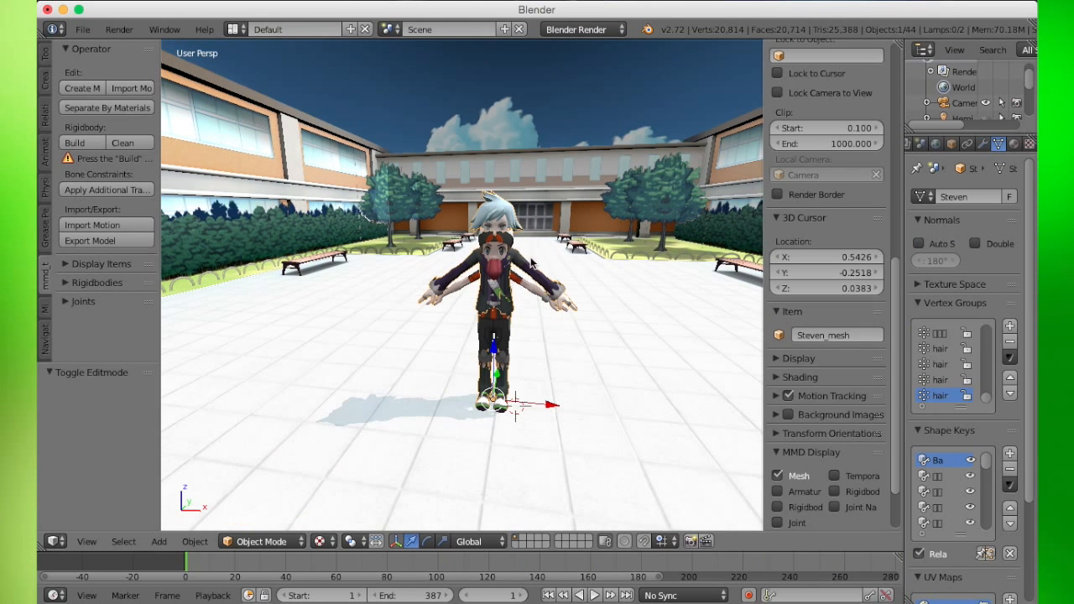
left_click(116, 226)
left_click(290, 155)
left_click(974, 76)
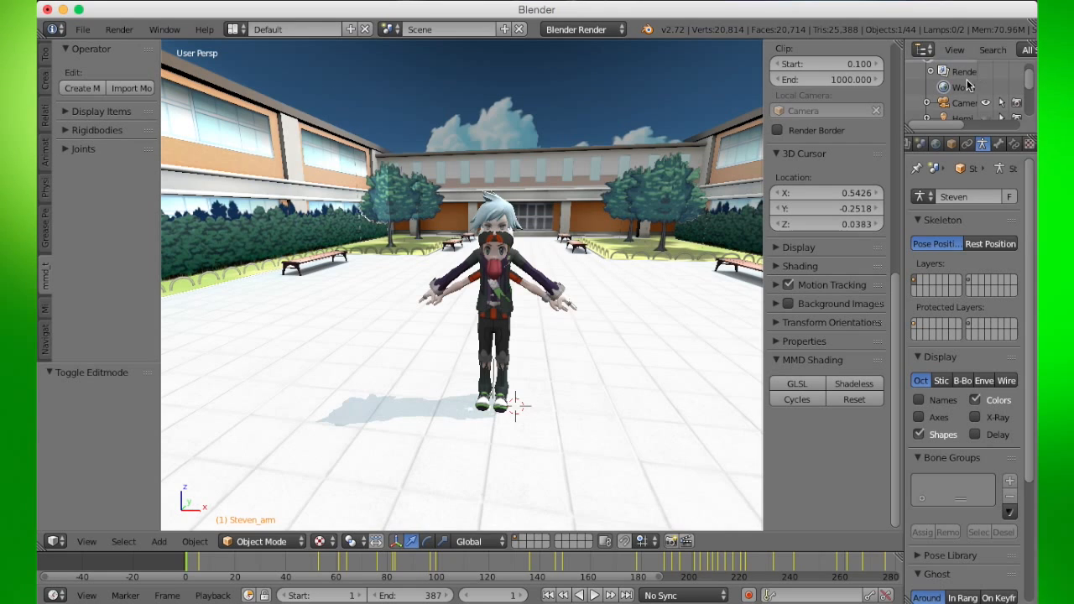
middle_click_drag(636, 286, 580, 292)
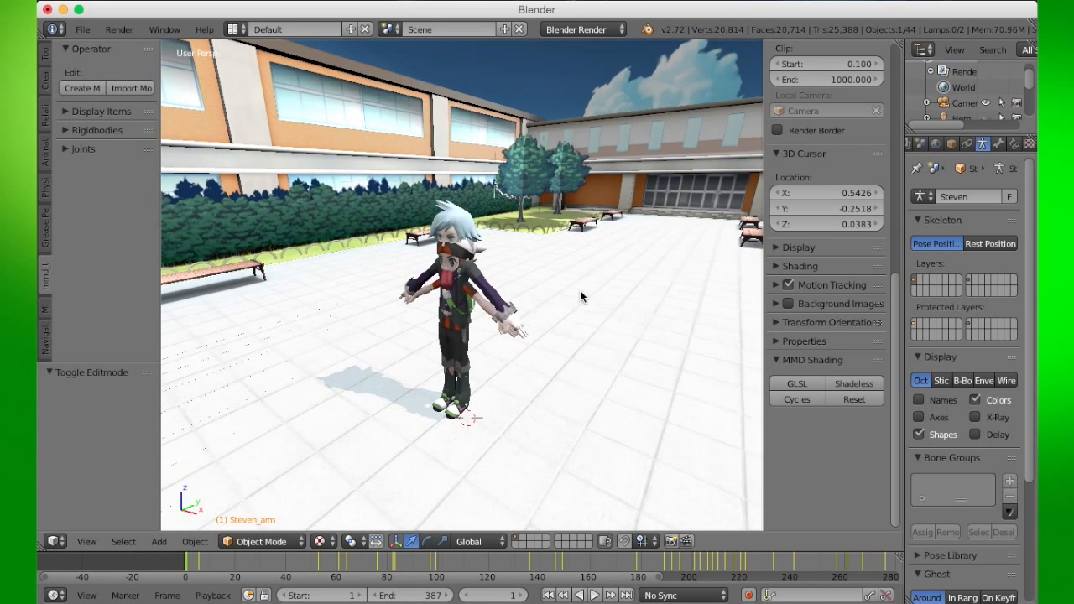
scroll(580, 292, "down", 4)
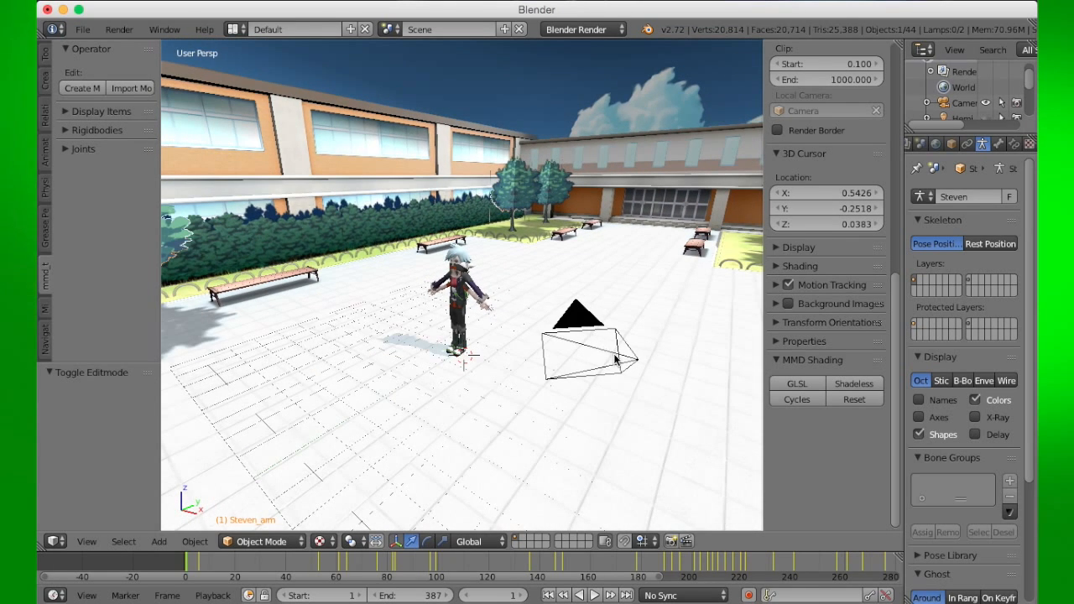
- Select the camera and import Mocking - Camera.vmd from the BUZZ LOOK AN ALIEN Meme folder as its motion
mouse_move(520, 317)
middle_mouse_down()
mouse_move(522, 297)
mouse_move(496, 290)
mouse_move(504, 317)
middle_mouse_up()
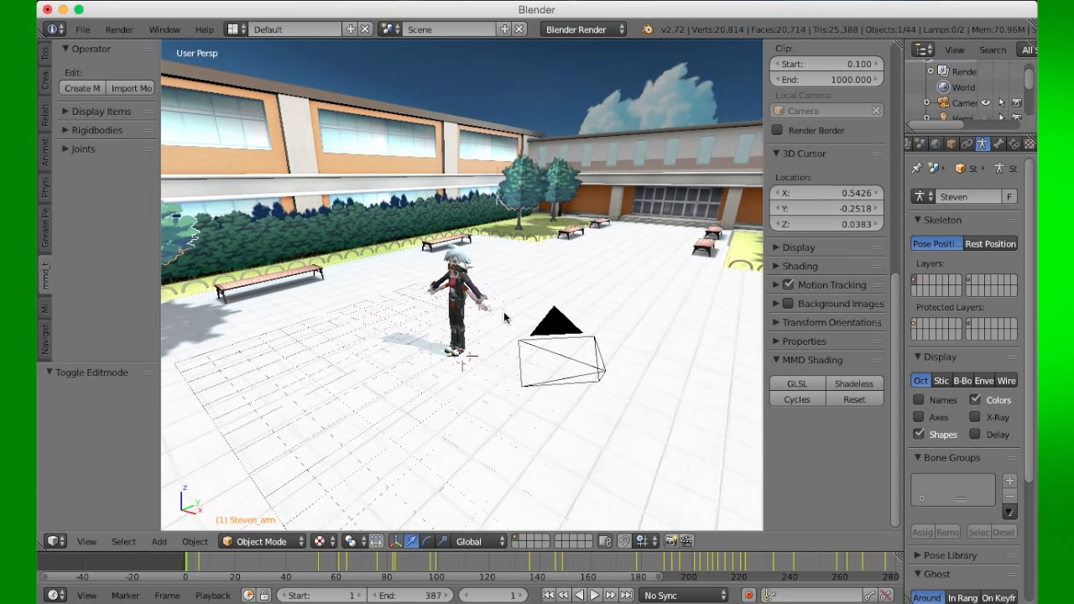
right_click(568, 317)
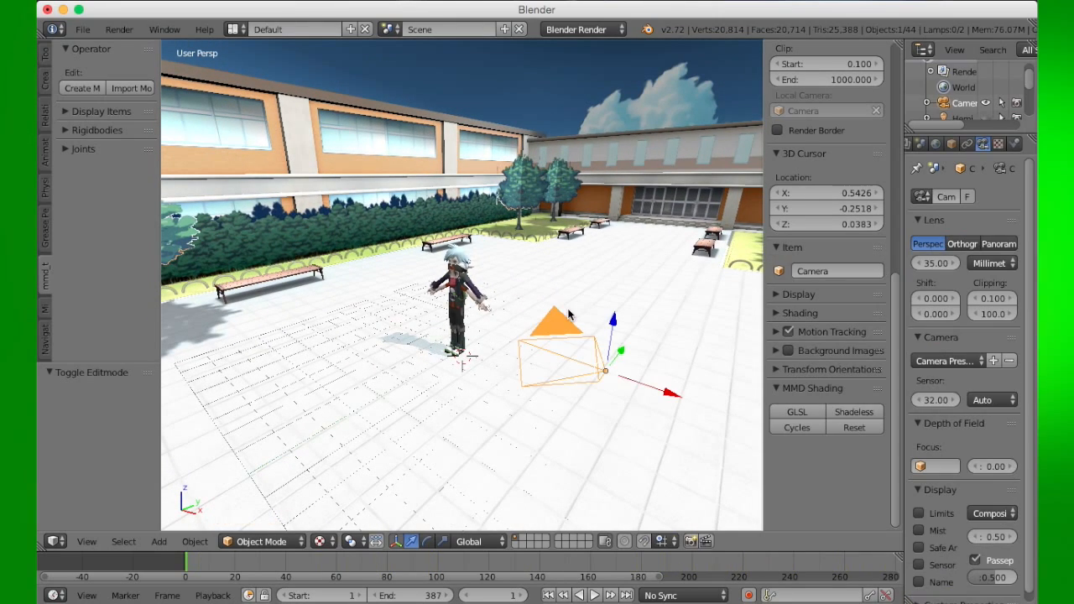
left_click(83, 29)
mouse_move(161, 304)
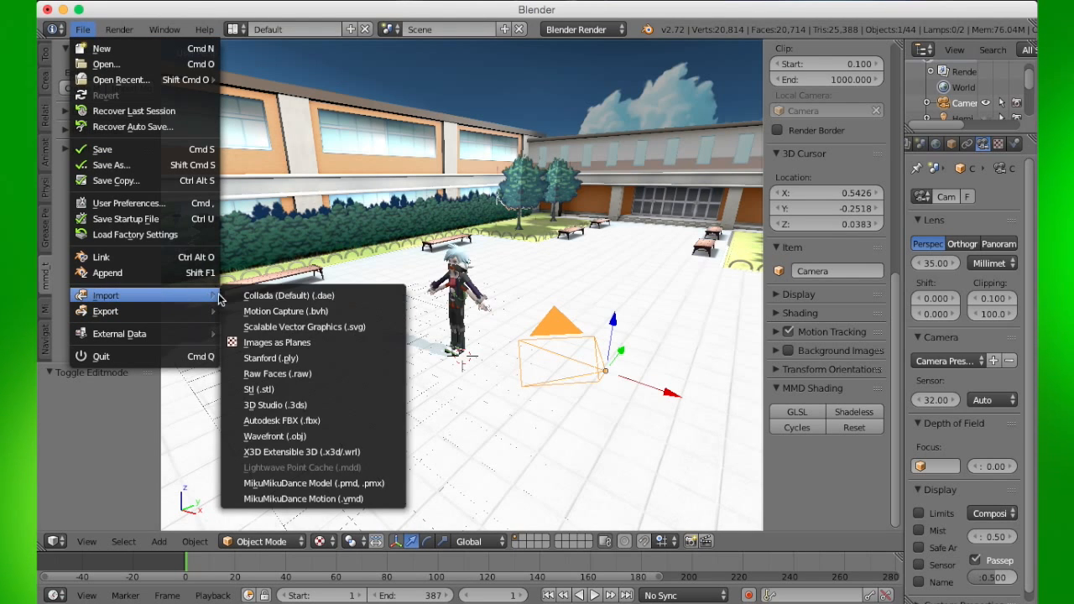
left_click(355, 498)
left_click(85, 405)
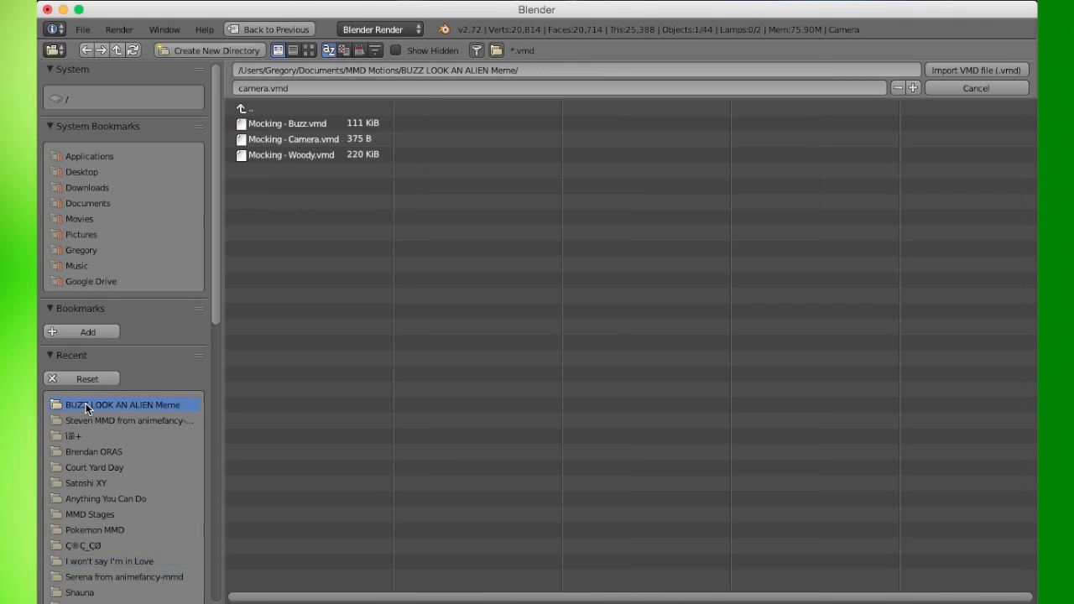
left_click(317, 139)
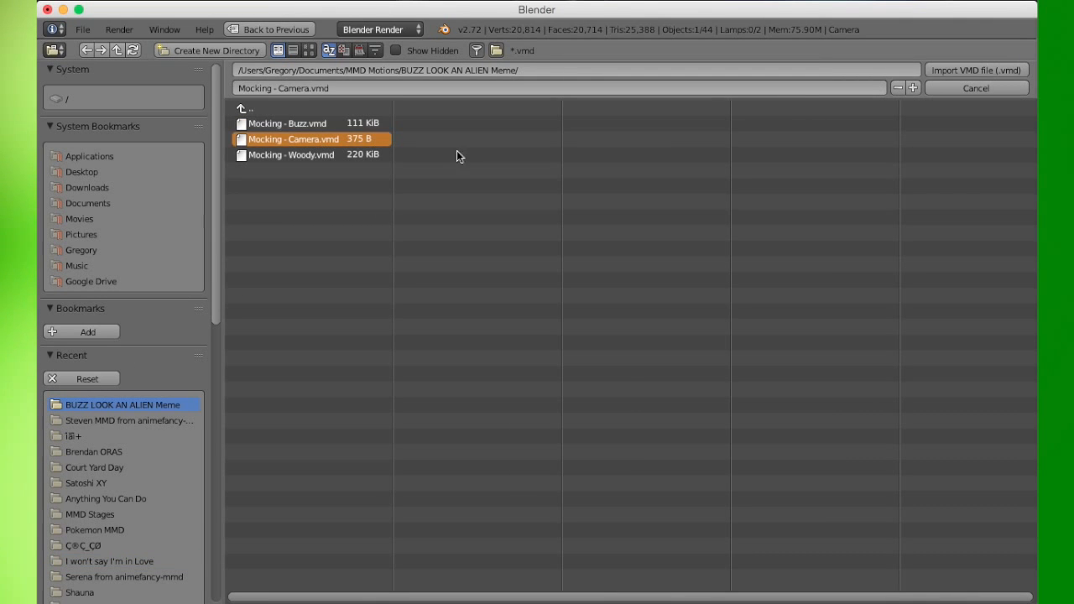
left_click(968, 70)
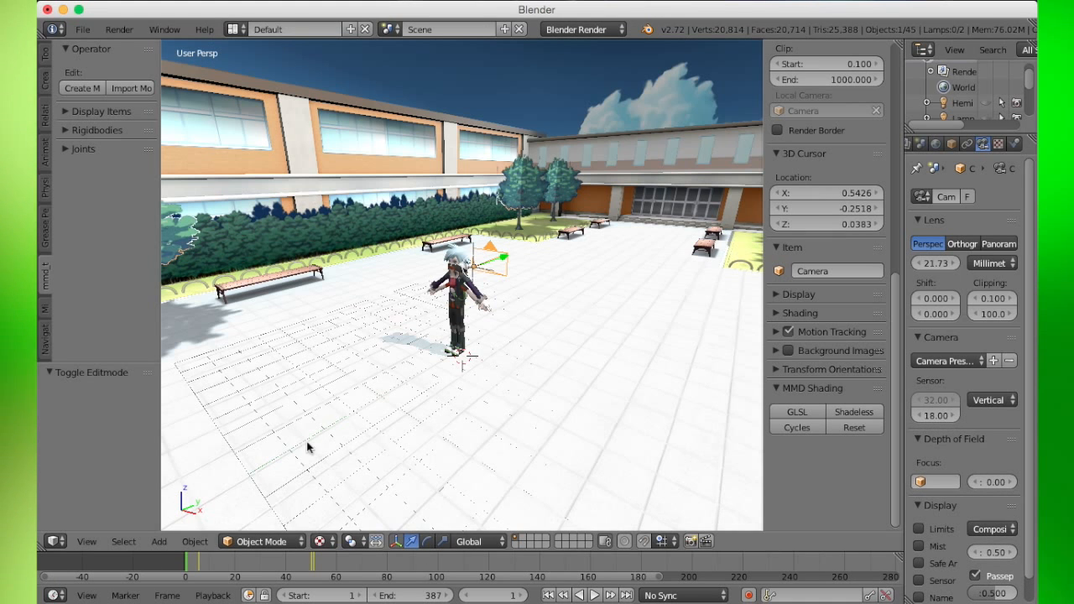
- Switch the viewport to look through the camera
left_click(92, 546)
left_click(99, 523)
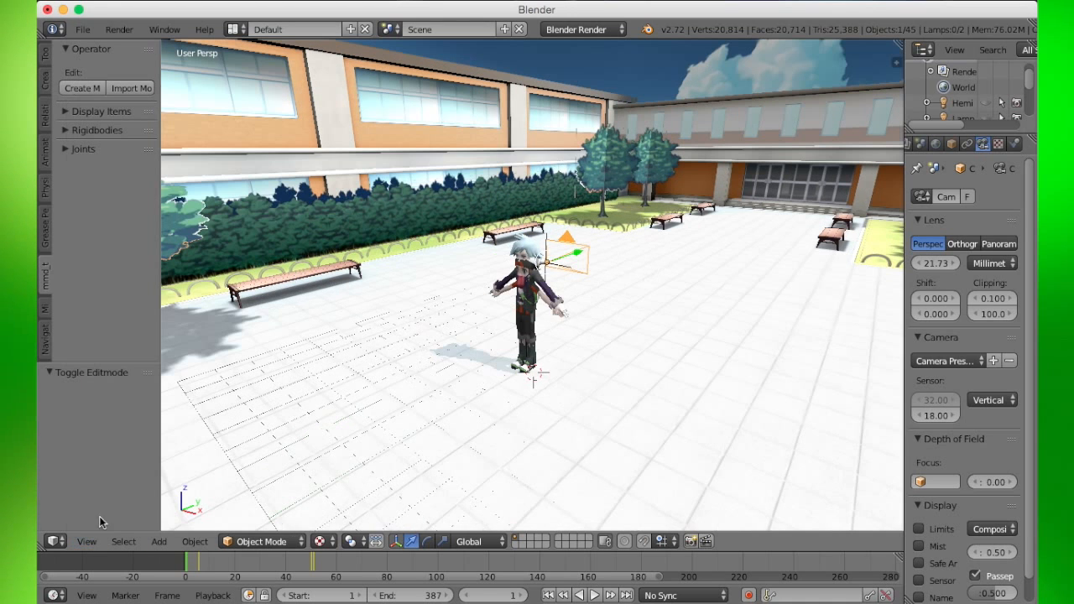
left_click(83, 544)
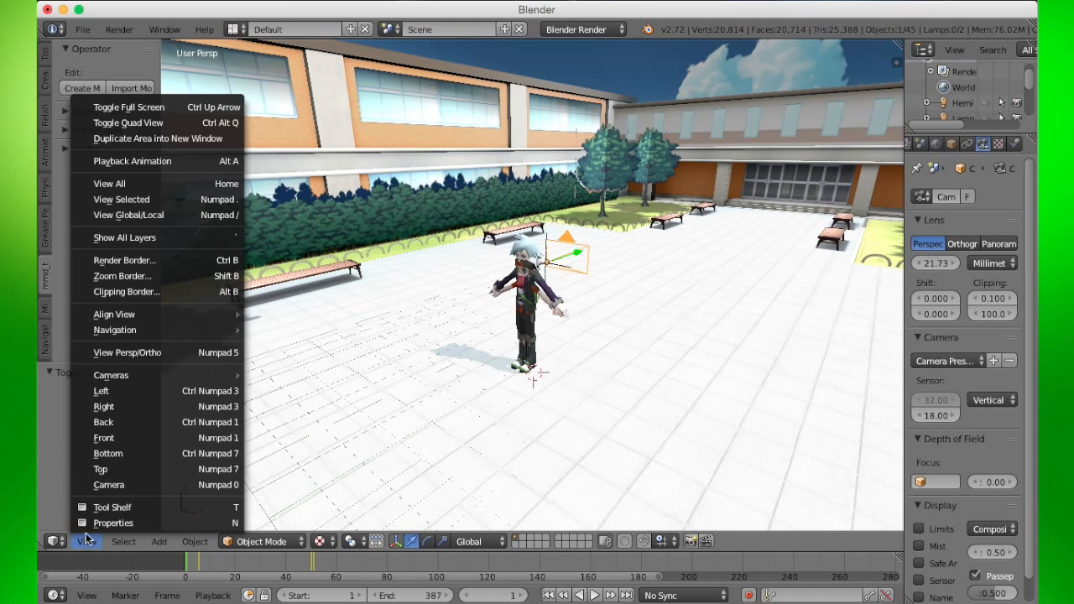
left_click(105, 484)
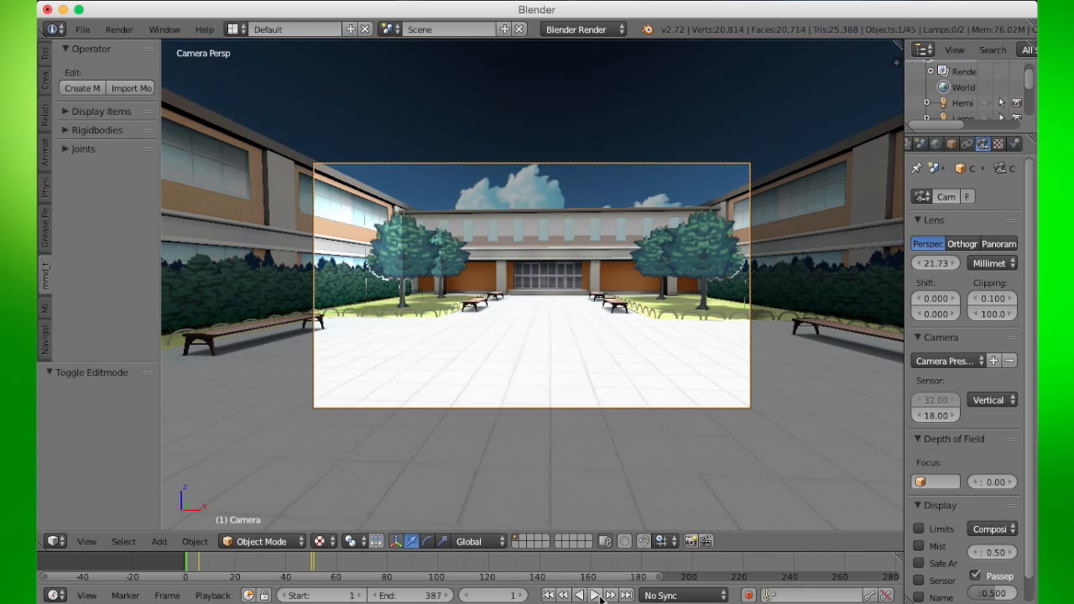
- Play the animation through the camera view and review the render dimensions, restarting playback from the first frame
left_click(595, 595)
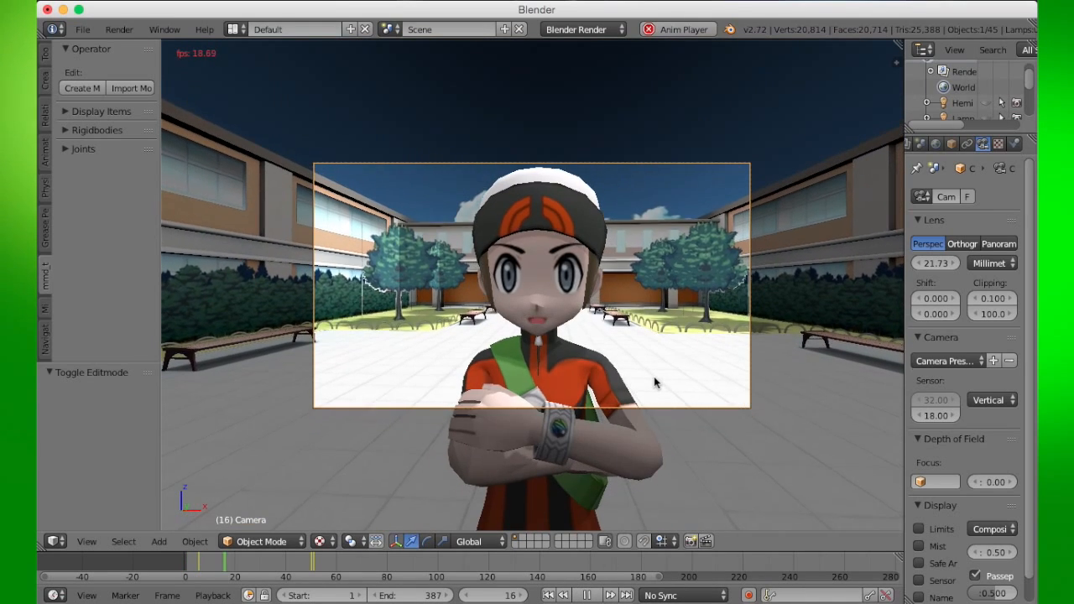
key("n")
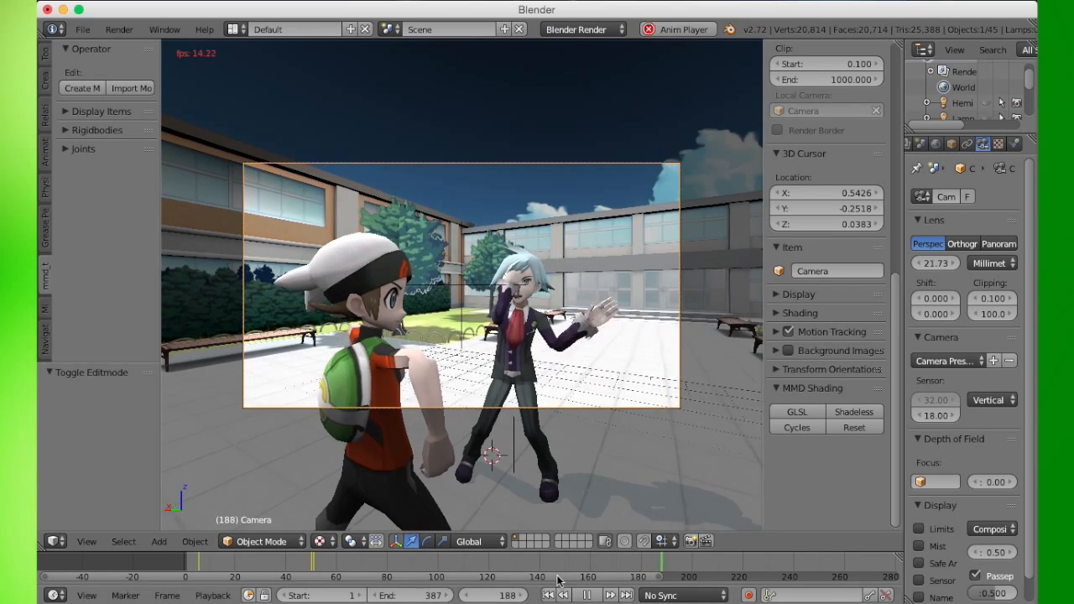
scroll(552, 578, "down", 3)
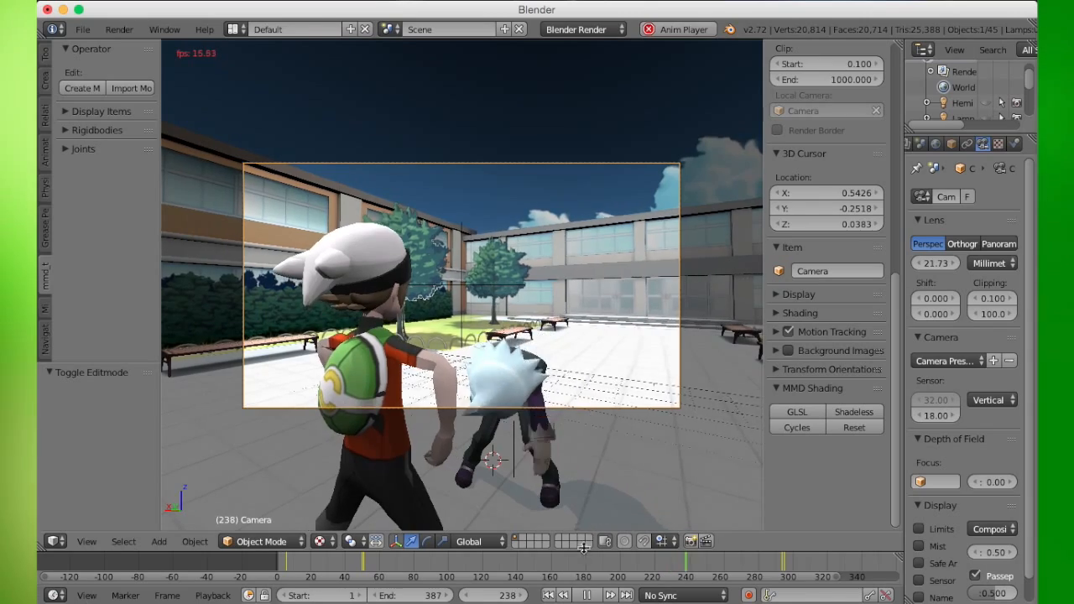
scroll(585, 561, "right", 3)
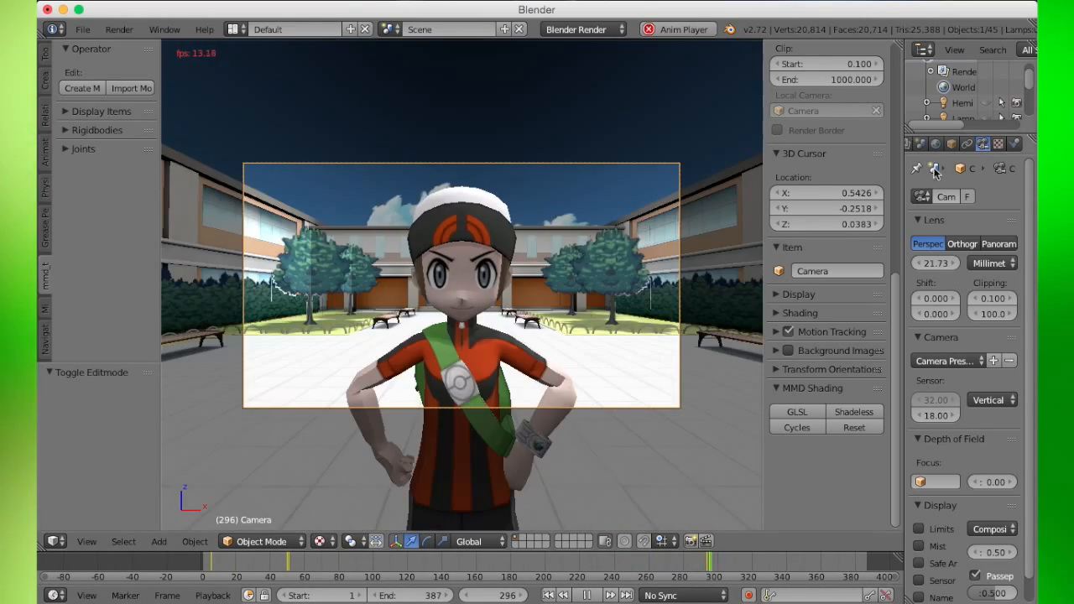
scroll(939, 151, "up", 3)
left_click(950, 144)
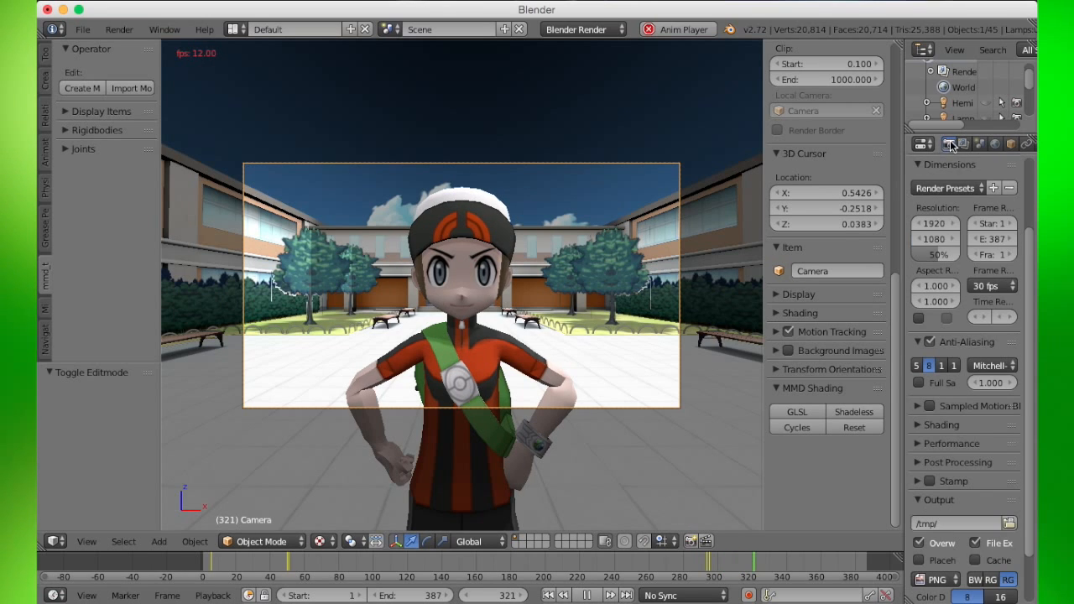
scroll(982, 413, "down", 5)
scroll(981, 413, "up", 2)
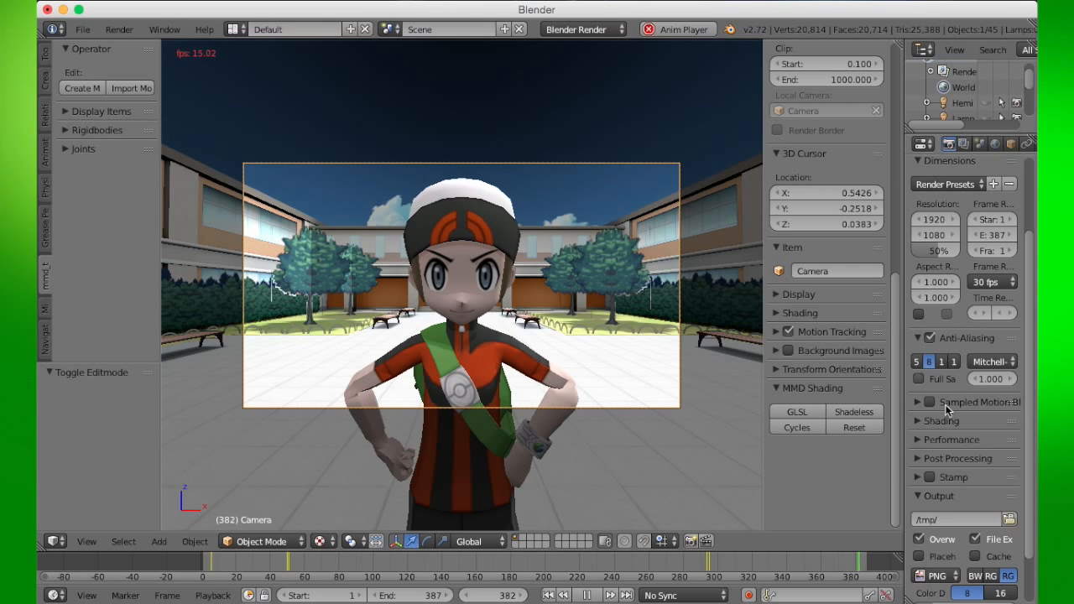
left_click(591, 595)
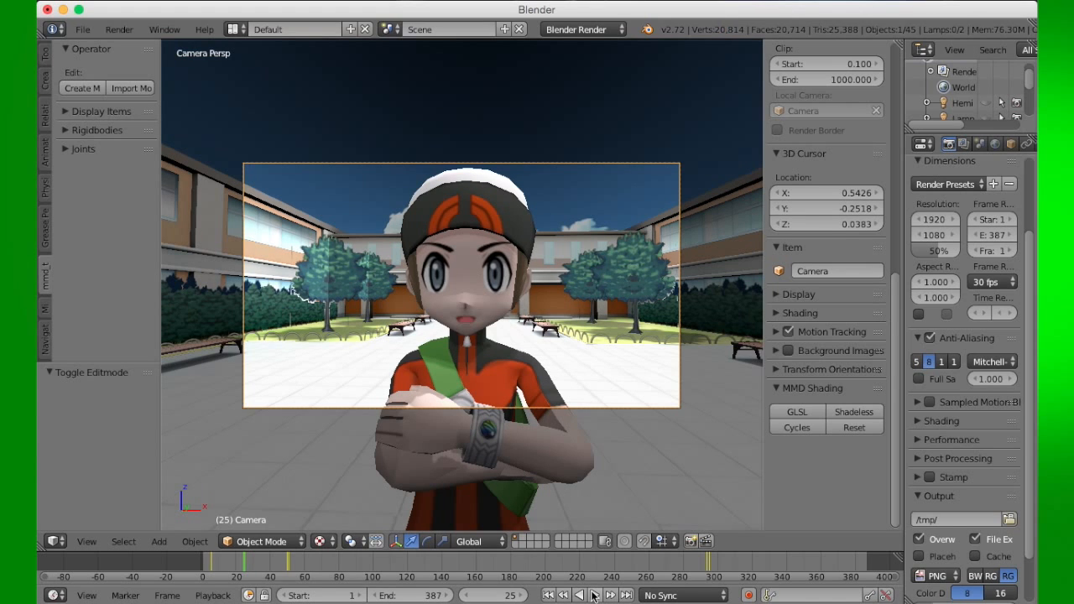
left_click(548, 595)
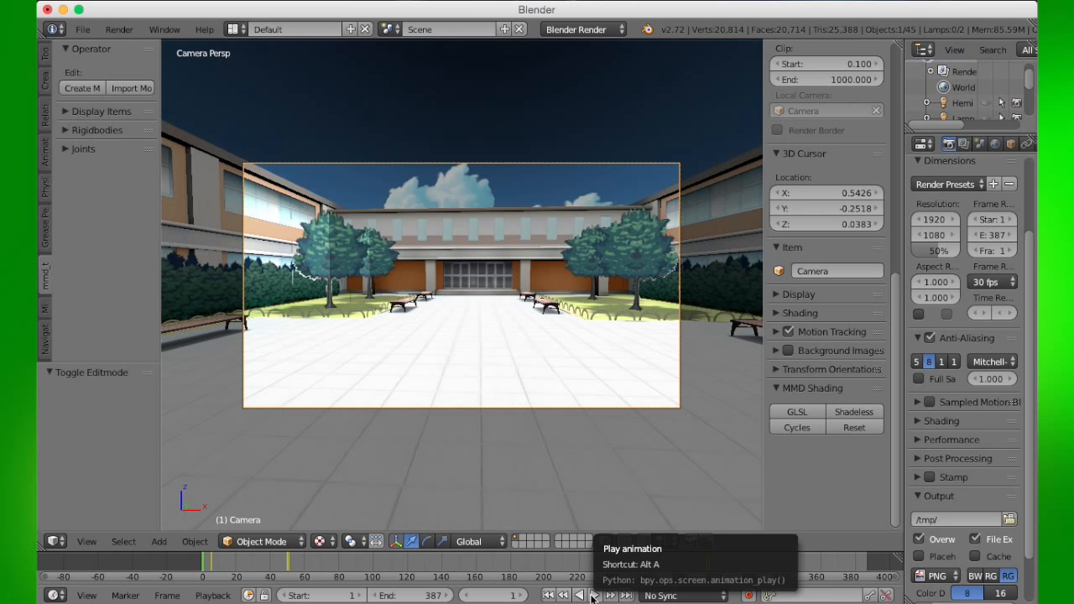
left_click(594, 595)
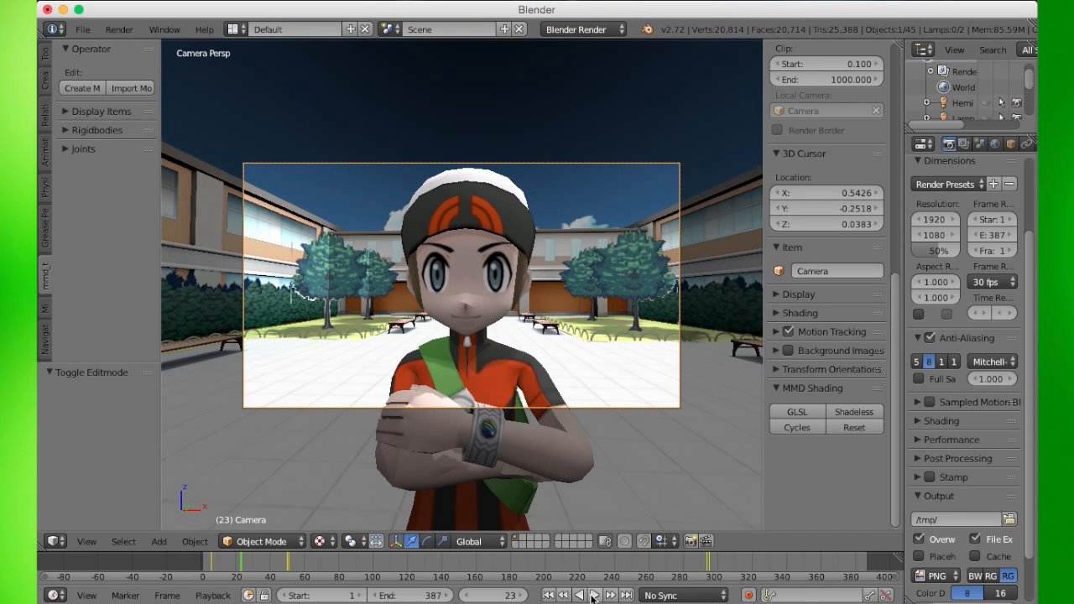
- Orbit and zoom around the two animated characters to examine their motion
scroll(574, 446, "right", 5)
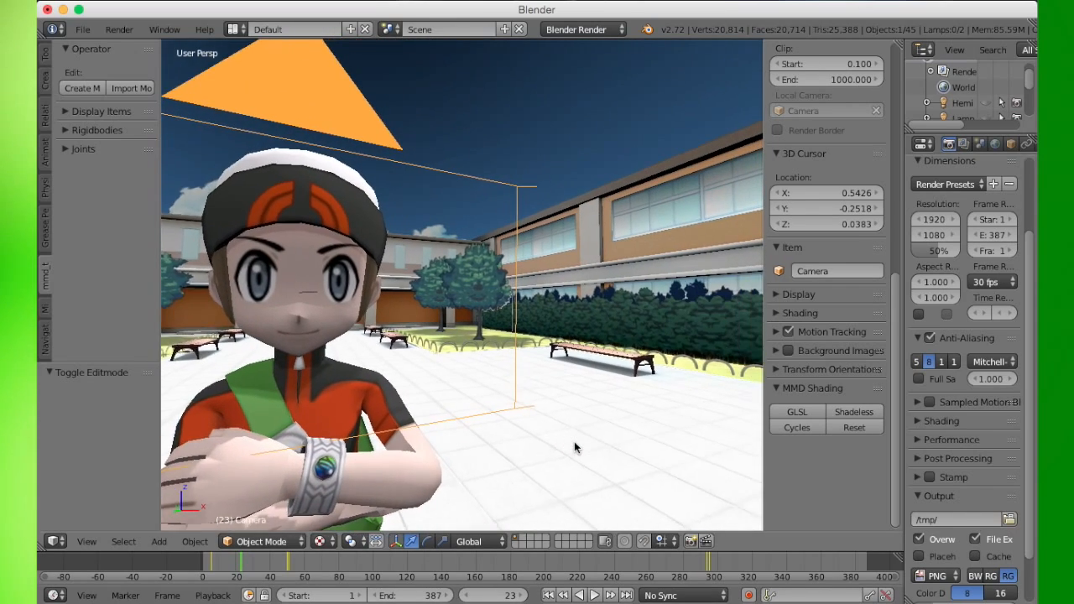
scroll(575, 446, "right", 3)
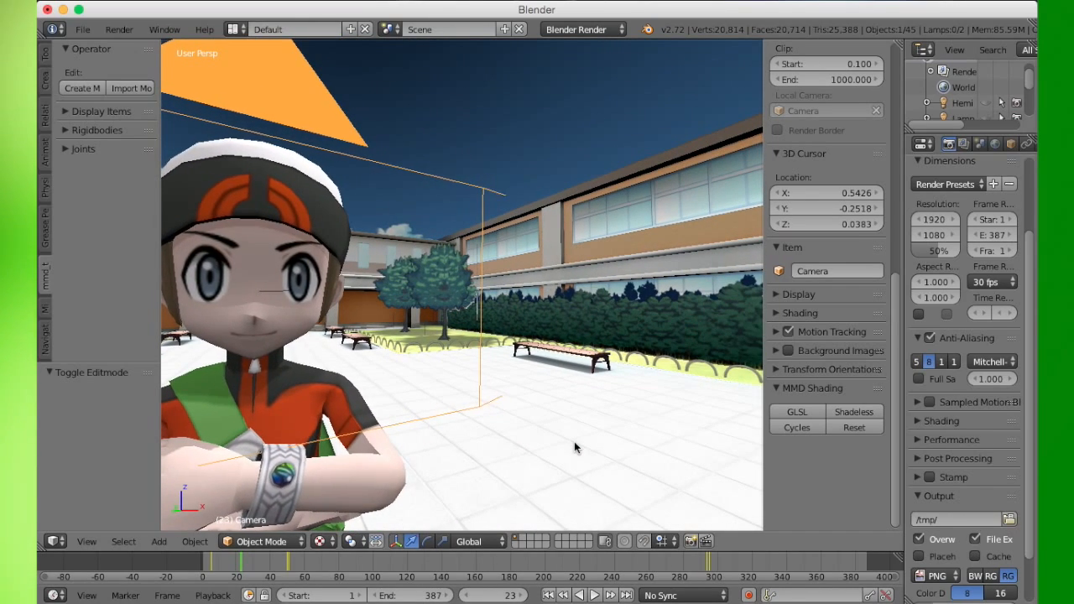
scroll(575, 446, "down", 4)
scroll(574, 446, "down", 5)
scroll(574, 447, "right", 5)
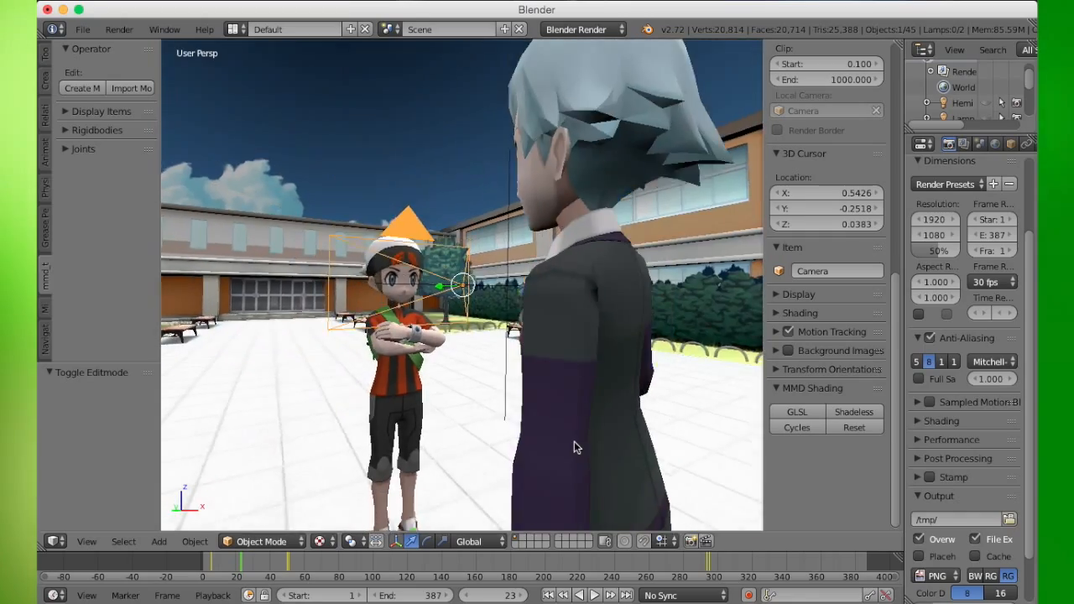
scroll(574, 446, "down", 5)
scroll(574, 447, "down", 5)
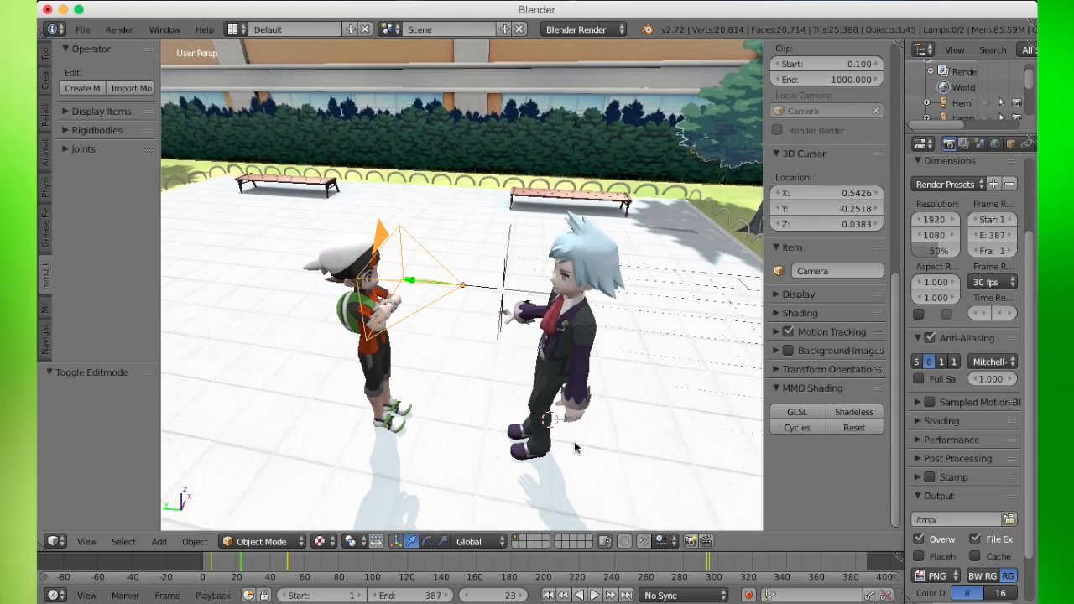
scroll(550, 355, "down", 5)
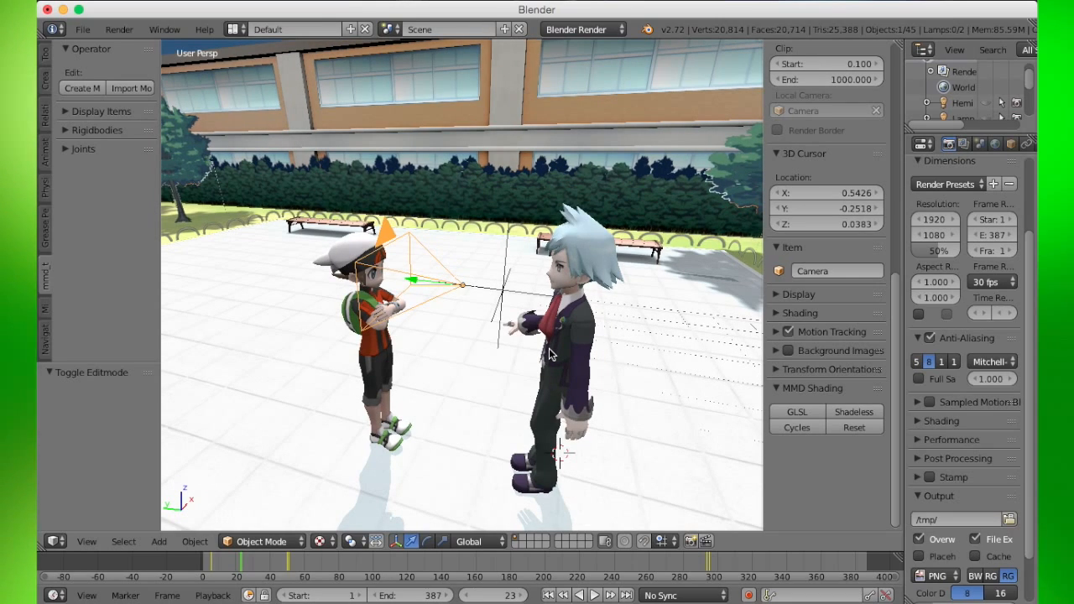
scroll(550, 354, "left", 5)
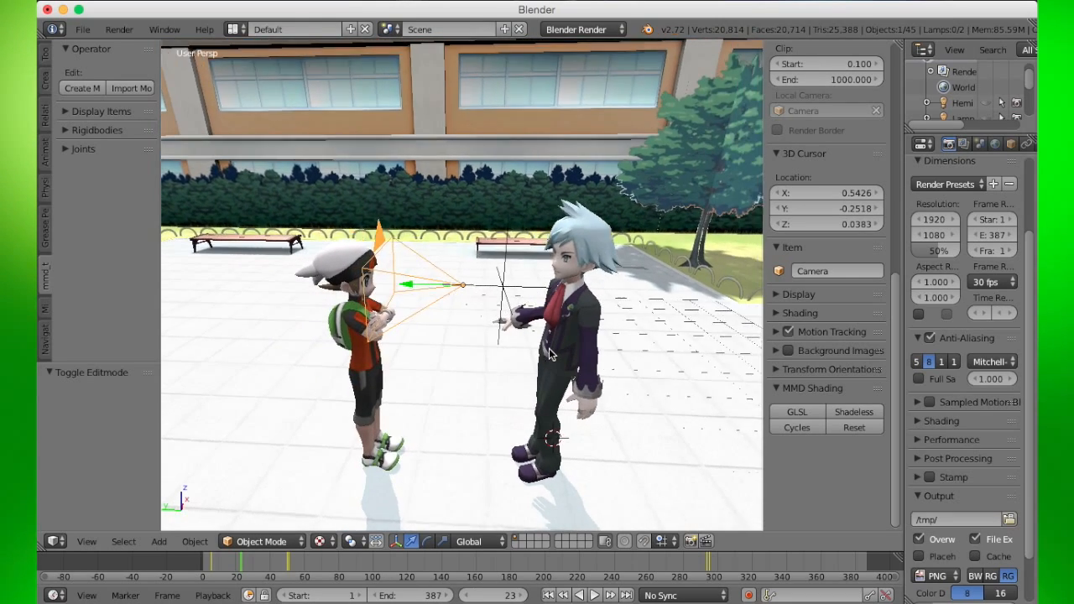
scroll(548, 349, "left", 5)
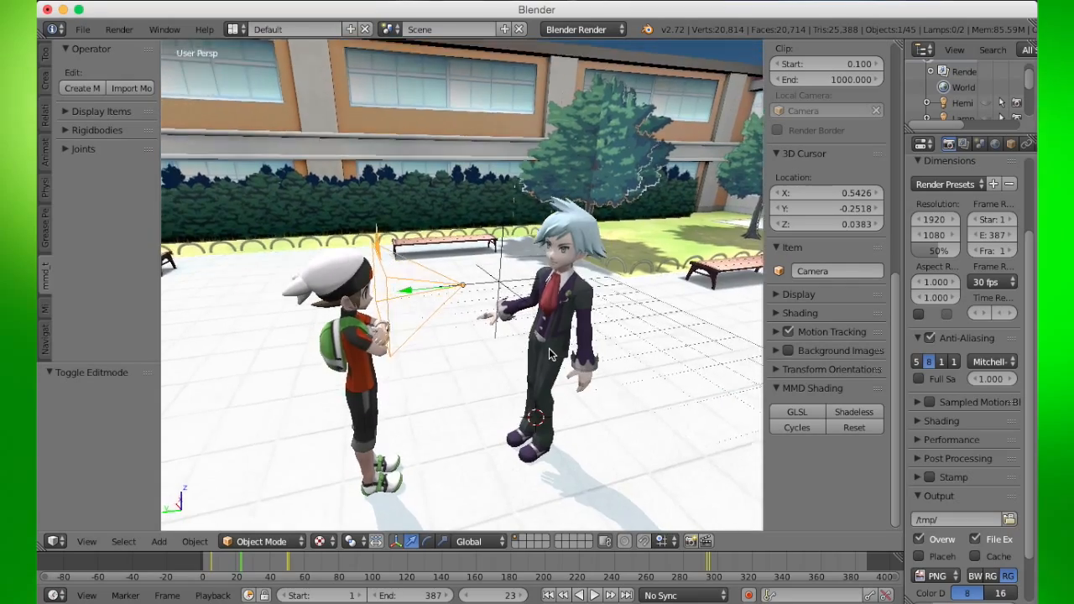
scroll(548, 348, "down", 5)
scroll(549, 349, "left", 10)
scroll(550, 354, "left", 8)
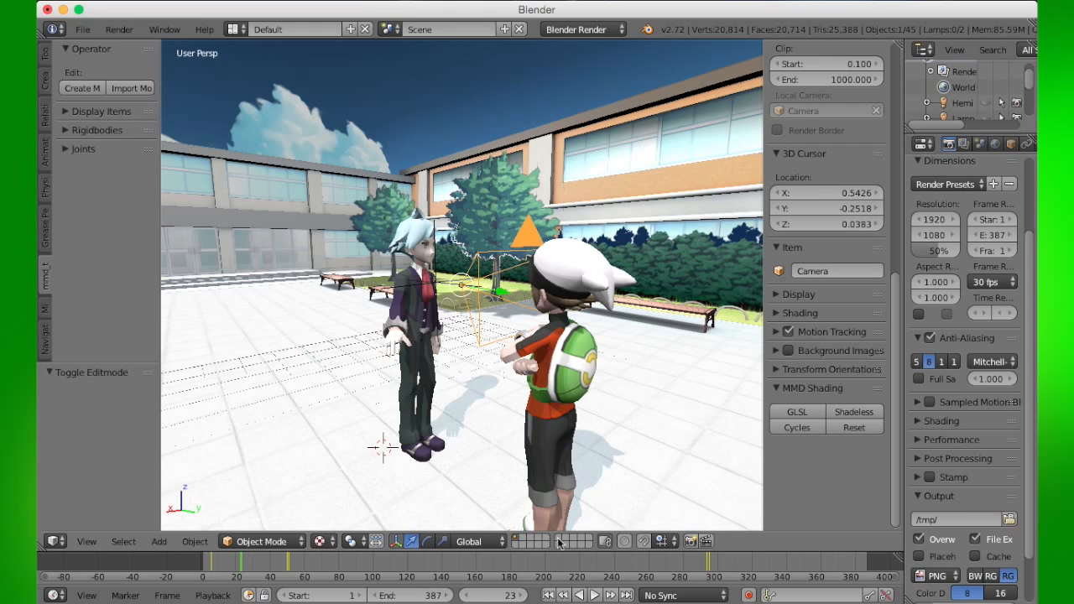
- Return to the first frame, select Steven's mesh, and build the rigid bodies
left_click(548, 595)
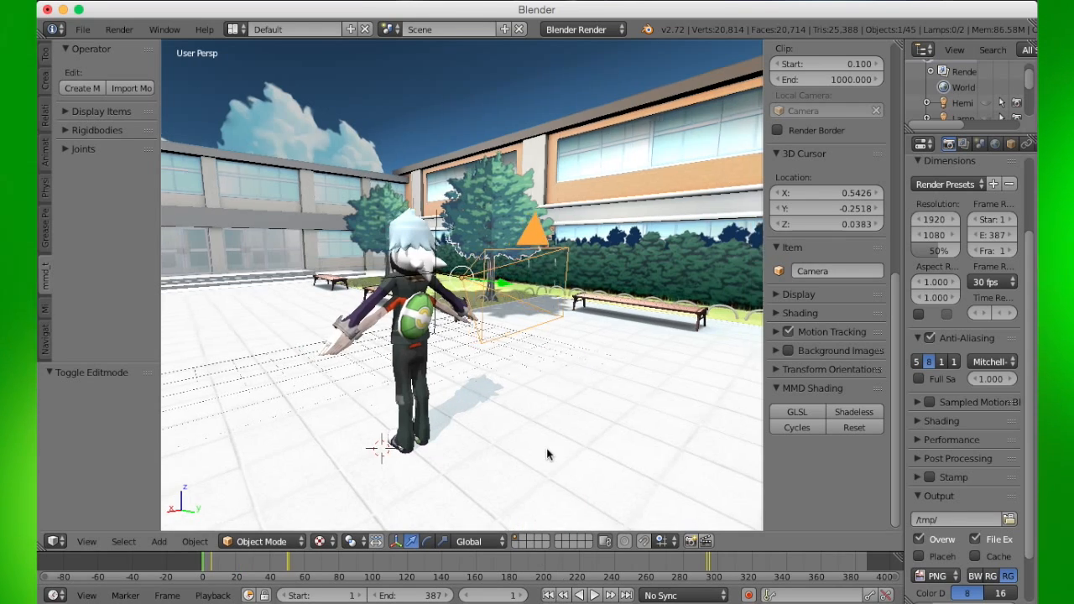
scroll(546, 448, "left", 10)
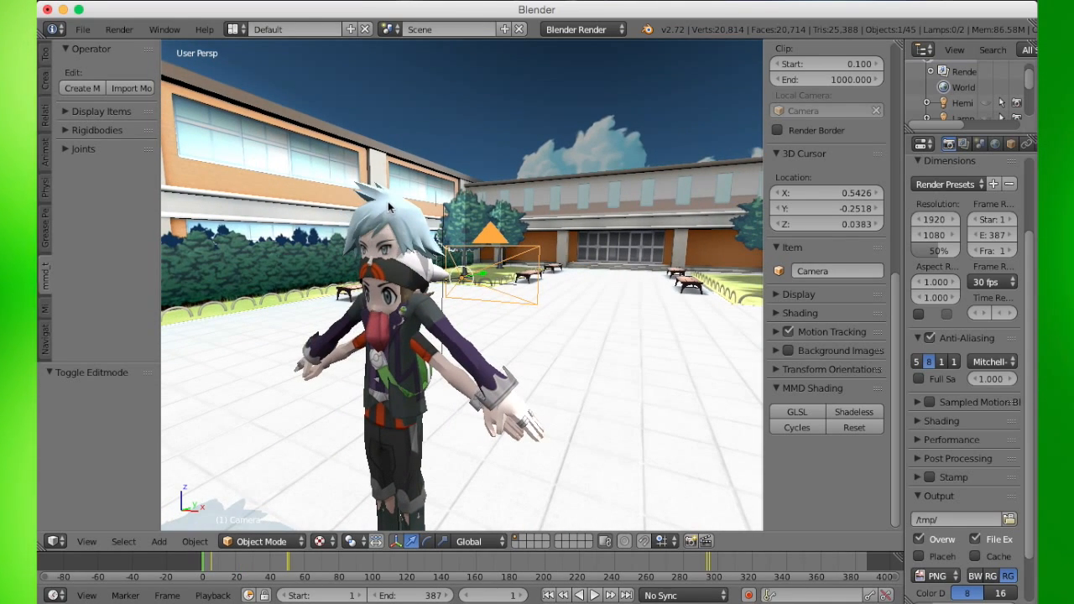
left_click(389, 205)
right_click(401, 212)
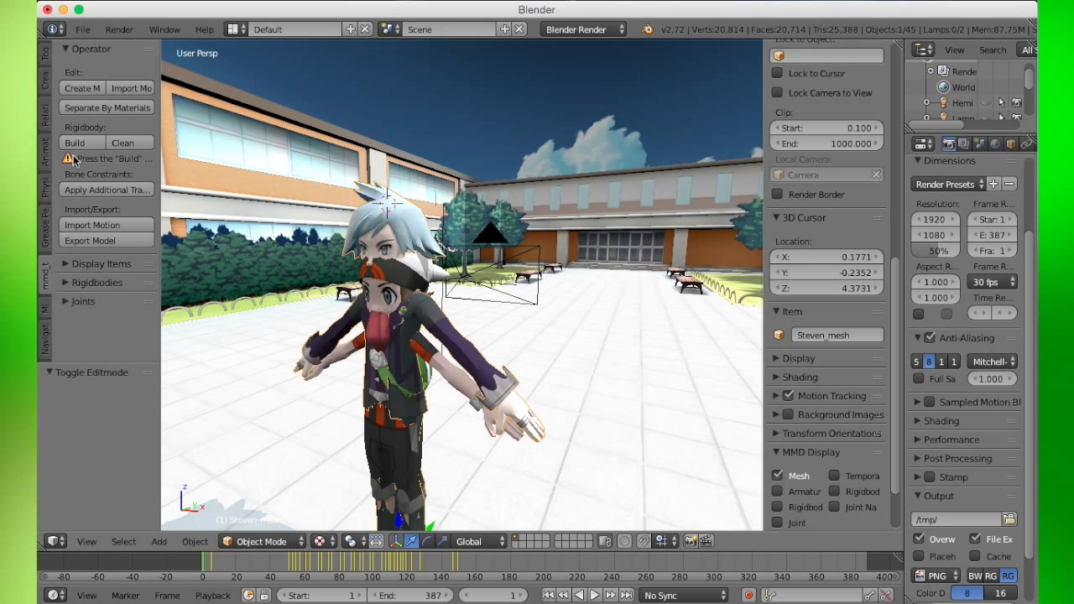
mouse_move(159, 165)
left_mouse_down()
mouse_move(341, 175)
mouse_move(171, 176)
left_mouse_up()
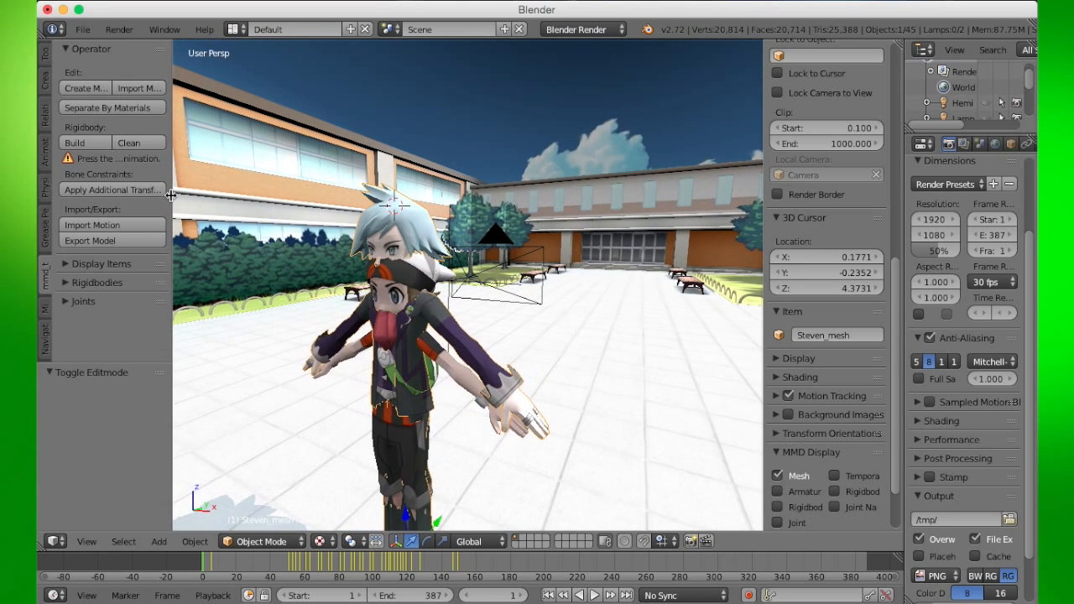
left_click(85, 143)
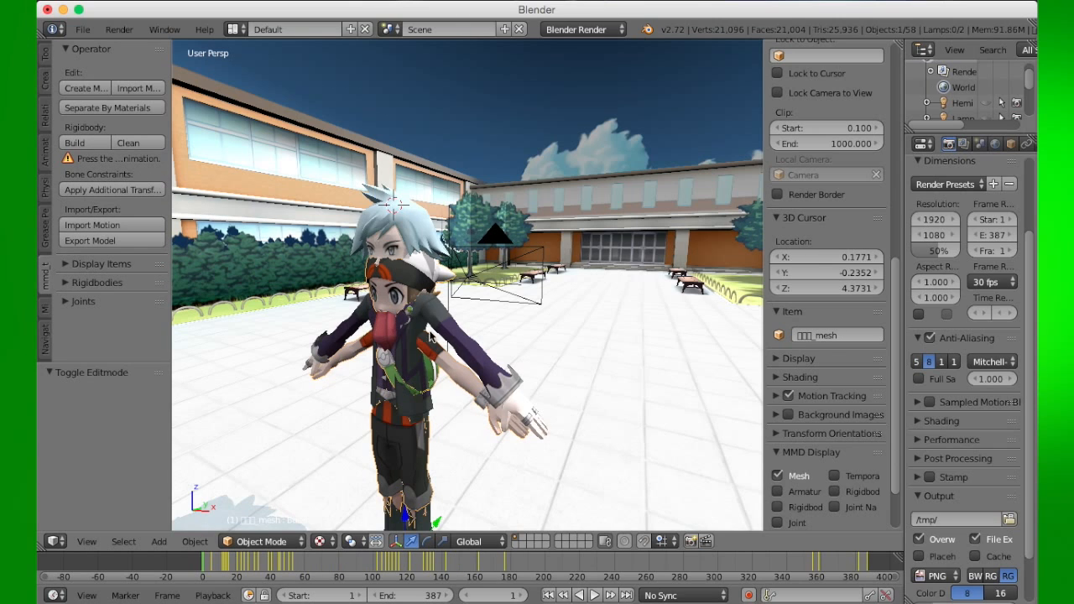
left_click(90, 147)
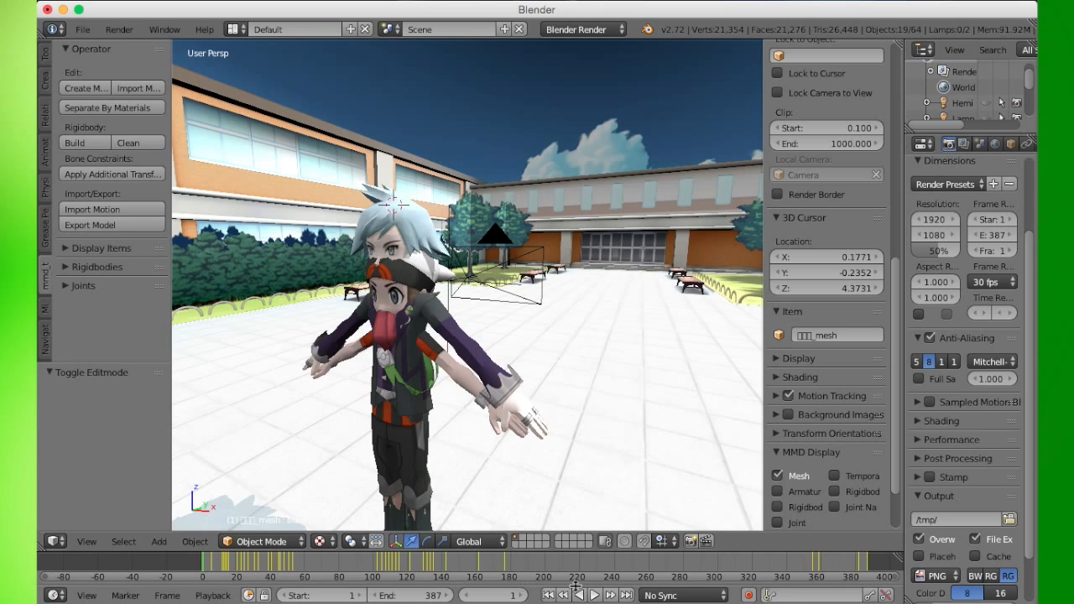
- Play the animation to check the physics, then stop and jump back to an early frame
left_click(594, 595)
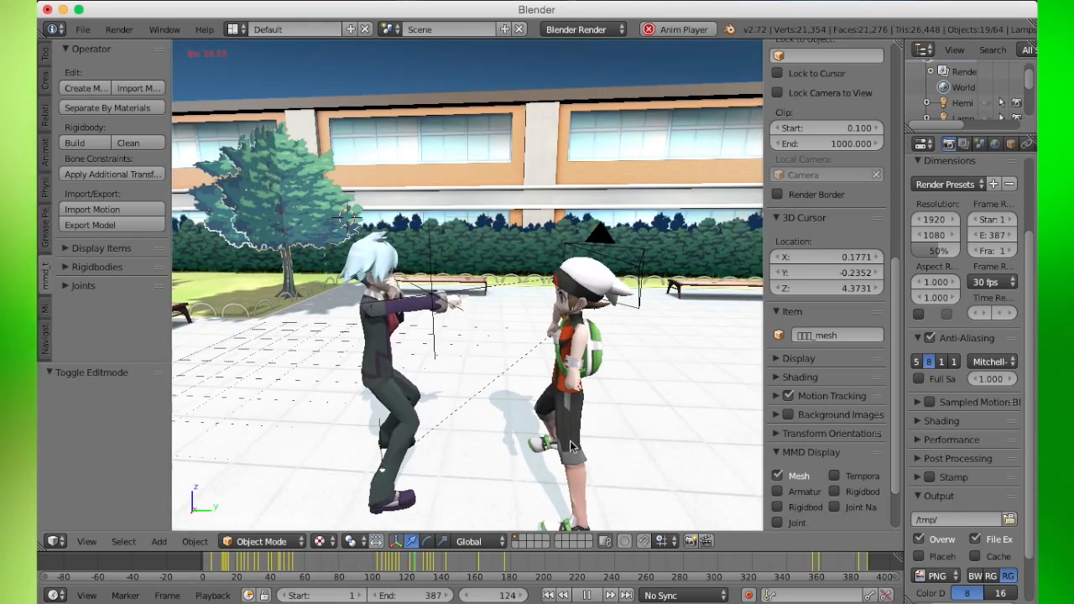
left_click(587, 595)
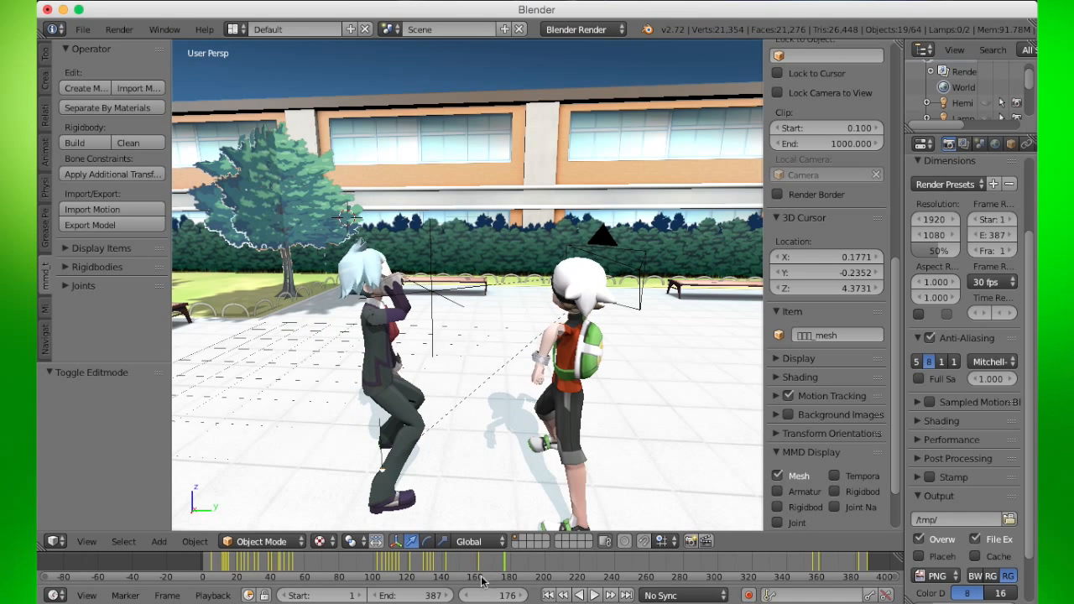
left_click(222, 562)
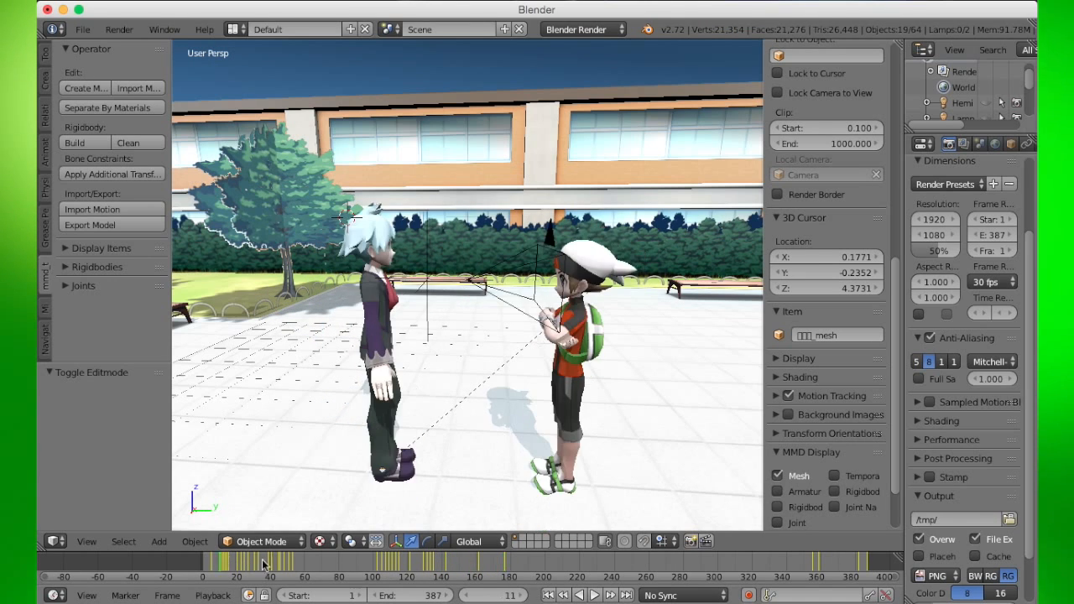
- Jump back to an earlier frame, split the 3D view, and turn the lower area into a Video Sequence Editor
left_click(564, 595)
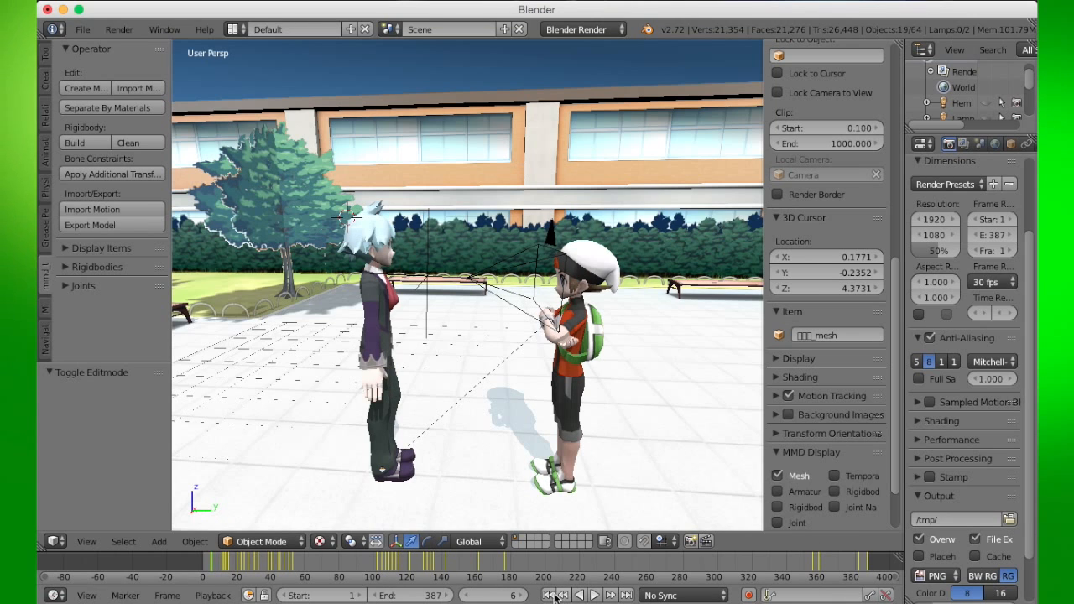
left_click_drag(40, 546, 63, 437)
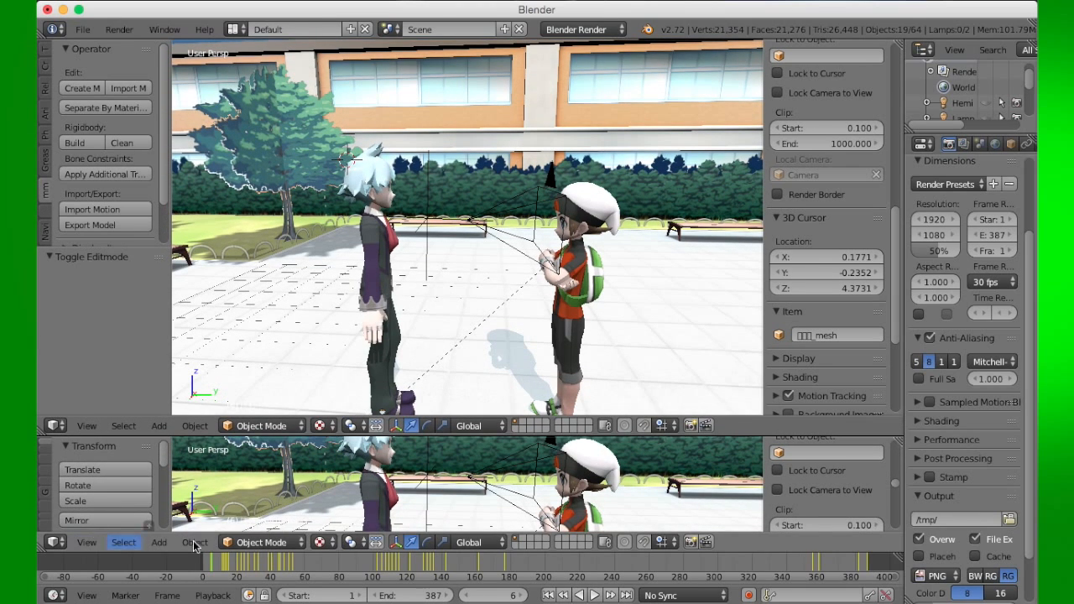
left_click(57, 543)
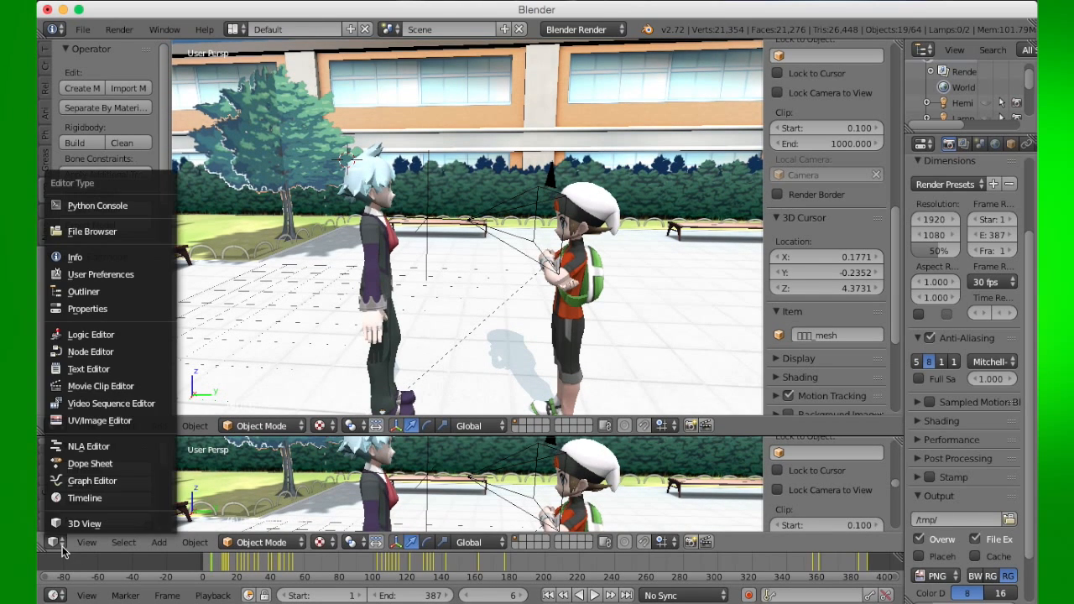
left_click(68, 404)
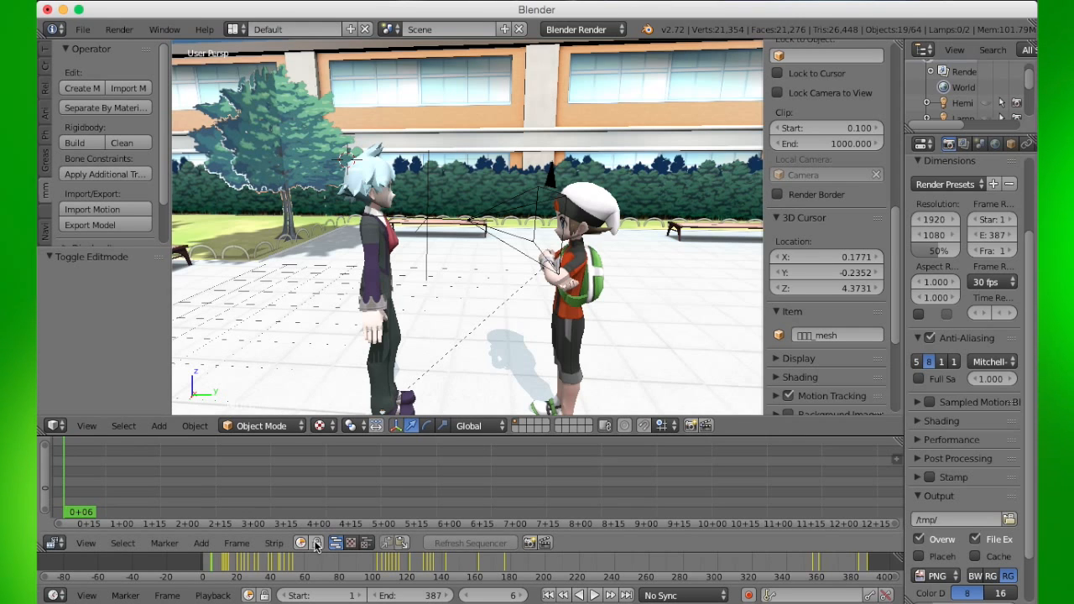
- Add the sound strip Mocking long.wav from the BUZZ LOOK AN ALIEN Meme folder to the sequencer
key("shift+a")
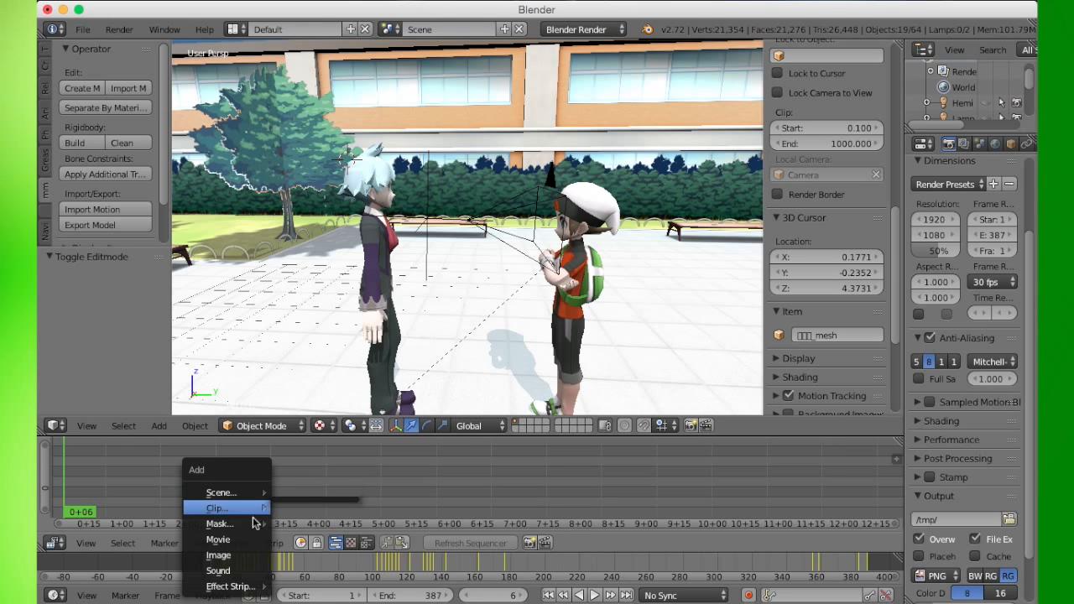
left_click(246, 570)
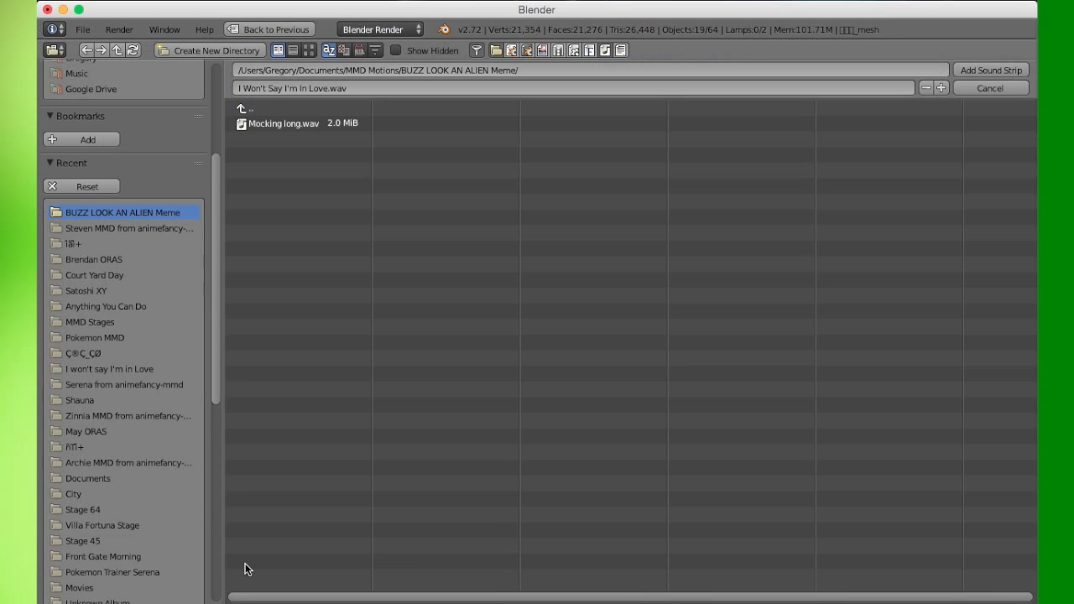
left_click(310, 125)
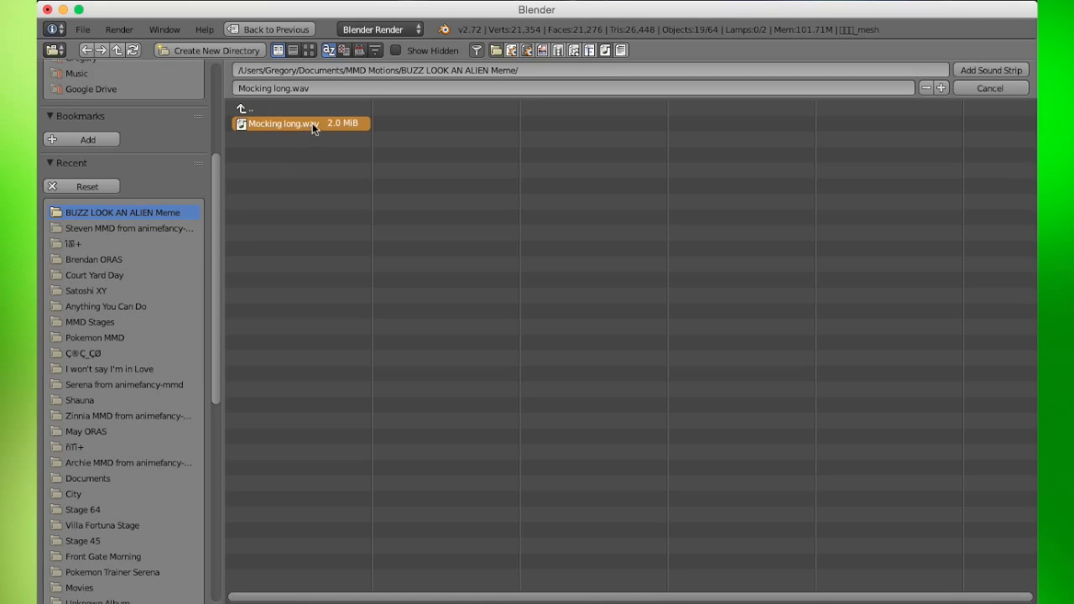
left_click(974, 74)
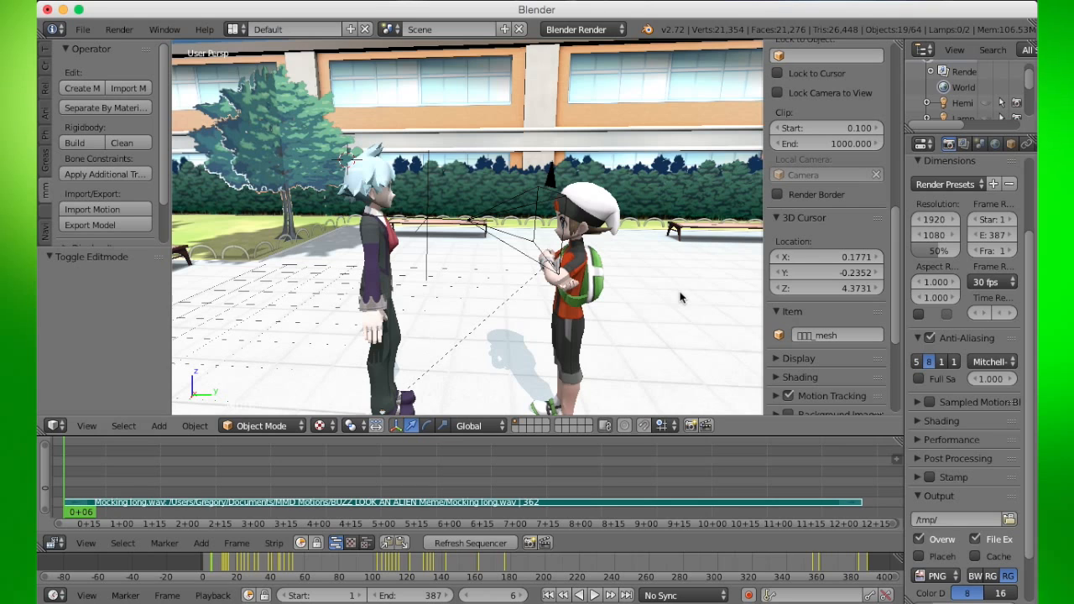
- Play the animation with the audio, then stop playback
left_click(596, 595)
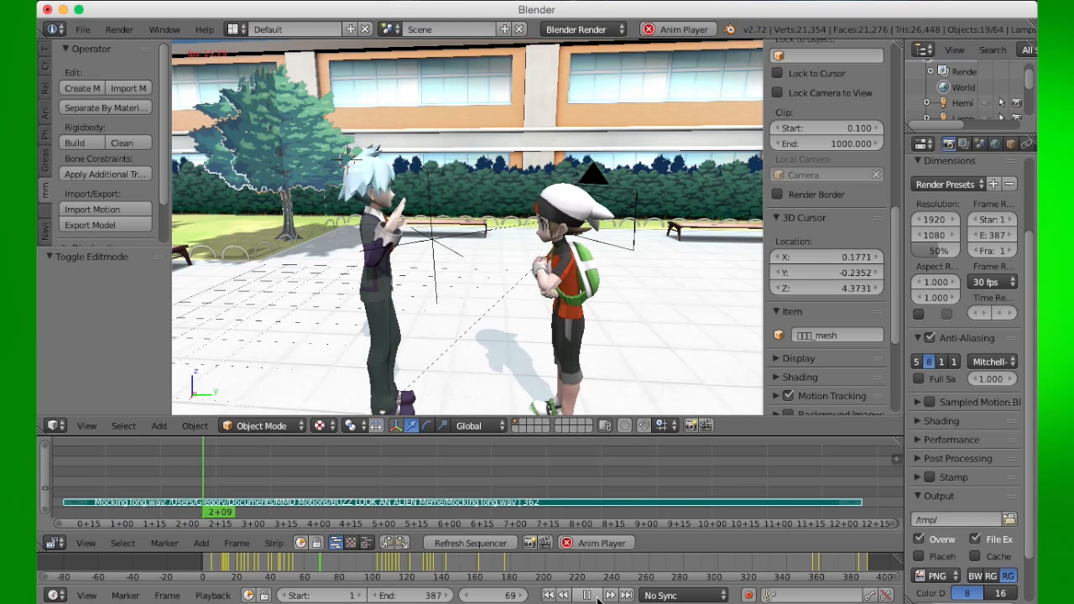
left_click(588, 596)
- Orbit the 3D view and scroll the sequencer to examine the characters and the sound strip
scroll(661, 265, "left", 20)
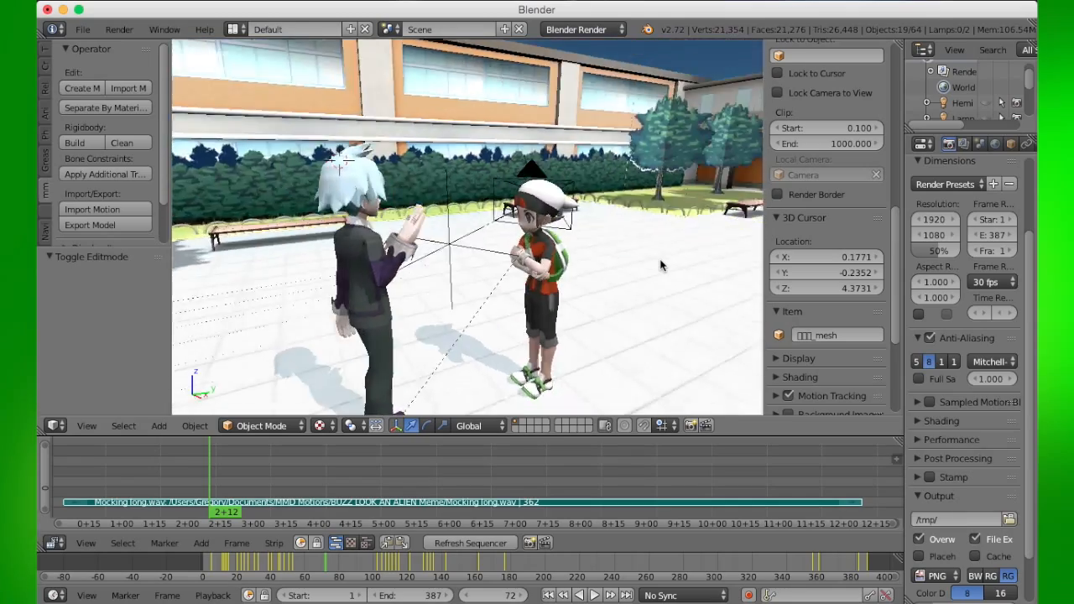
scroll(660, 265, "left", 20)
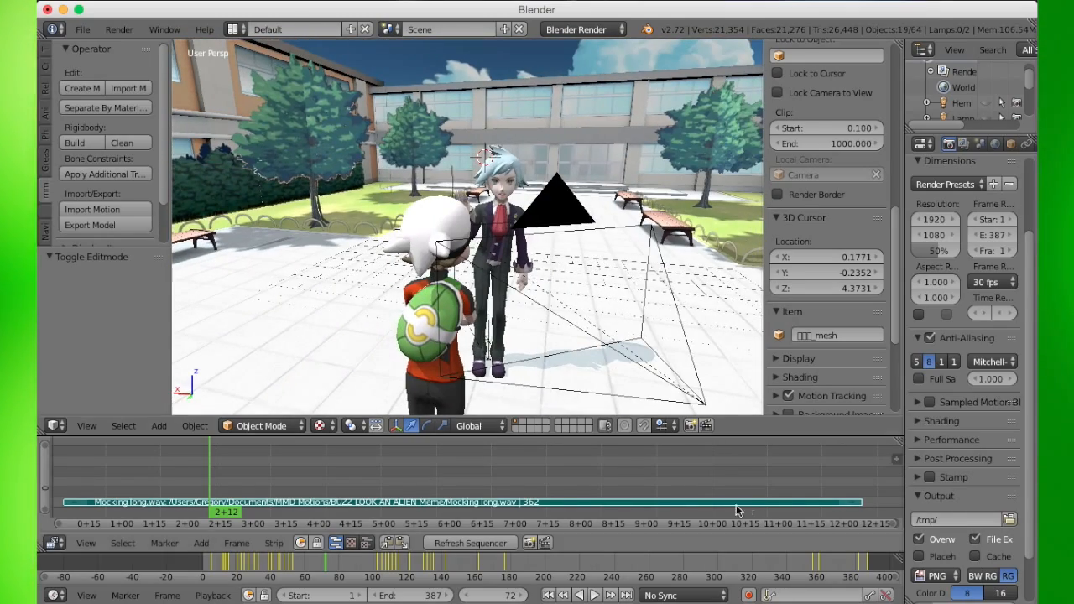
scroll(622, 486, "right", 2)
scroll(622, 486, "left", 8)
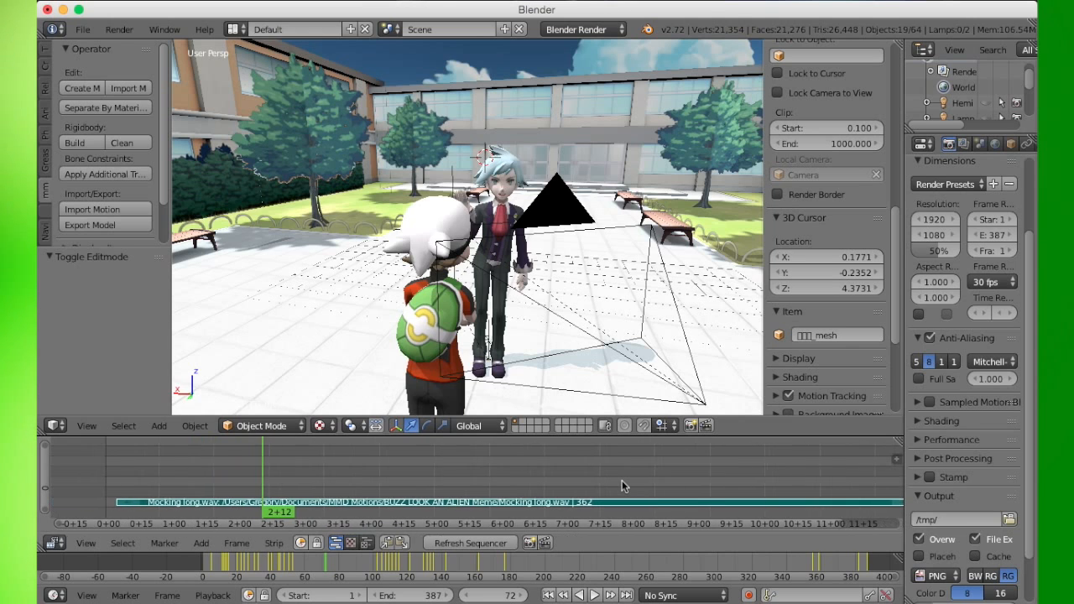
scroll(622, 486, "right", 6)
scroll(622, 486, "right", 5)
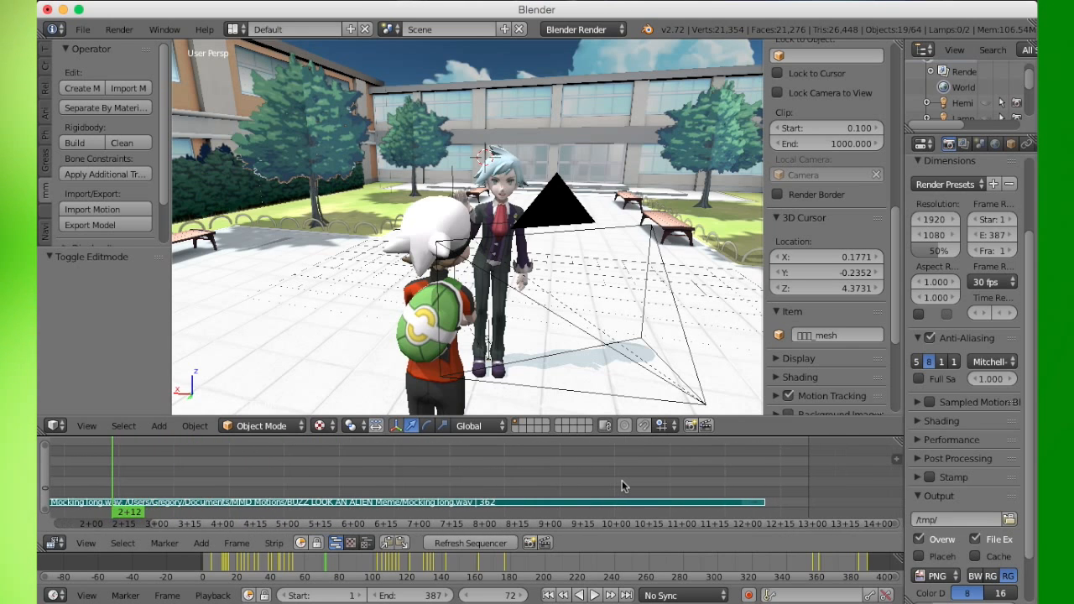
scroll(622, 485, "left", 8)
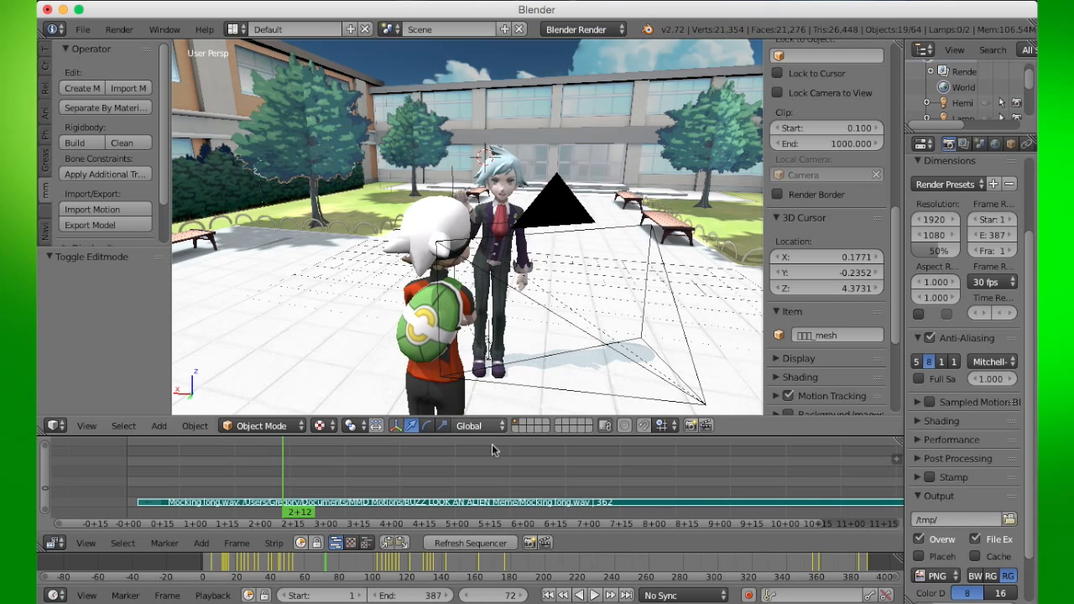
scroll(497, 475, "right", 5)
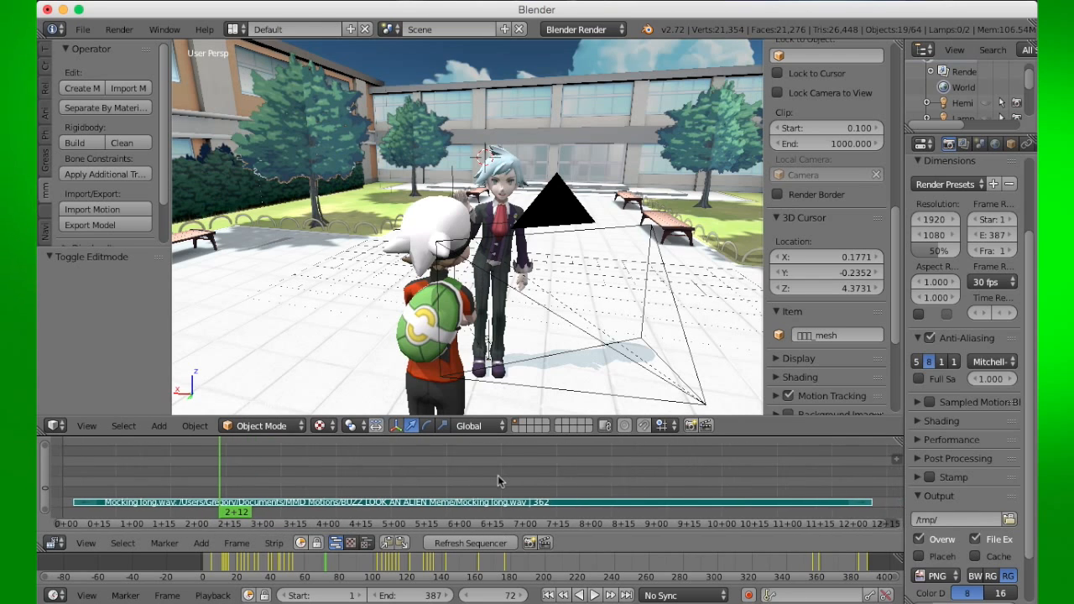
scroll(544, 274, "left", 10)
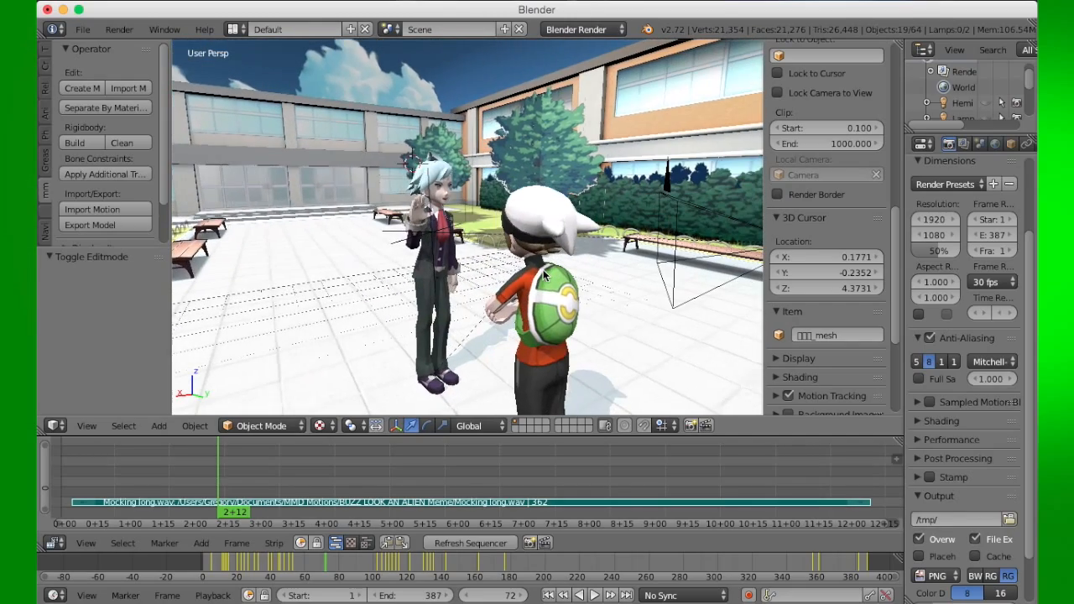
scroll(667, 328, "left", 10)
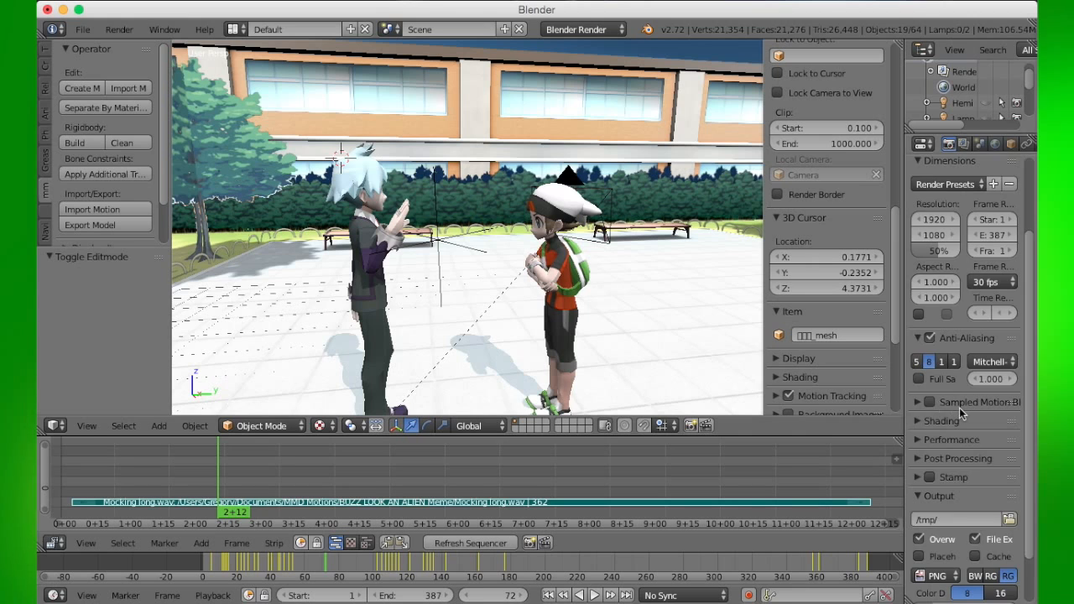
- Set the render output folder to Pokemon MMD and the output file format to QuickTime
scroll(960, 407, "down", 3)
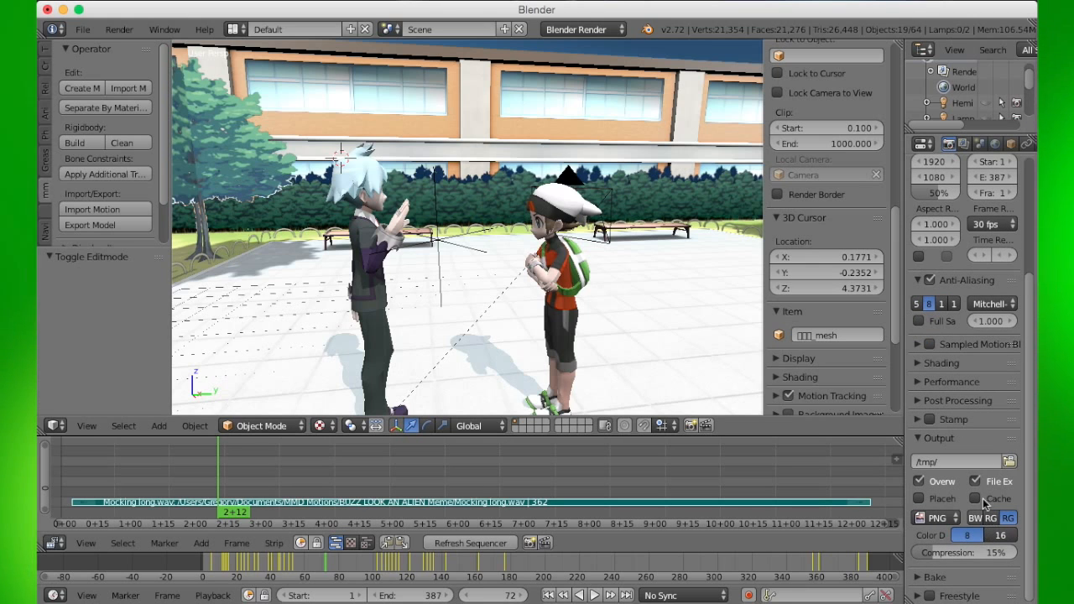
left_click(1010, 463)
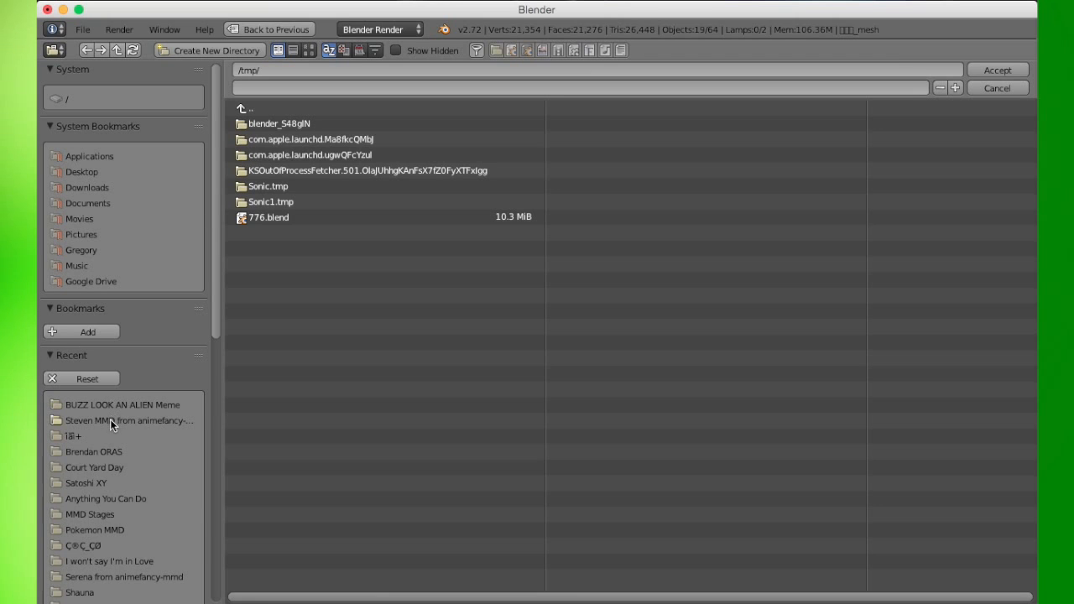
left_click(108, 530)
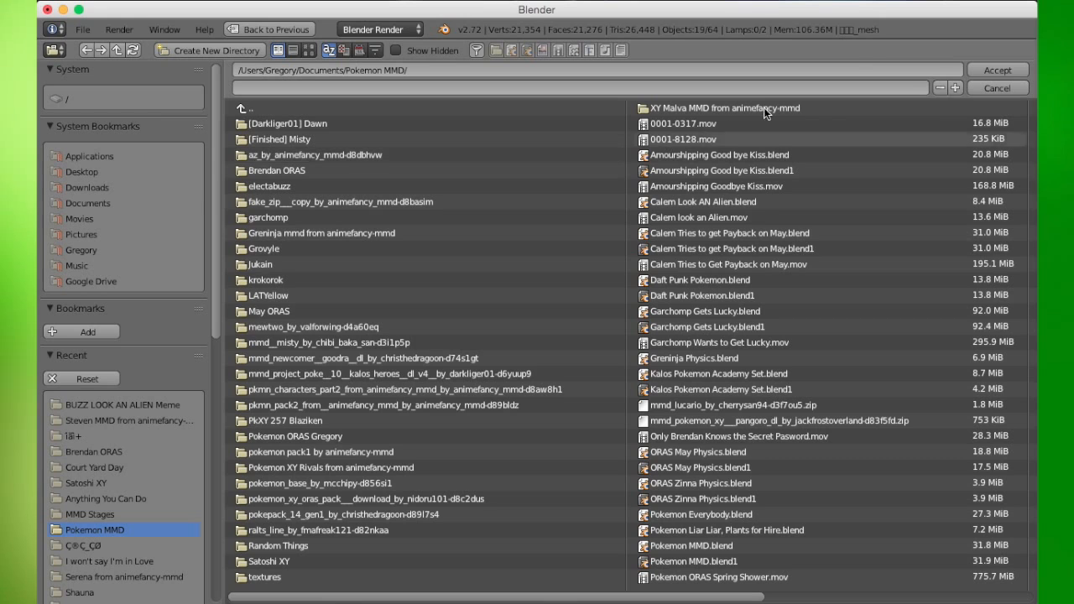
left_click(1008, 71)
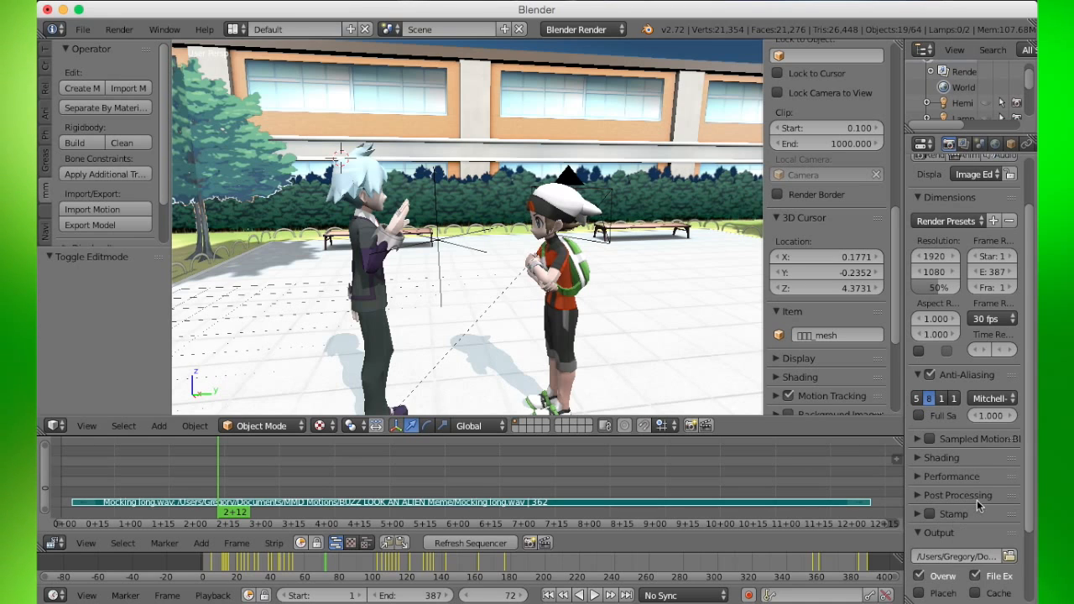
scroll(977, 500, "down", 3)
left_click(943, 518)
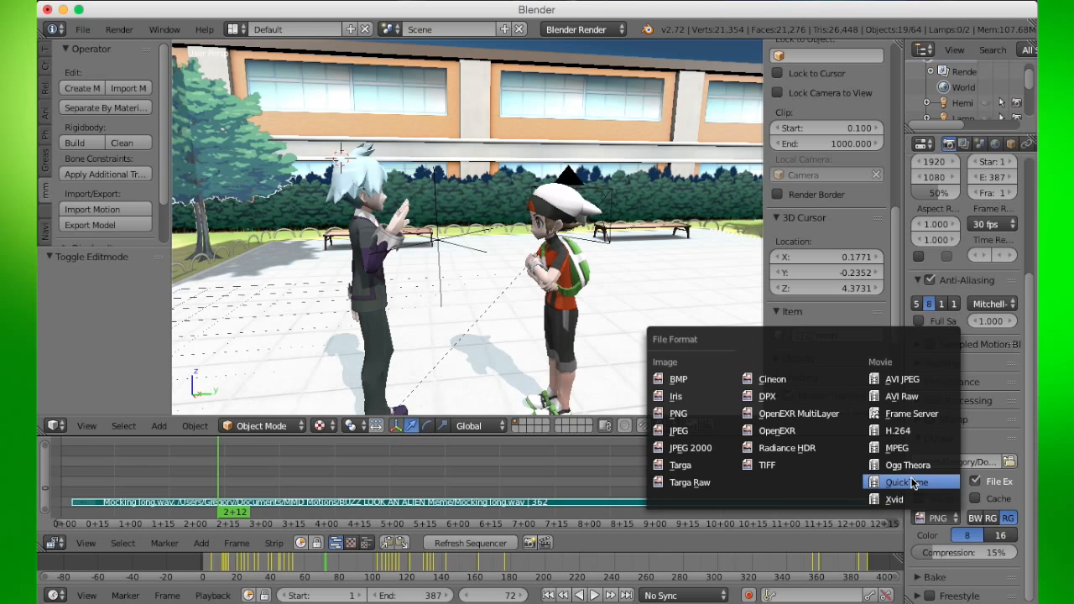
left_click(914, 483)
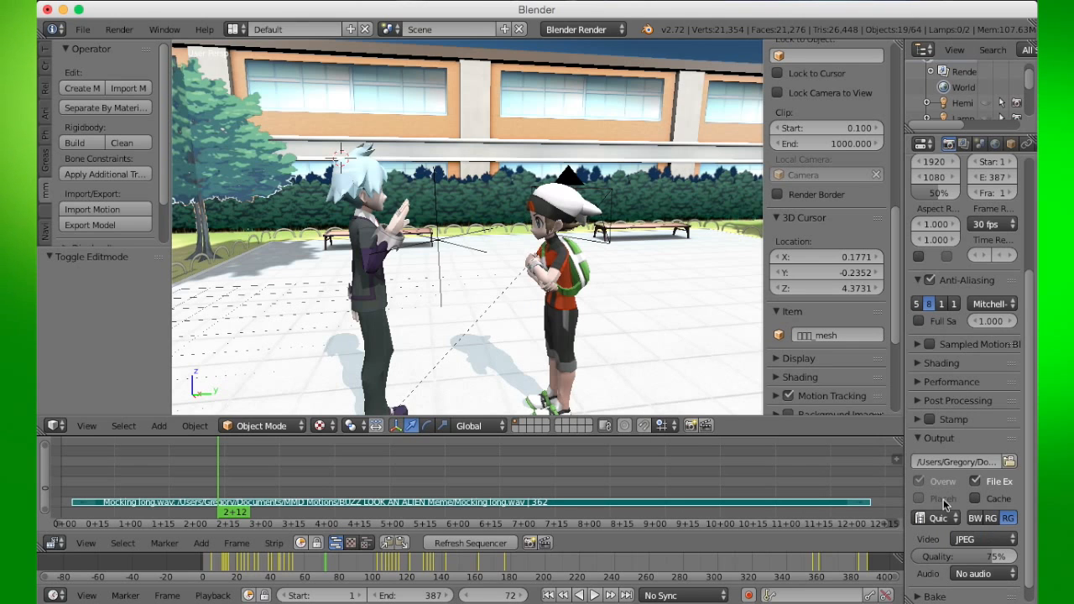
- Set the QuickTime video codec to H.264 and the audio codec to Apple Lossless
scroll(945, 503, "down", 1)
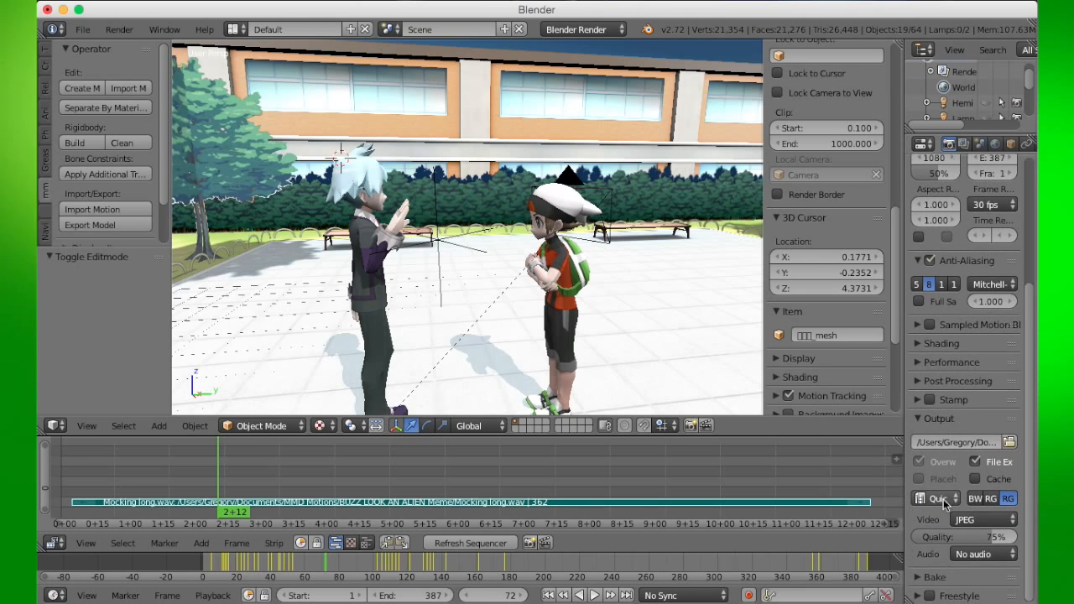
left_click(988, 521)
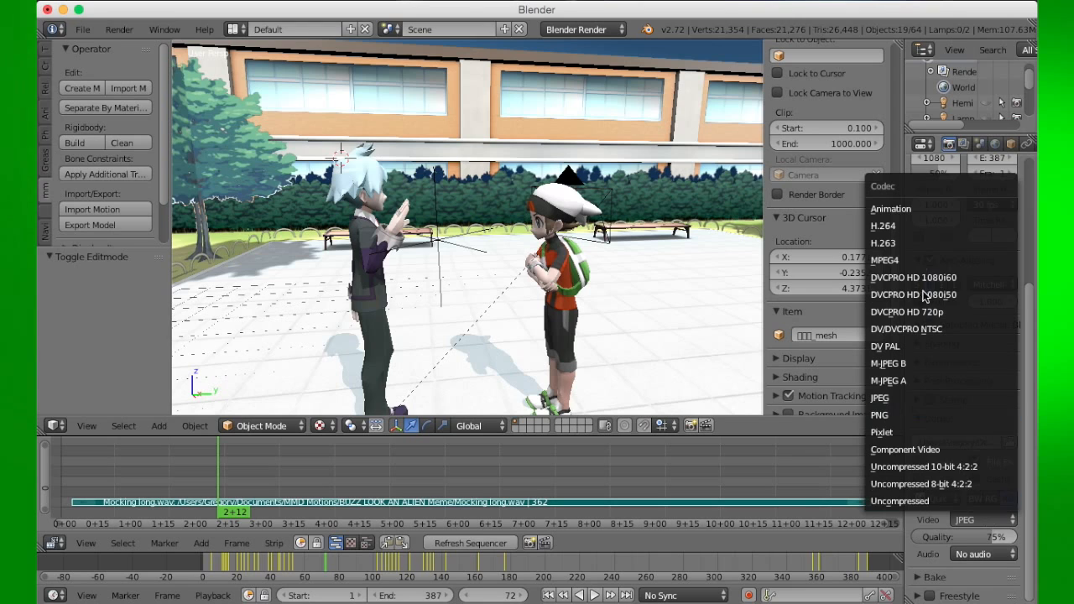
left_click(902, 227)
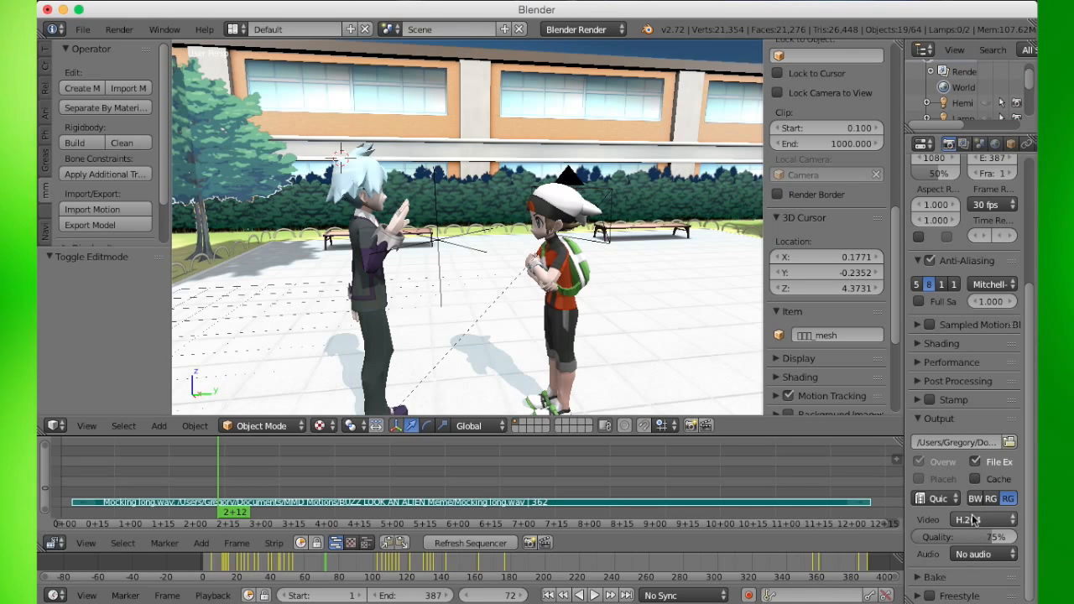
left_click(986, 557)
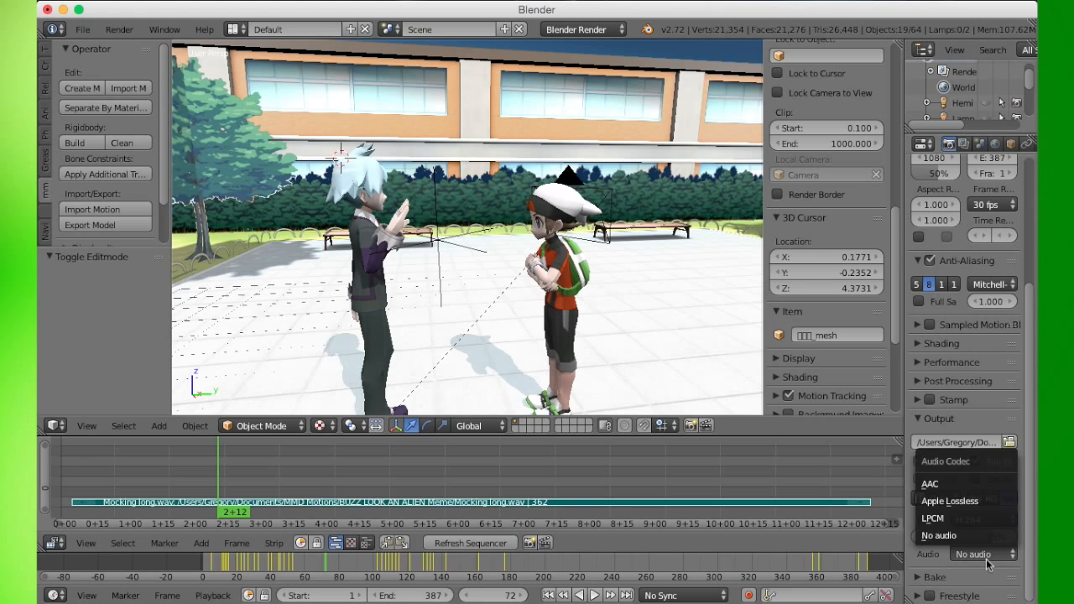
left_click(958, 504)
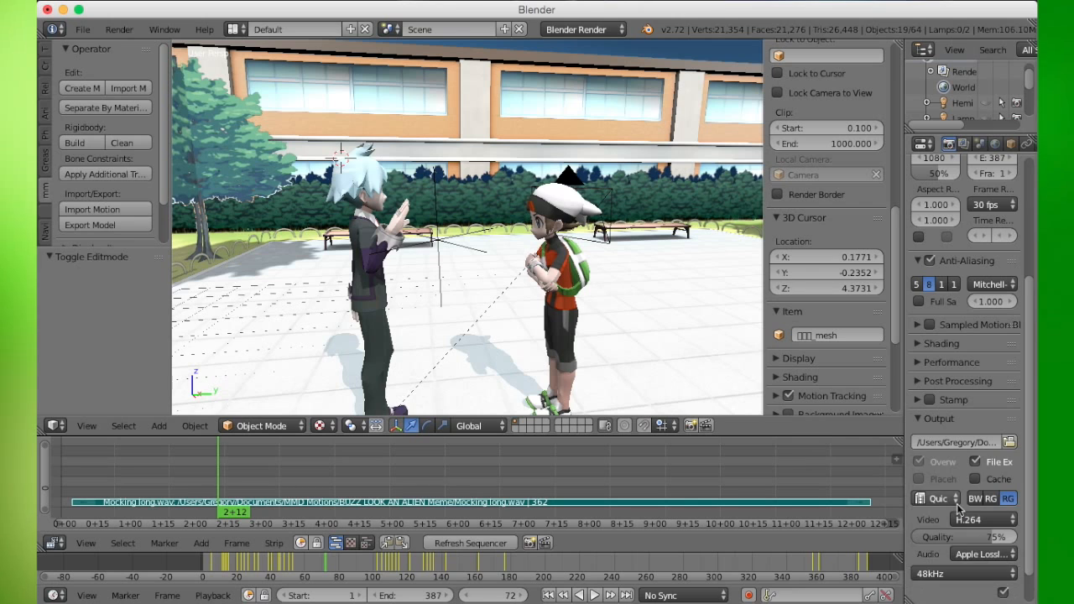
- Return to the first frame and play the animation briefly with sound, then stop it
left_click(549, 595)
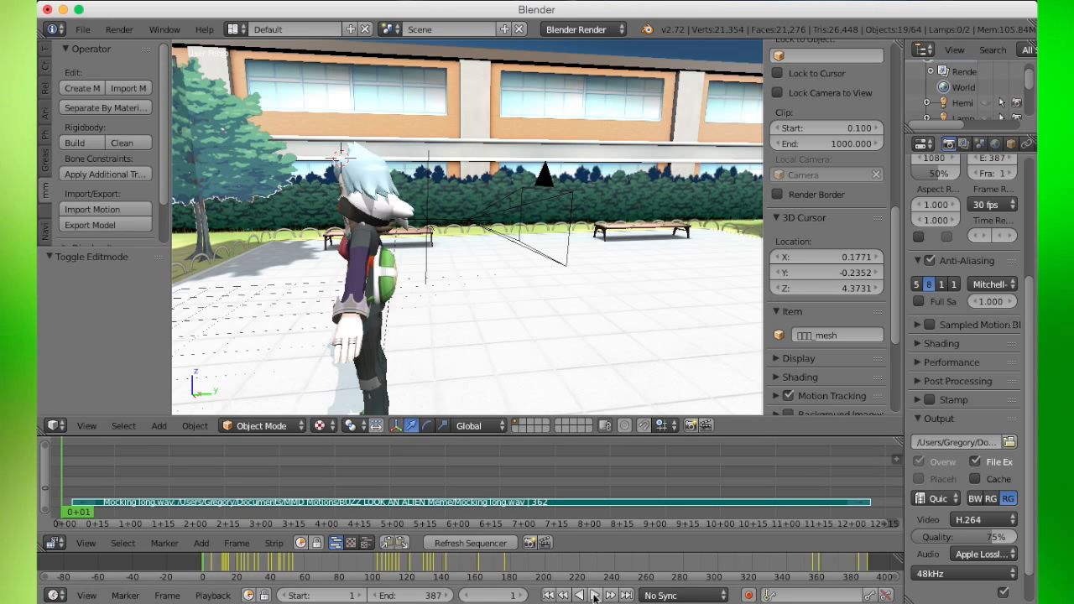
left_click(594, 595)
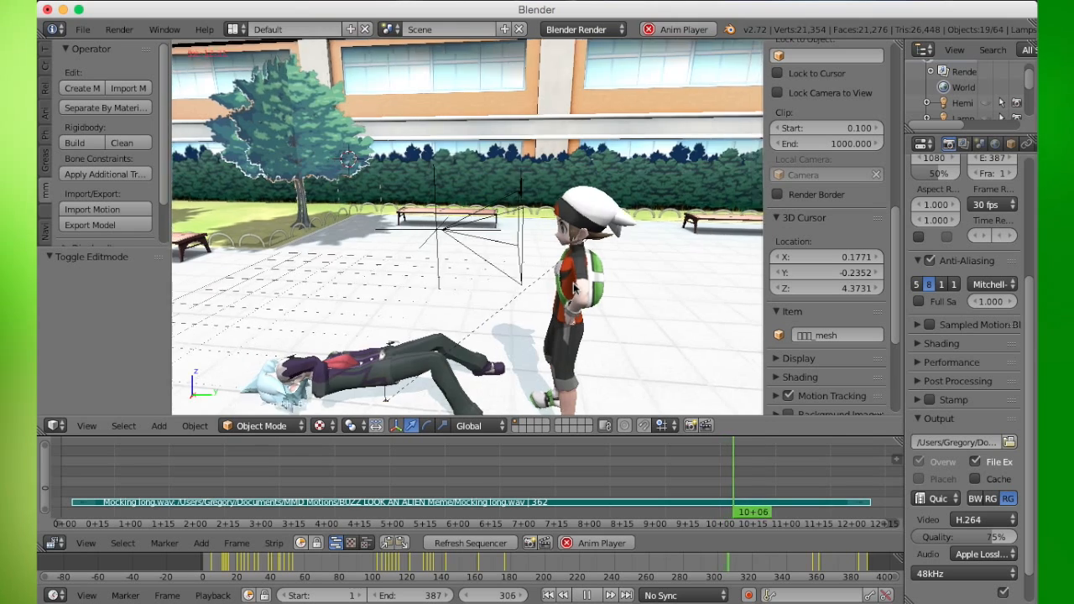
left_click(586, 595)
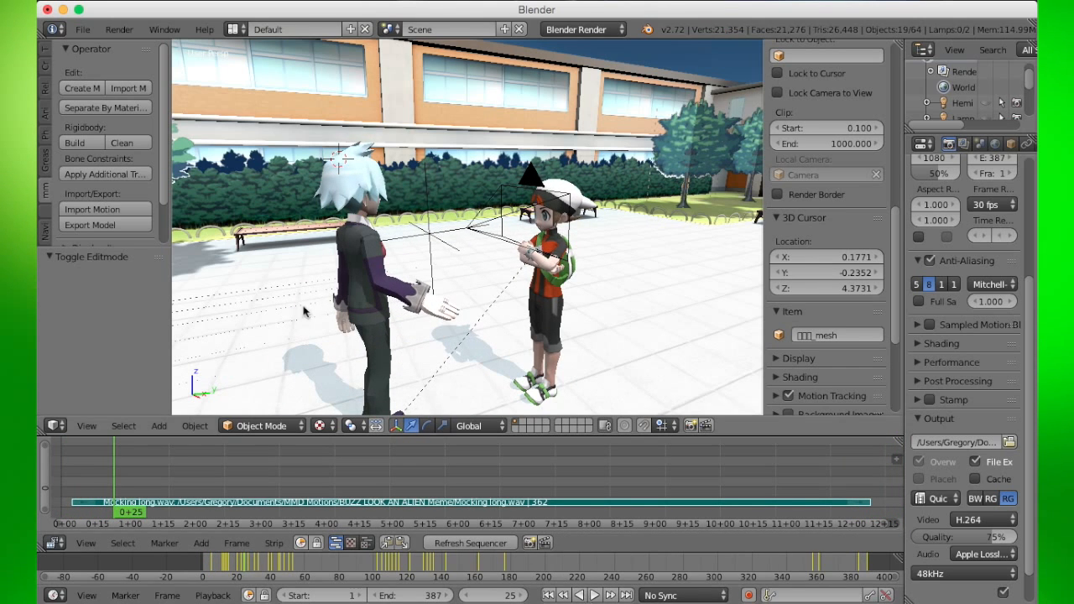
- Start rendering the animation
left_click(119, 29)
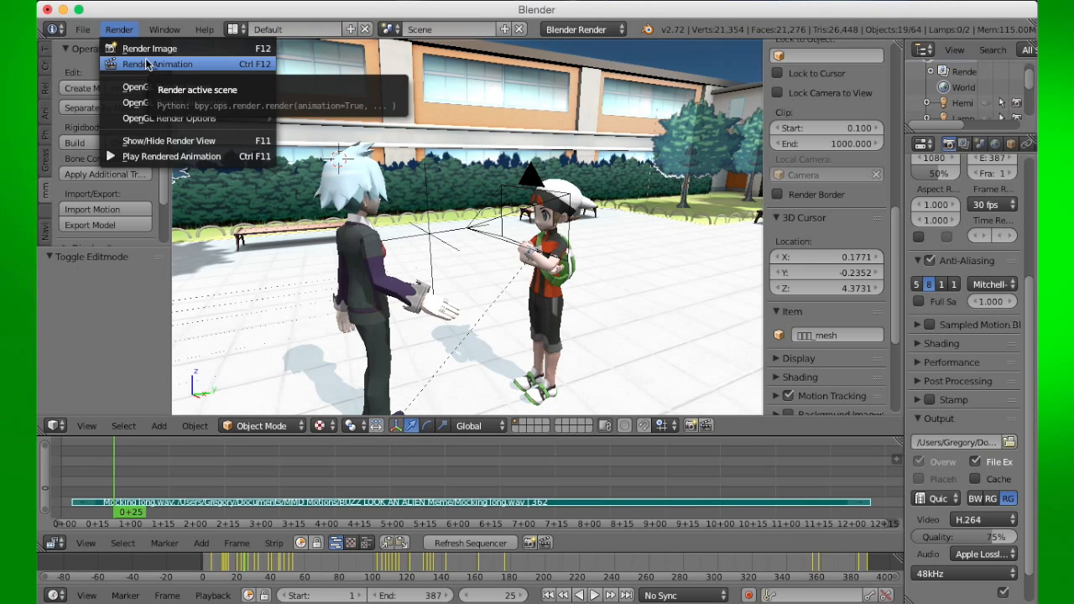
left_click(145, 64)
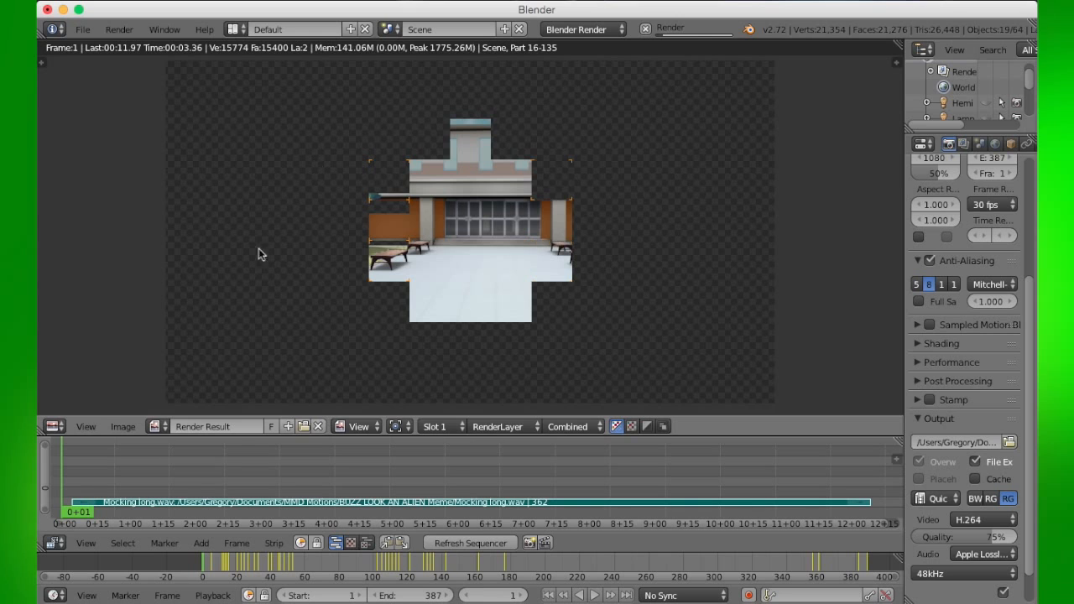
left_click_drag(47, 449, 58, 457)
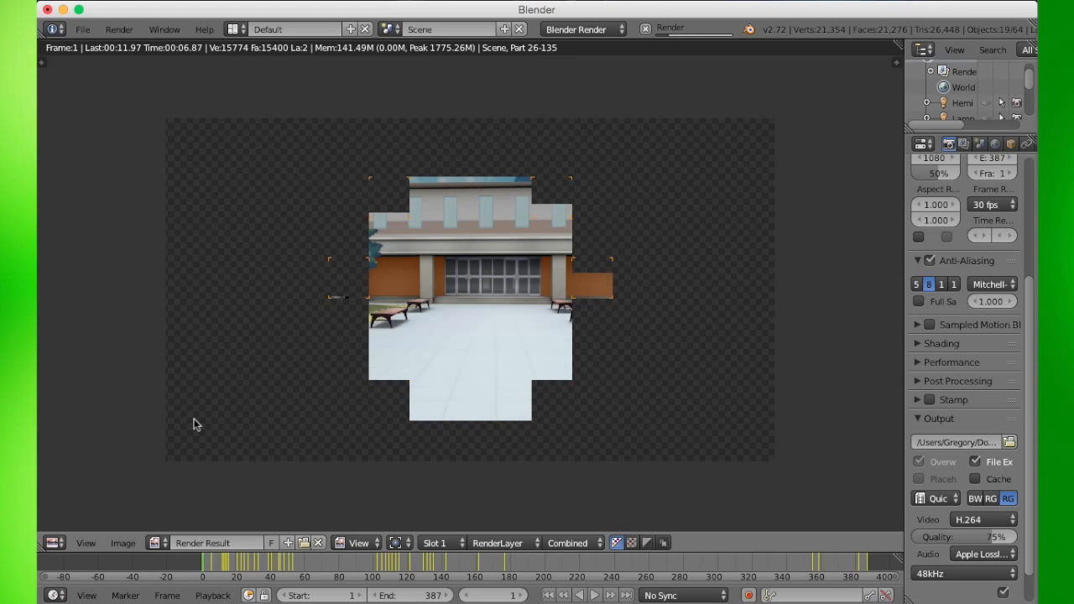